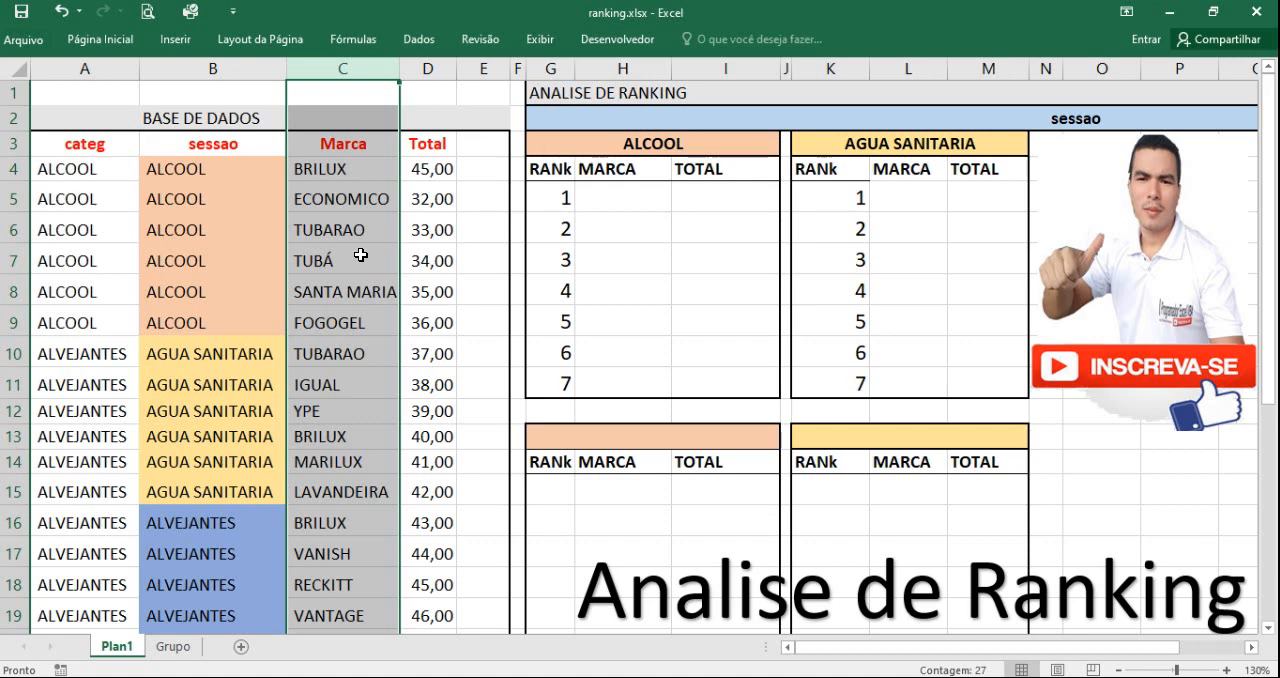
{"action": "left_click", "coordinate": [552, 223]}
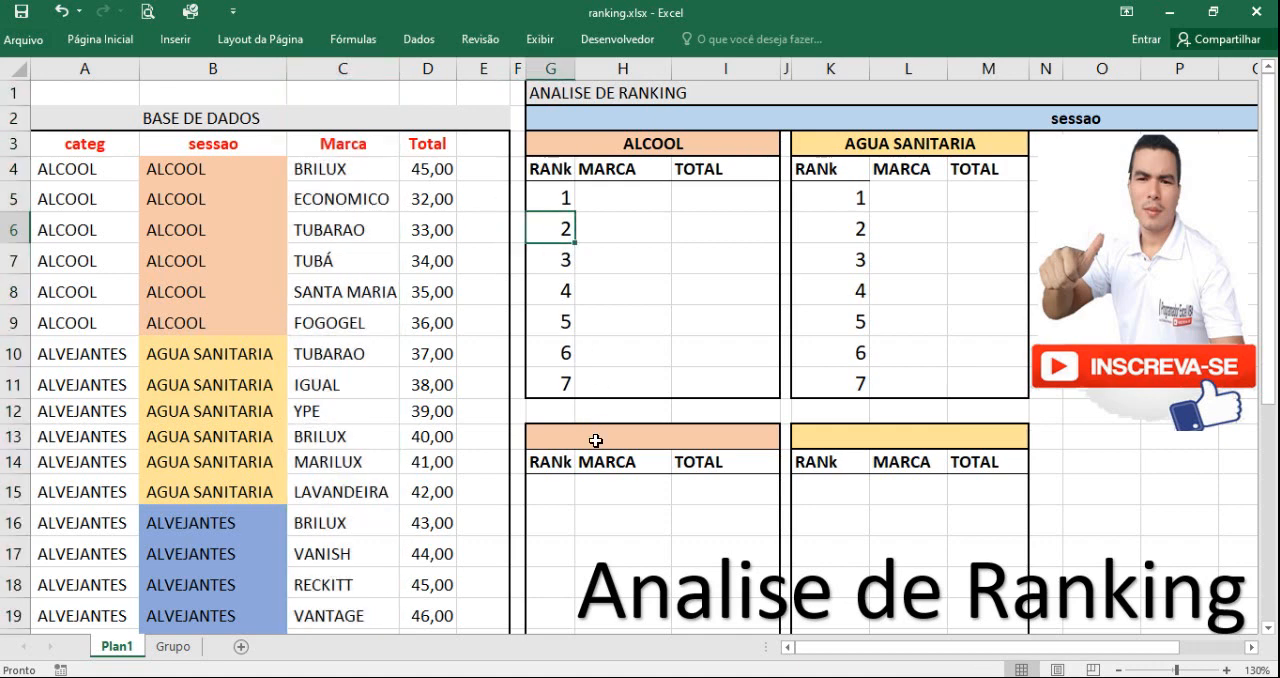
{"action": "left_click_drag", "start_coordinate": [543, 437], "coordinate": [951, 577]}
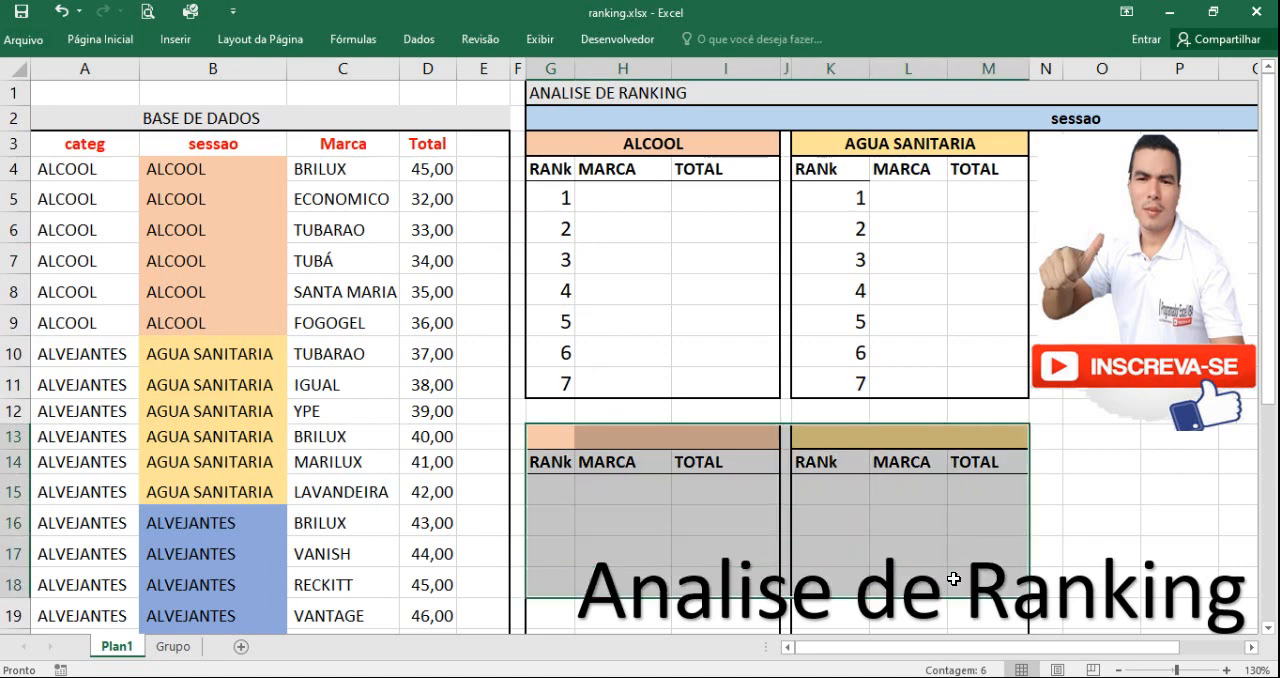
{"action": "left_click", "coordinate": [1074, 483]}
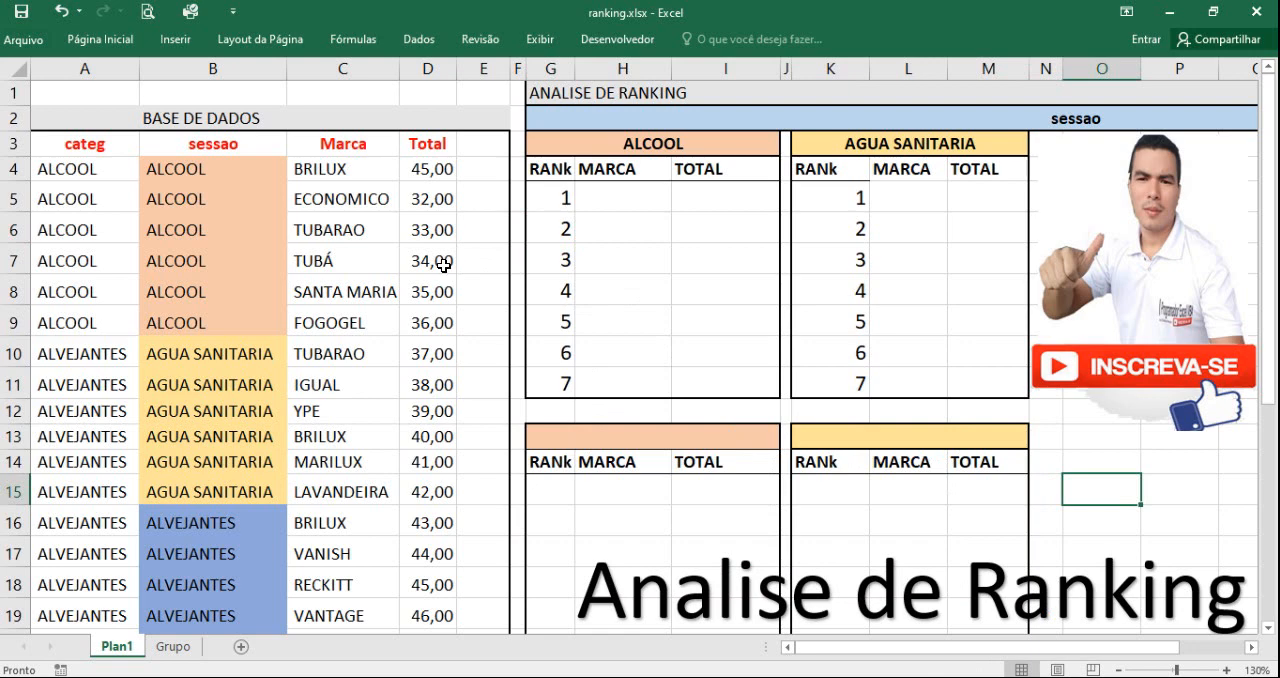
{"action": "mouse_move", "coordinate": [566, 488]}
{"action": "left_mouse_down"}
{"action": "mouse_move", "coordinate": [690, 497]}
{"action": "mouse_move", "coordinate": [718, 519]}
{"action": "left_mouse_up"}
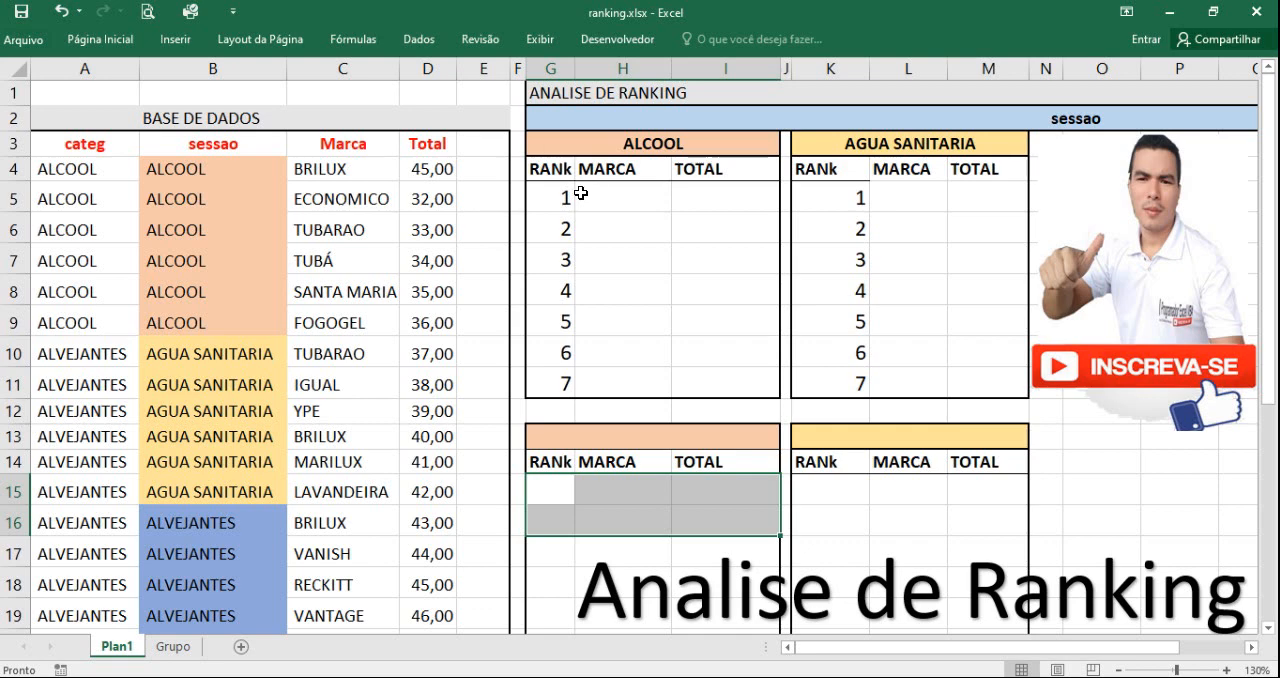
{"action": "left_click_drag", "start_coordinate": [552, 197], "coordinate": [974, 374]}
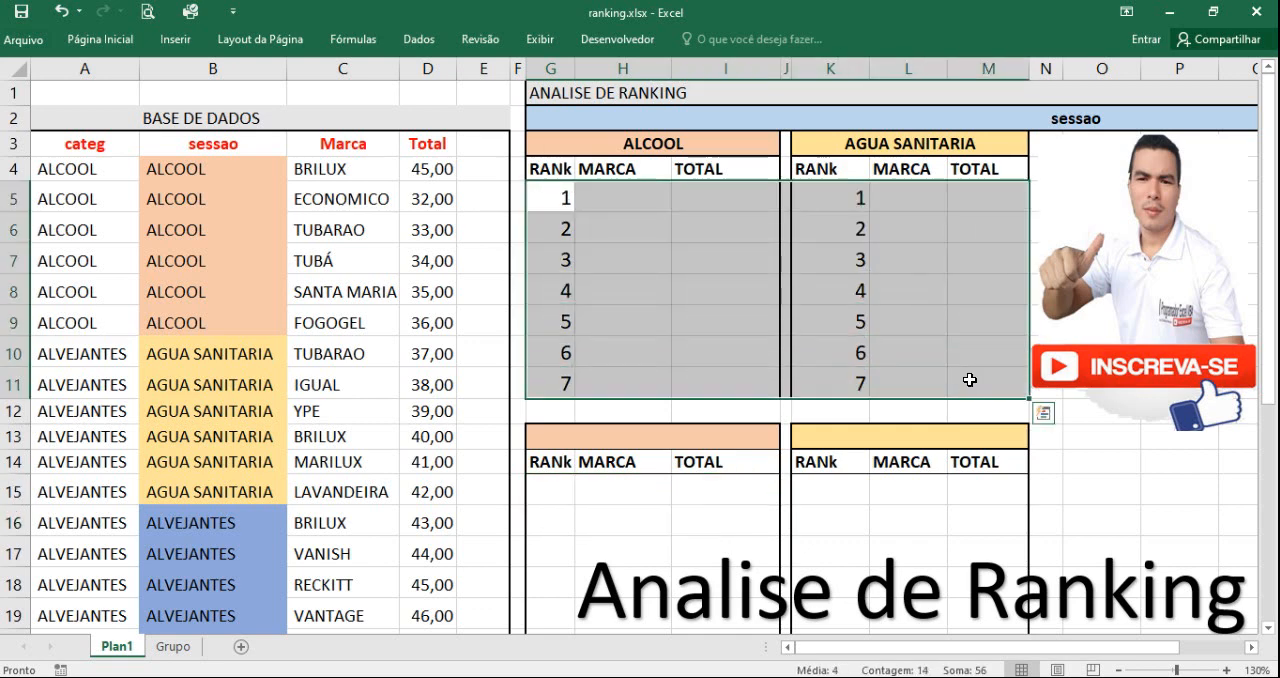
Step: Delete the "Analise de Ranking" text box covering the lower ranking tables
{"action": "left_click", "coordinate": [729, 531]}
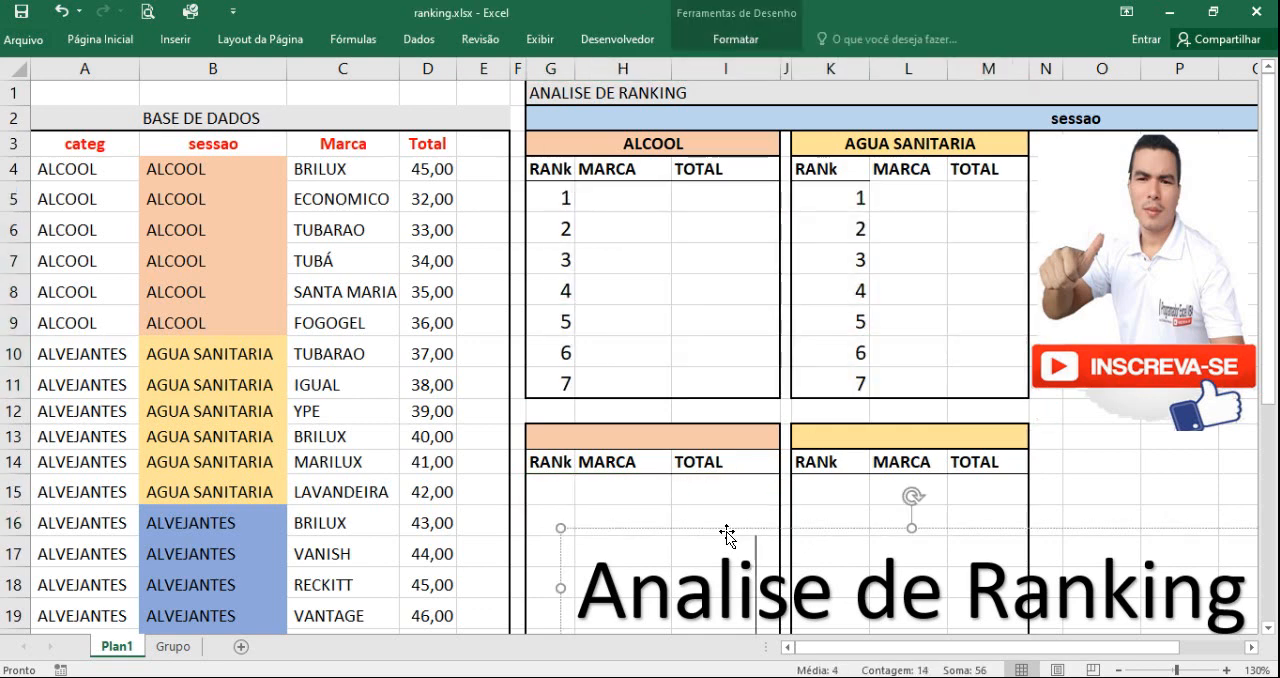
{"action": "key", "text": "Delete"}
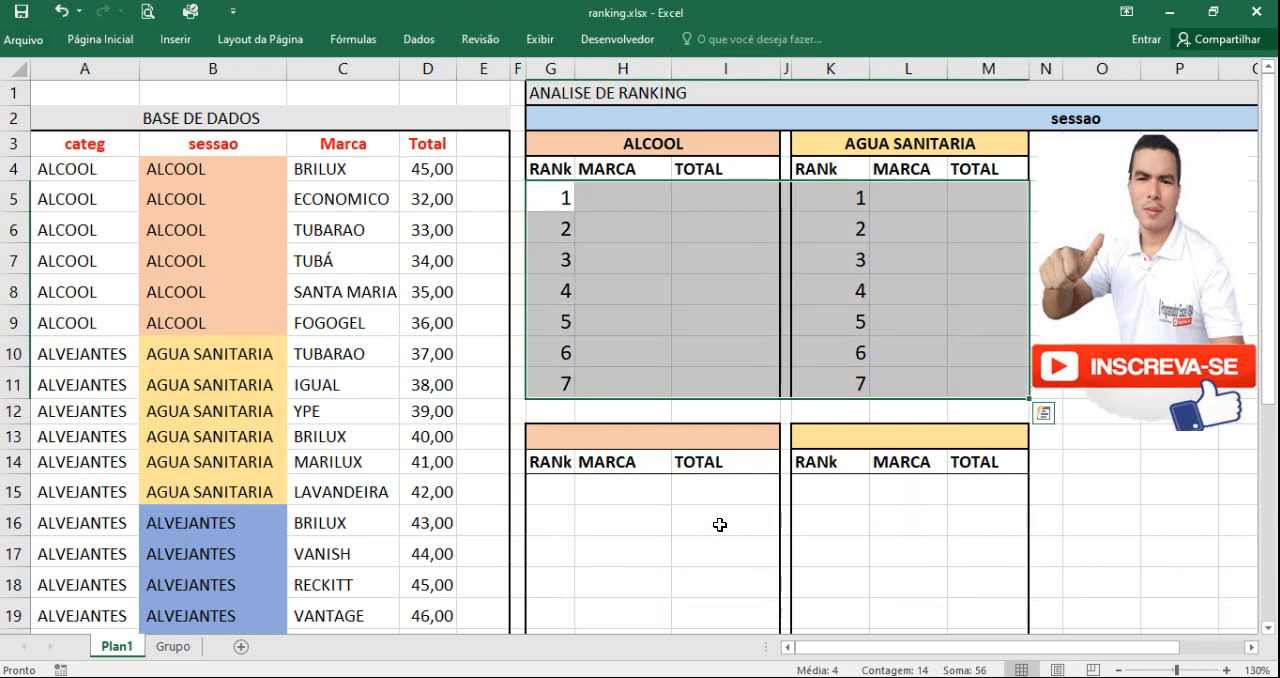
{"action": "left_click", "coordinate": [667, 346]}
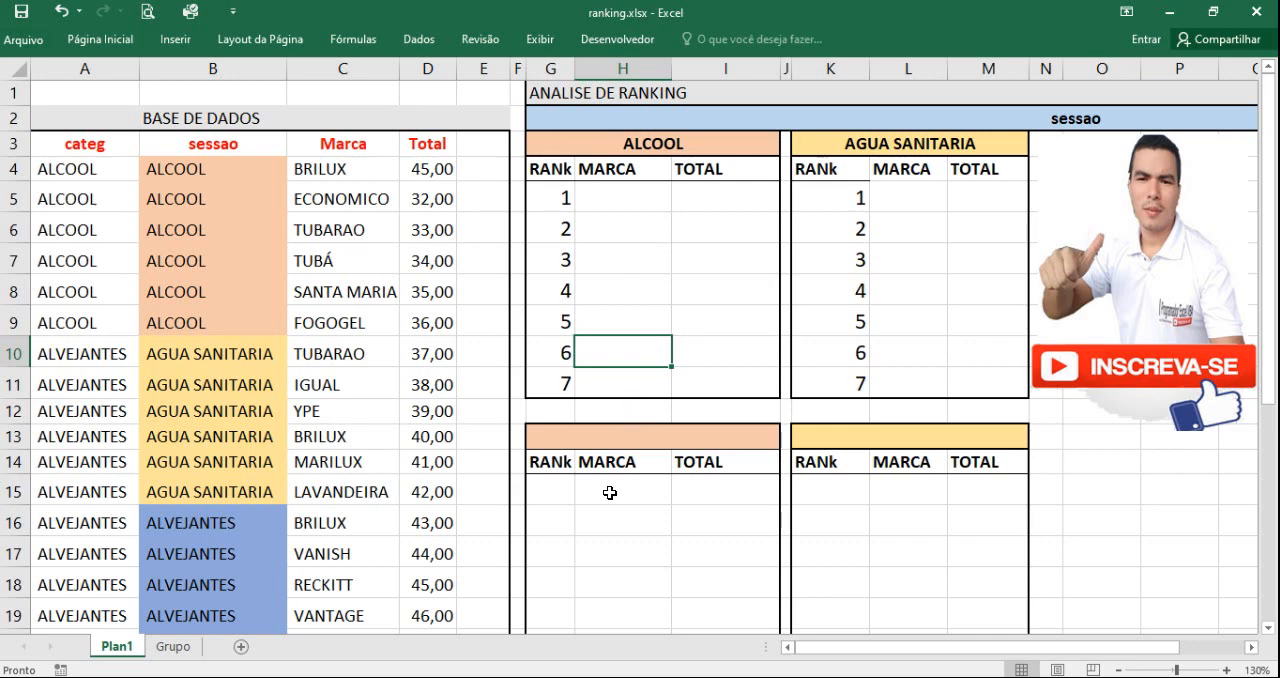
Step: Show the formula bar above the worksheet
{"action": "left_click", "coordinate": [612, 144]}
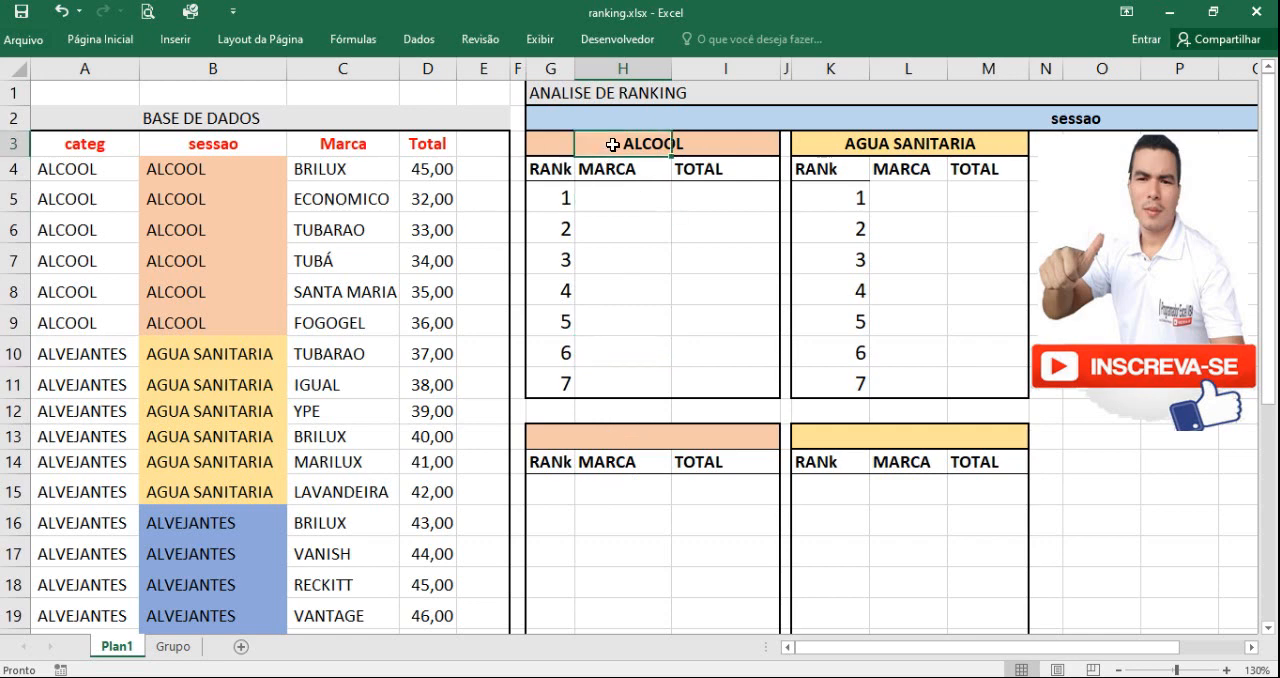
{"action": "left_click", "coordinate": [545, 45]}
{"action": "left_click", "coordinate": [468, 69]}
{"action": "left_click", "coordinate": [636, 217]}
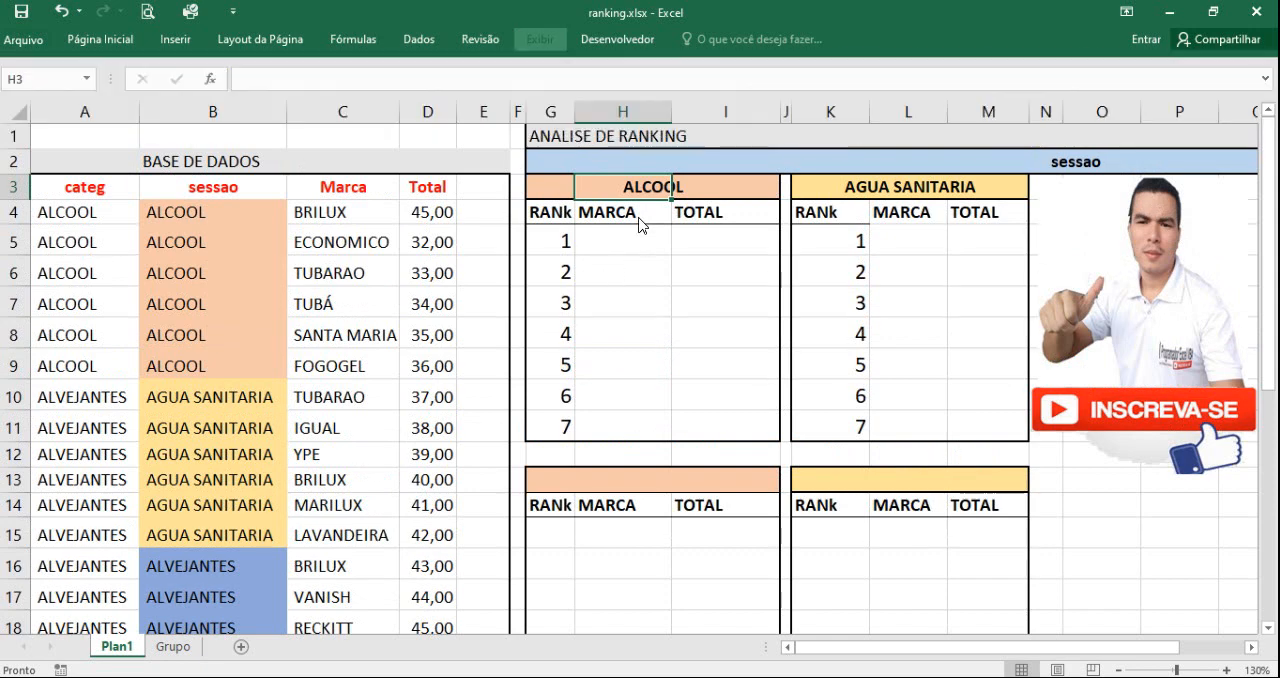
Step: Copy the ALCOOL heading from G3 into G13, the header of the empty table below
{"action": "left_click", "coordinate": [556, 178]}
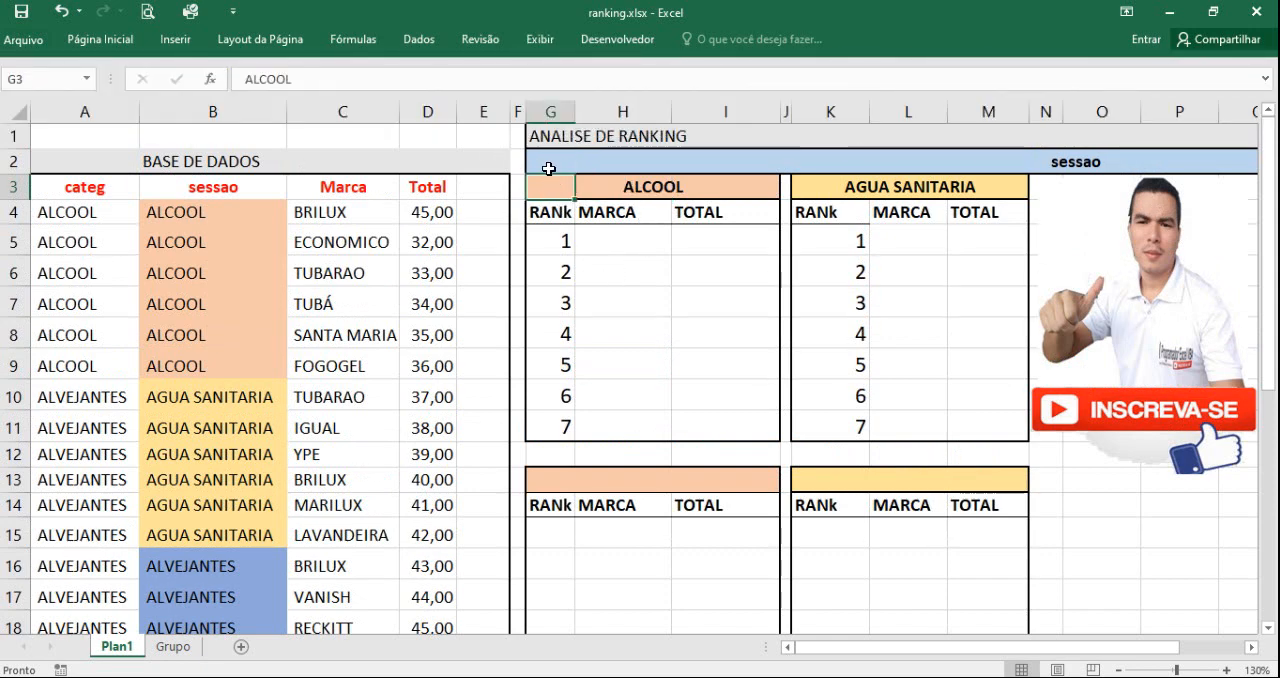
{"action": "key", "text": "ctrl+c"}
{"action": "left_click", "coordinate": [551, 475]}
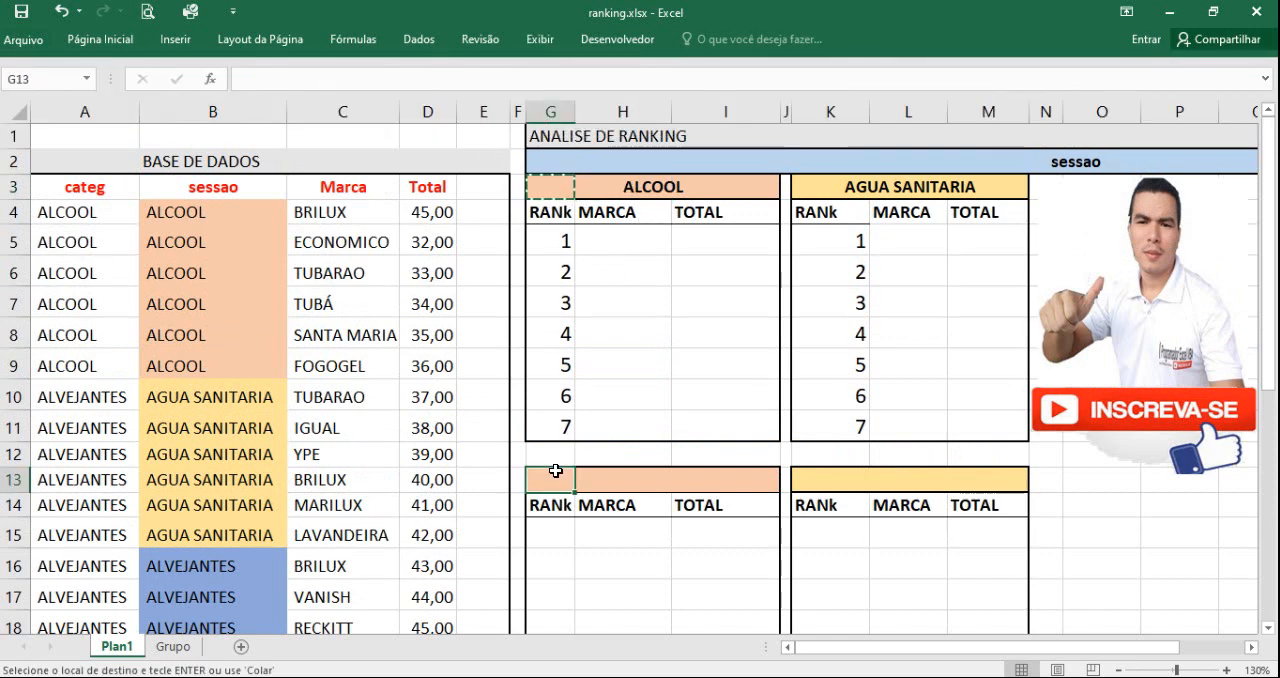
{"action": "key", "text": "ctrl+v"}
Step: Copy the AGUA SANITARIA heading from K3 into K13, the header of the second empty table
{"action": "left_click", "coordinate": [834, 189]}
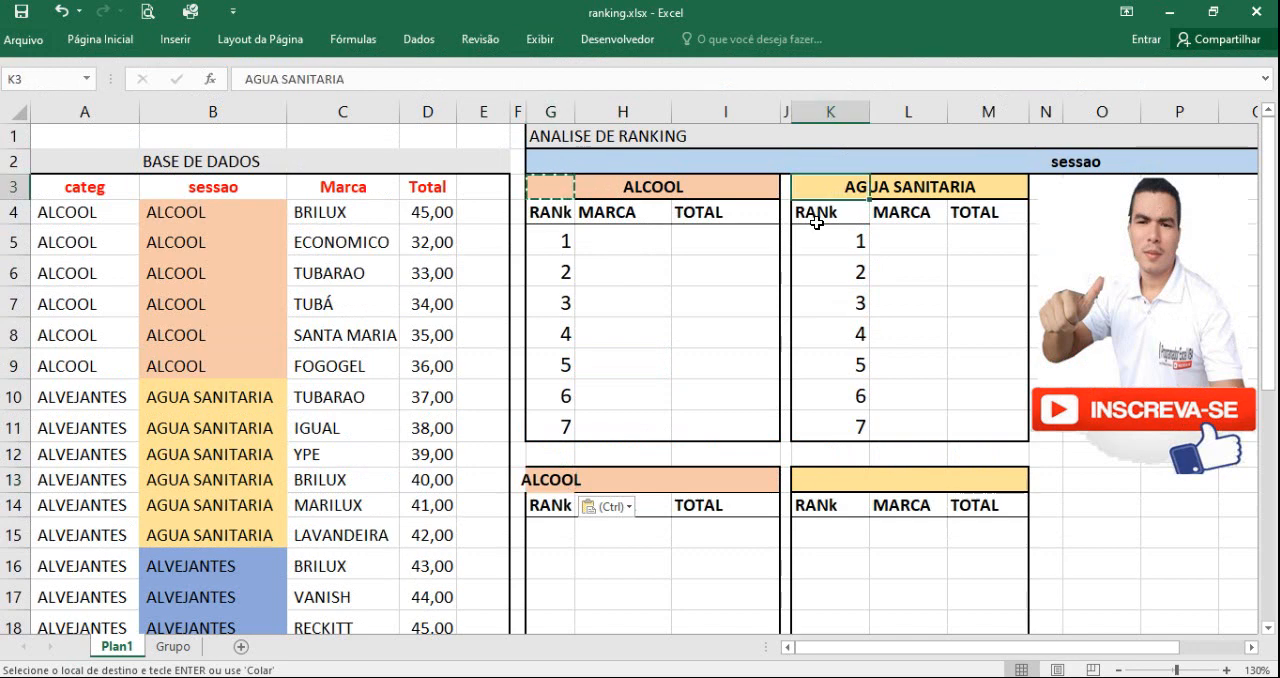
{"action": "key", "text": "ctrl+c"}
{"action": "left_click", "coordinate": [815, 357]}
{"action": "left_click", "coordinate": [830, 479]}
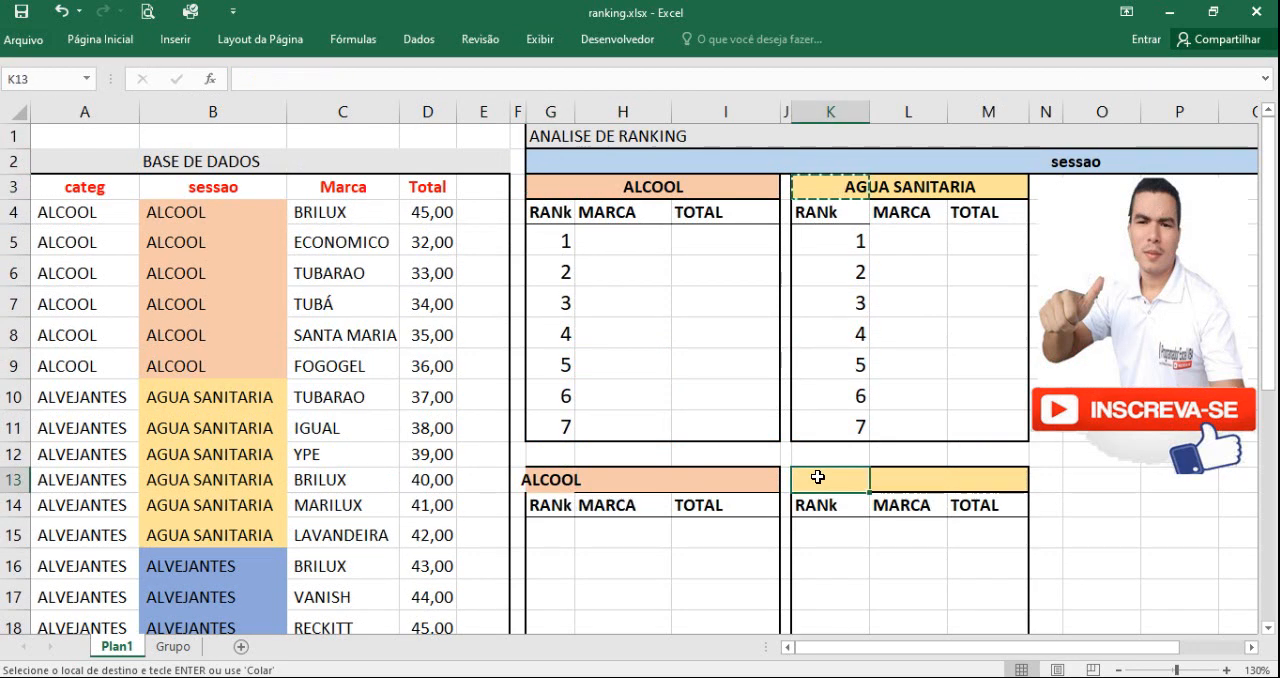
{"action": "key", "text": "ctrl+v"}
Step: Merge and center the ALCOOL heading across G13:I13 and the AGUA SANITARIA heading across K13:M13
{"action": "left_click_drag", "start_coordinate": [552, 484], "coordinate": [742, 476]}
{"action": "left_click", "coordinate": [110, 40]}
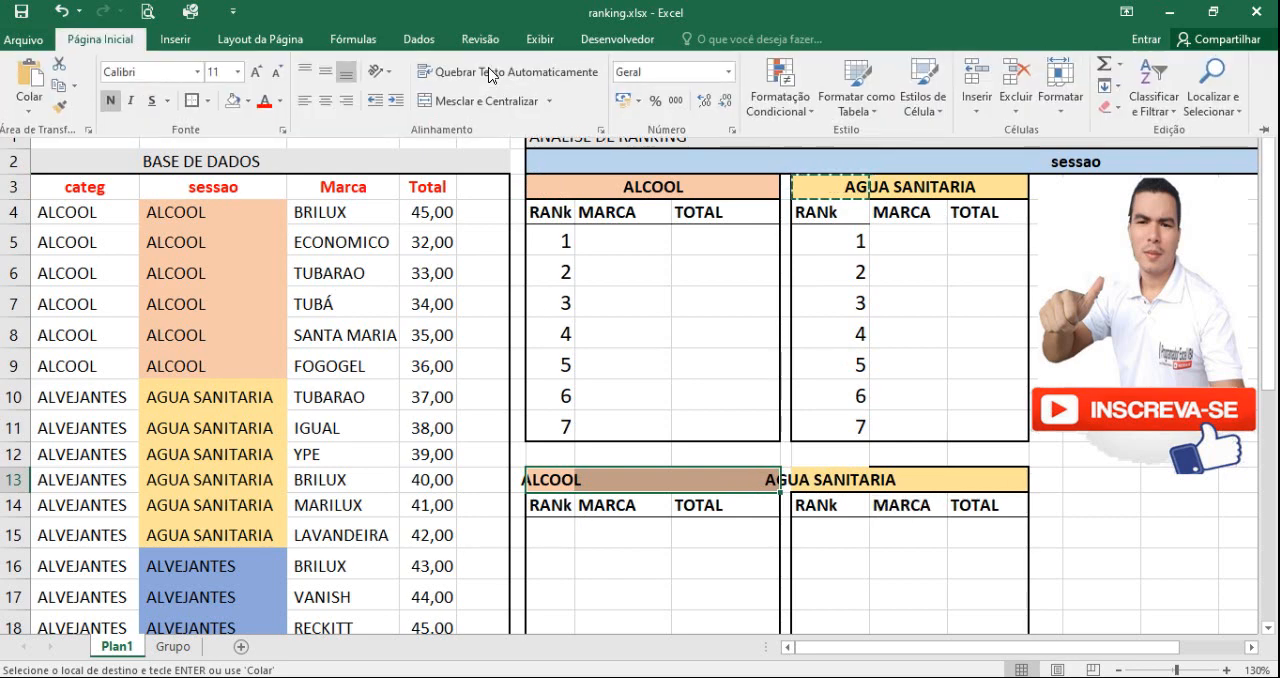
{"action": "left_click", "coordinate": [447, 101]}
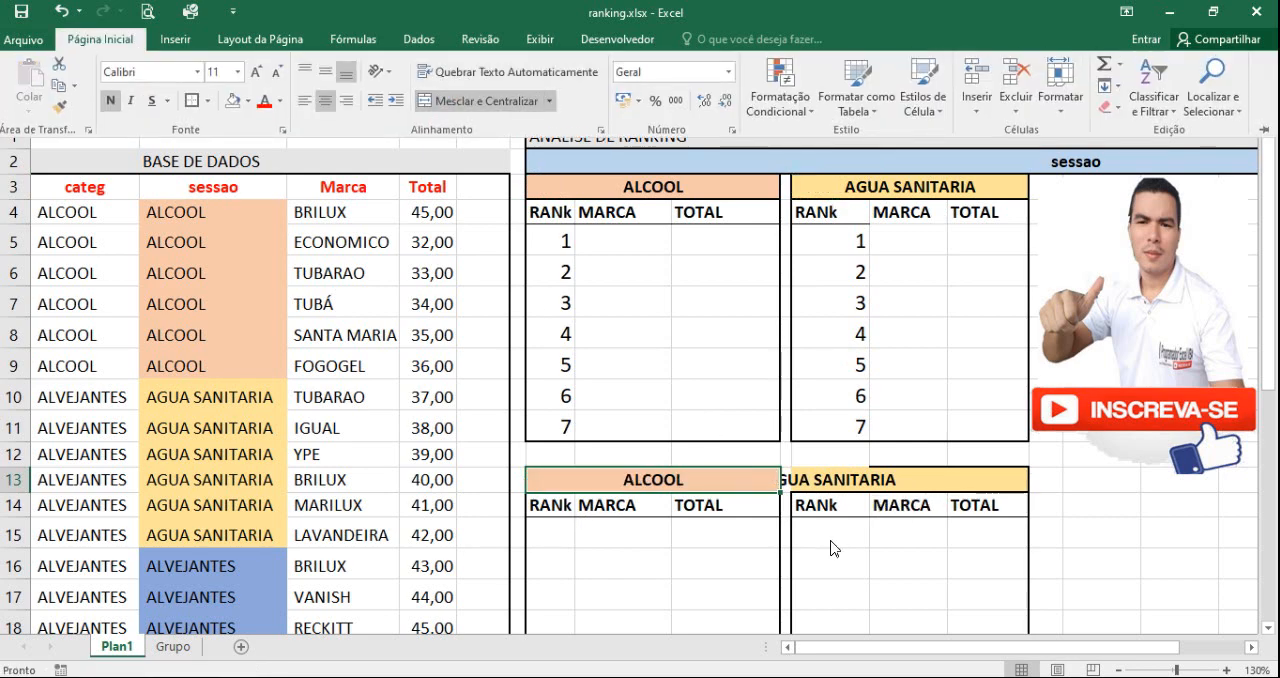
{"action": "left_click_drag", "start_coordinate": [804, 474], "coordinate": [1000, 478]}
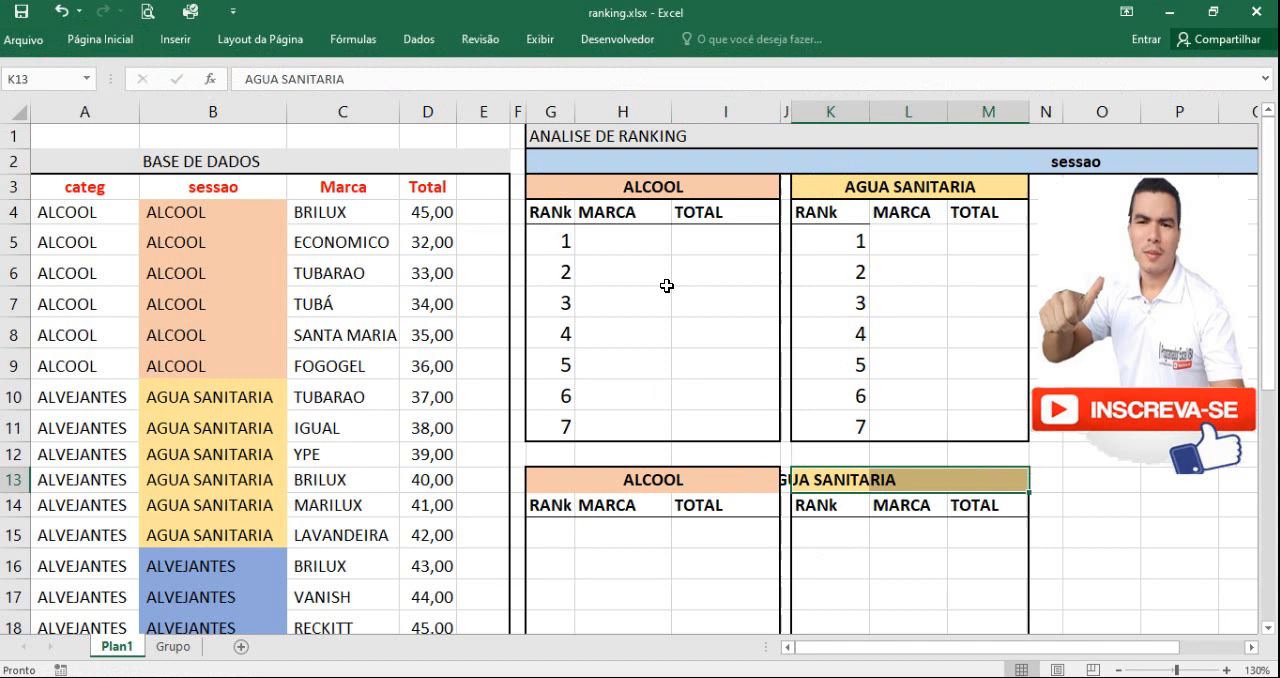
{"action": "left_click", "coordinate": [129, 38]}
{"action": "left_click", "coordinate": [500, 100]}
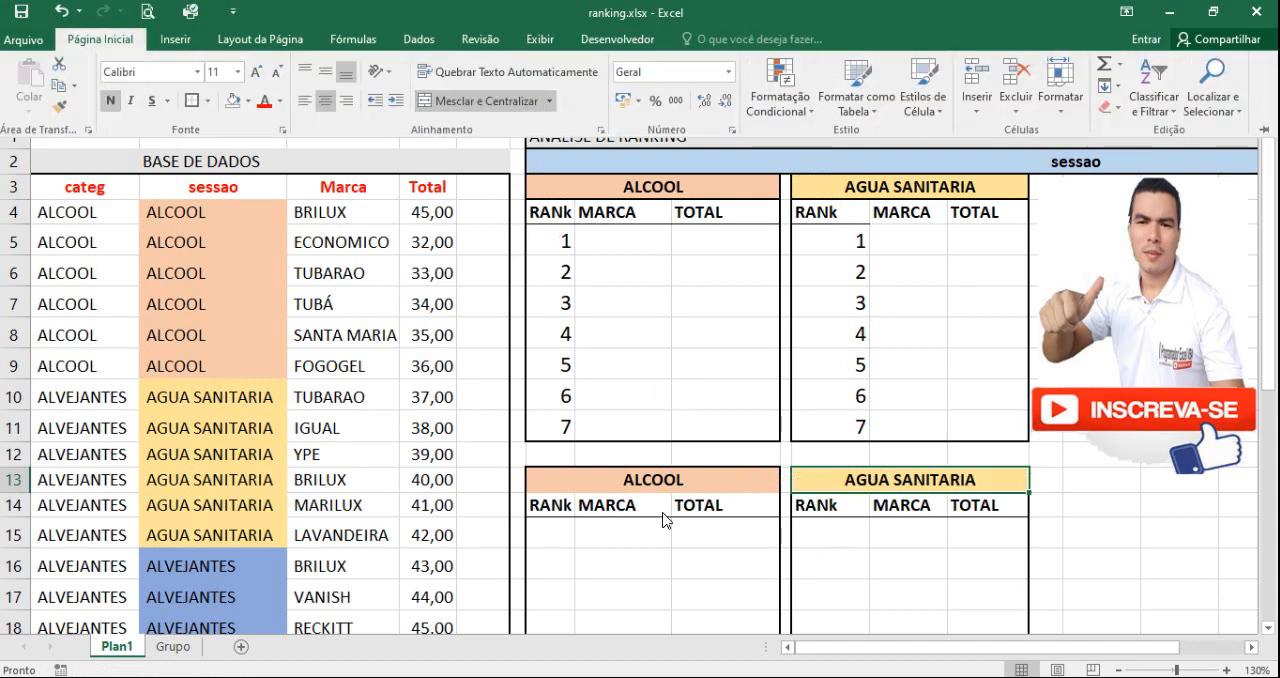
{"action": "left_click", "coordinate": [652, 565]}
{"action": "left_click", "coordinate": [580, 472]}
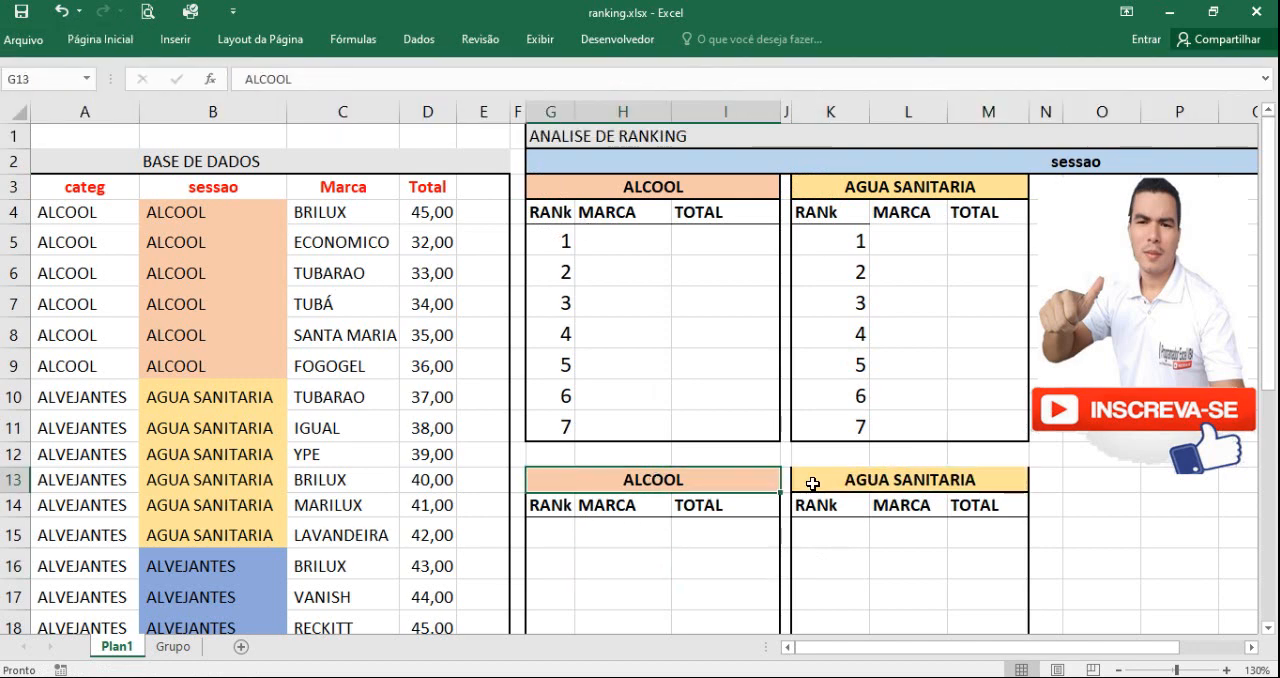
{"action": "left_click", "coordinate": [868, 476]}
{"action": "left_click", "coordinate": [875, 569]}
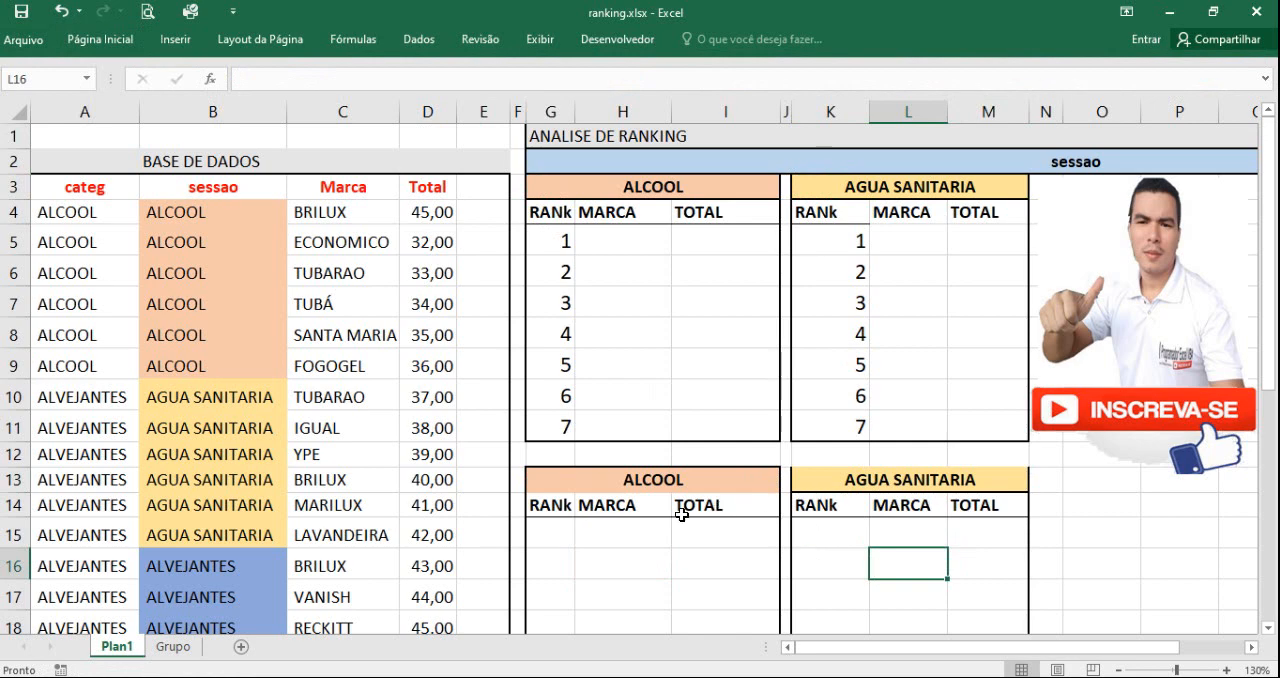
{"action": "left_click", "coordinate": [647, 479]}
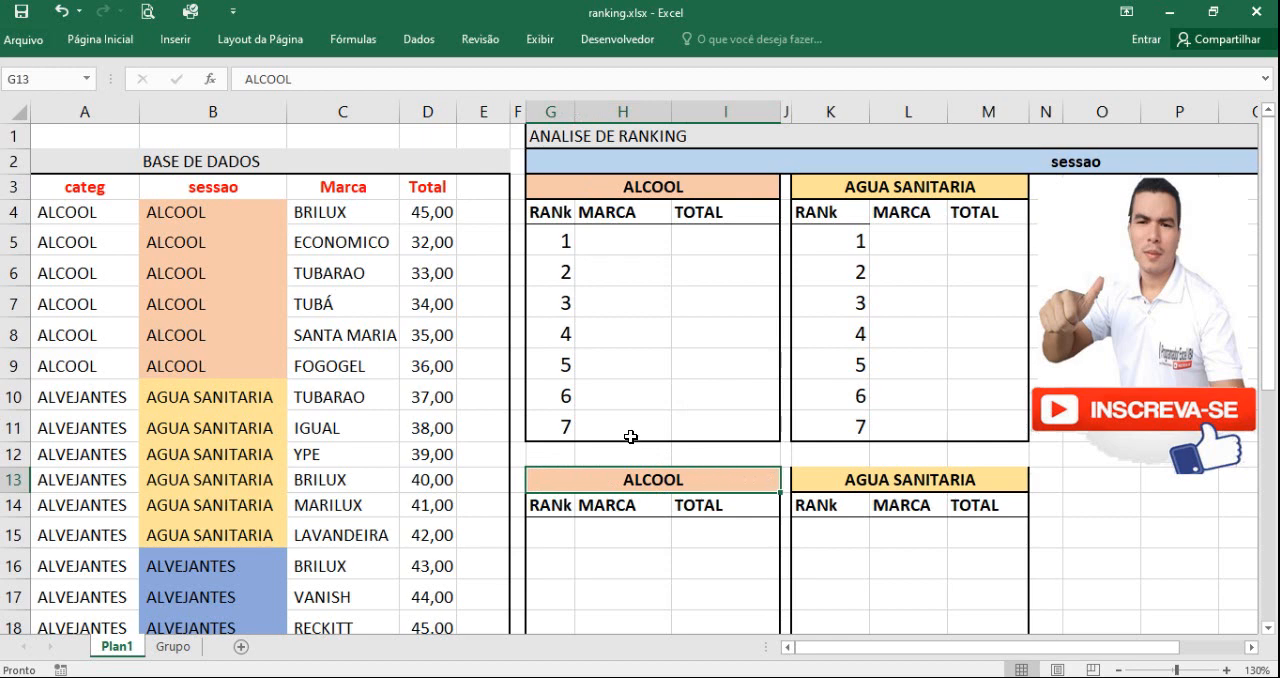
{"action": "left_click", "coordinate": [664, 536]}
{"action": "left_click", "coordinate": [654, 486]}
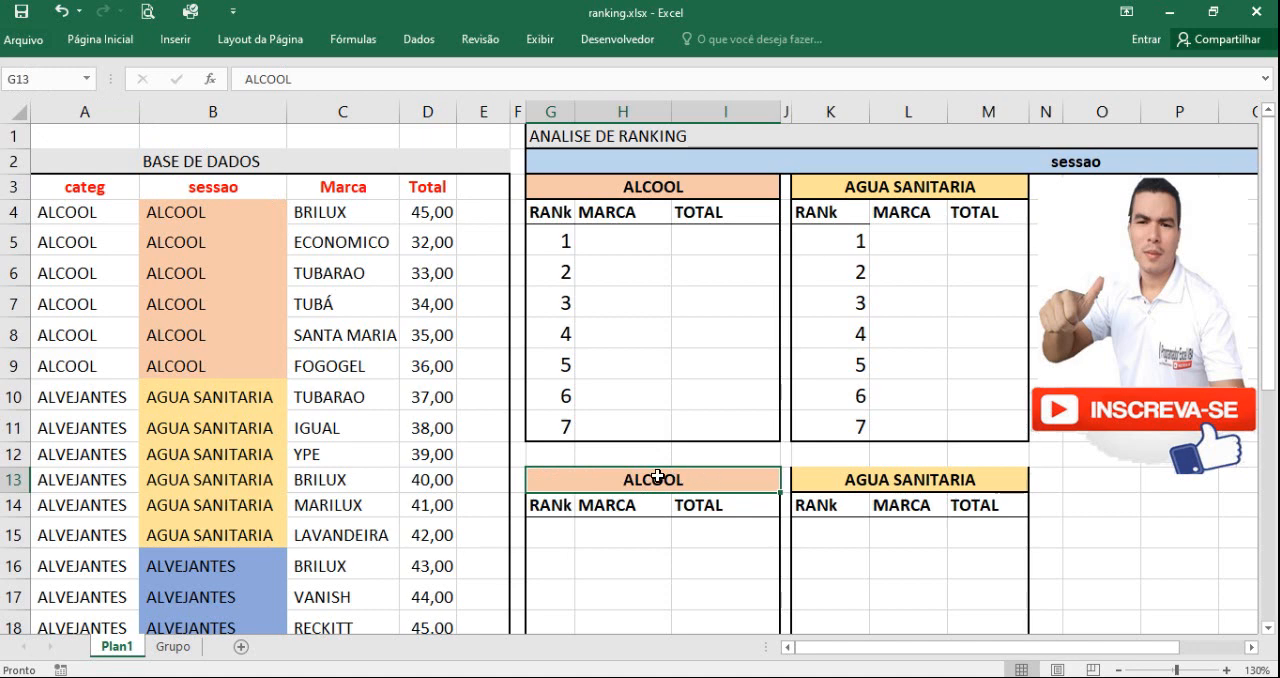
{"action": "left_click", "coordinate": [652, 534]}
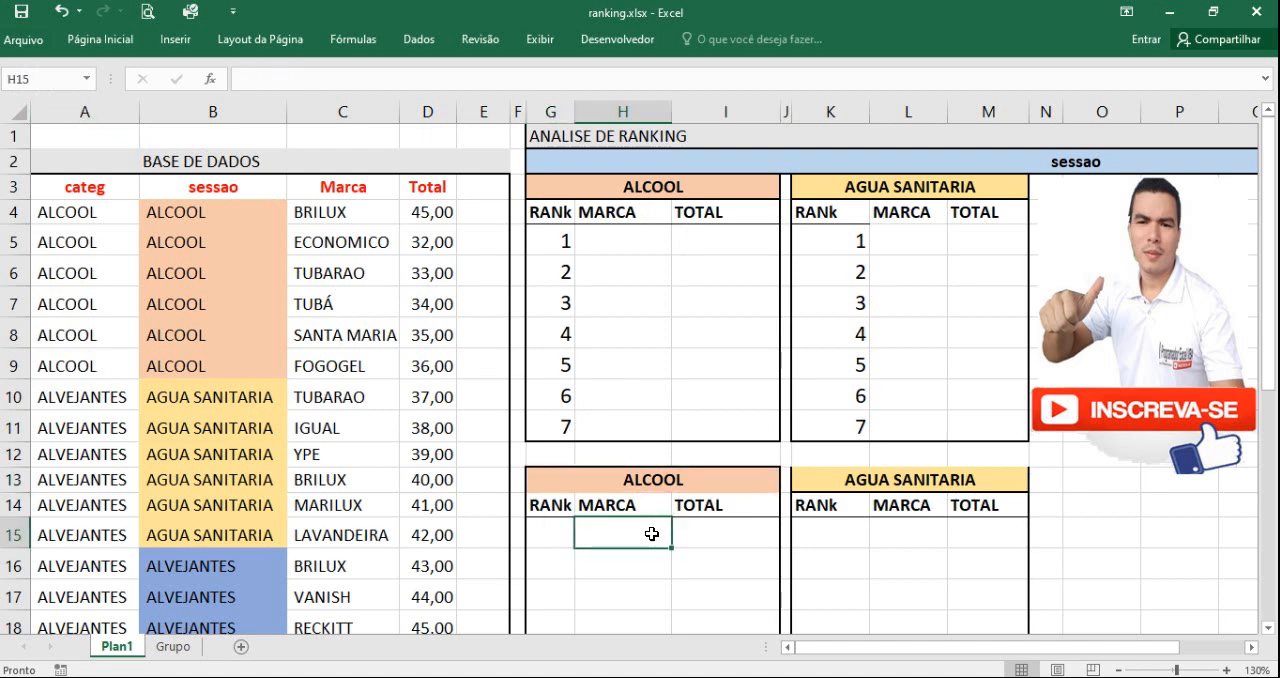
{"action": "left_click", "coordinate": [647, 476]}
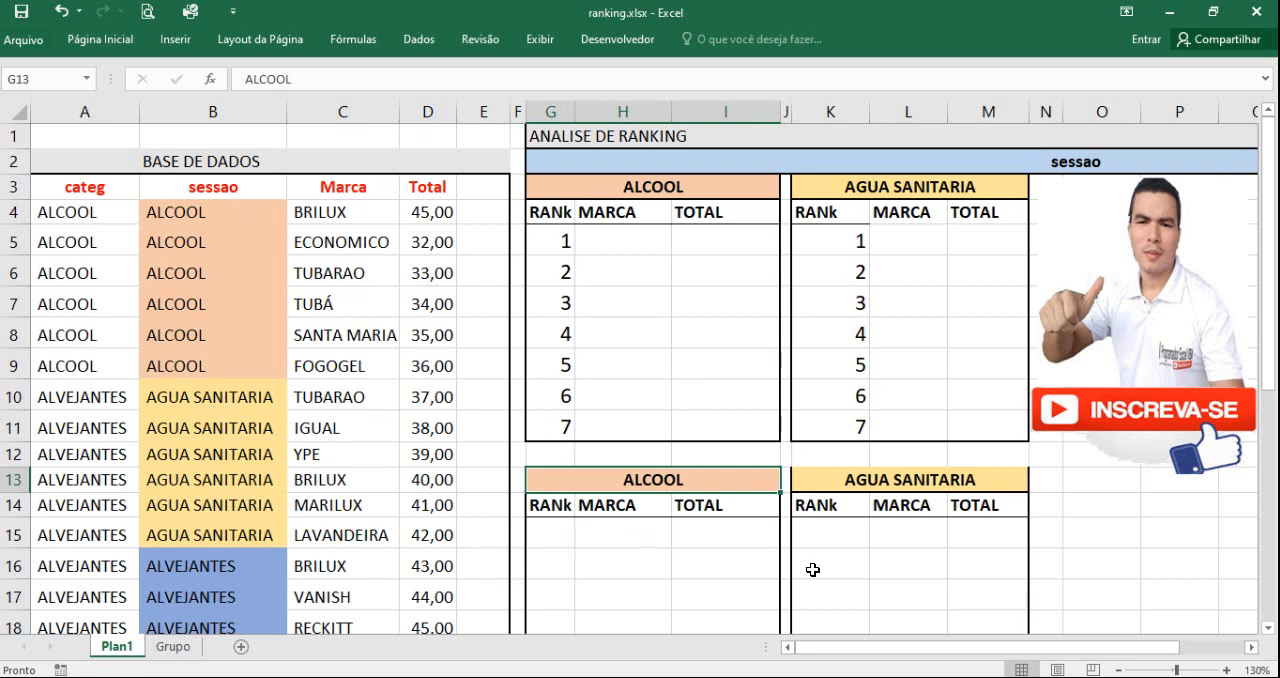
{"action": "left_click", "coordinate": [215, 103]}
{"action": "left_click_drag", "start_coordinate": [206, 214], "coordinate": [211, 356]}
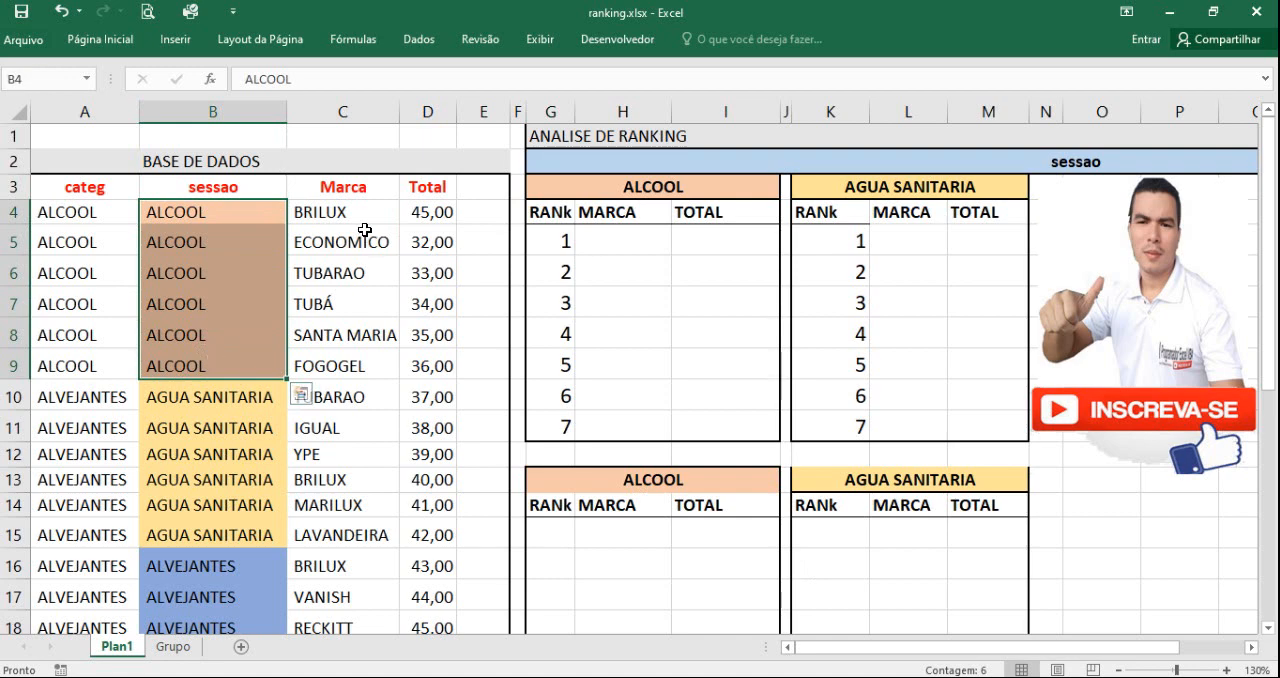
Step: Copy the ALCOOL brands in C4:C9 into the MARCA column of the lower ALCOOL table, starting at H15
{"action": "left_click_drag", "start_coordinate": [349, 217], "coordinate": [348, 362]}
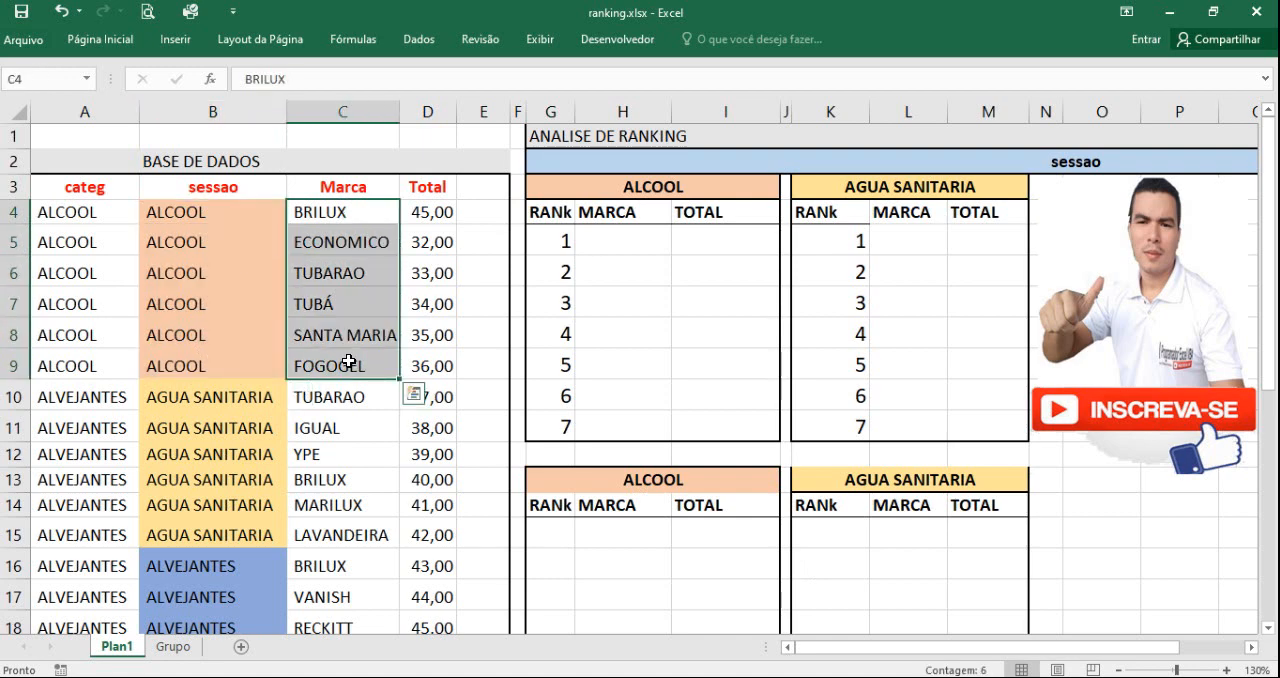
{"action": "key", "text": "ctrl+c"}
{"action": "left_click", "coordinate": [622, 528]}
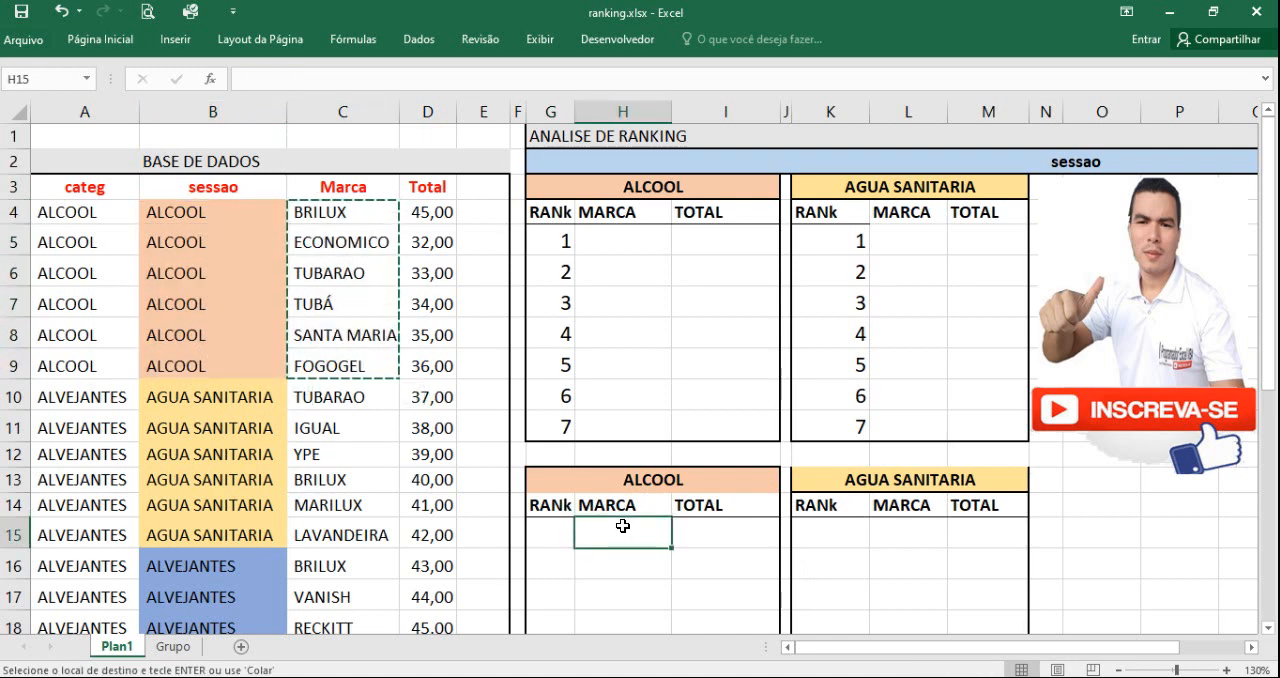
{"action": "key", "text": "ctrl+v"}
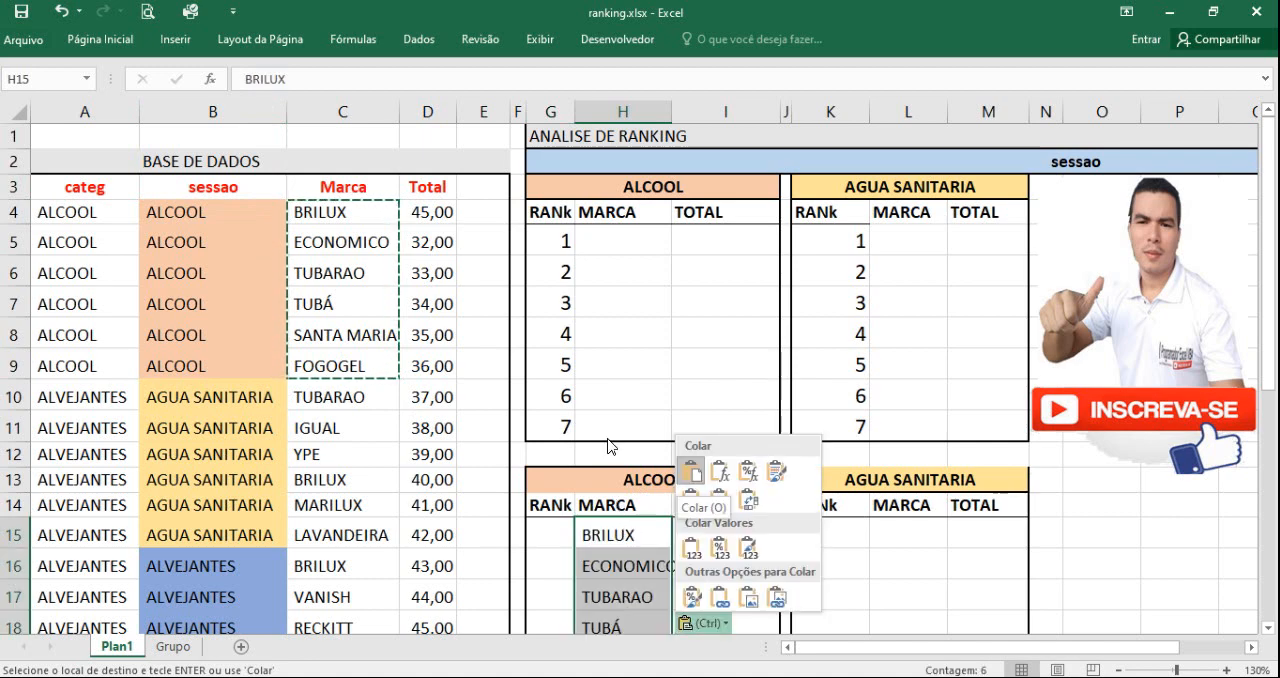
Step: Copy the AGUA SANITARIA brands in C10:C15 into the MARCA column of the lower AGUA SANITARIA table, starting at L15
{"action": "left_click_drag", "start_coordinate": [397, 401], "coordinate": [349, 521]}
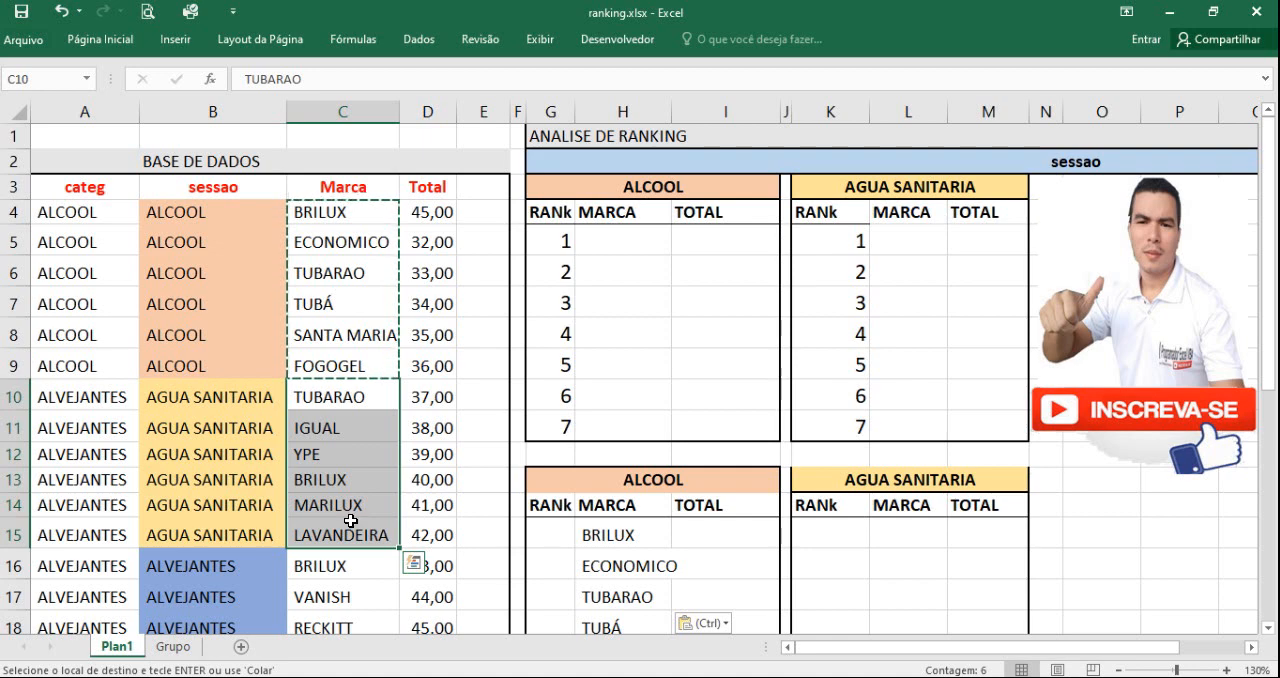
{"action": "key", "text": "ctrl+c"}
{"action": "left_click", "coordinate": [907, 538]}
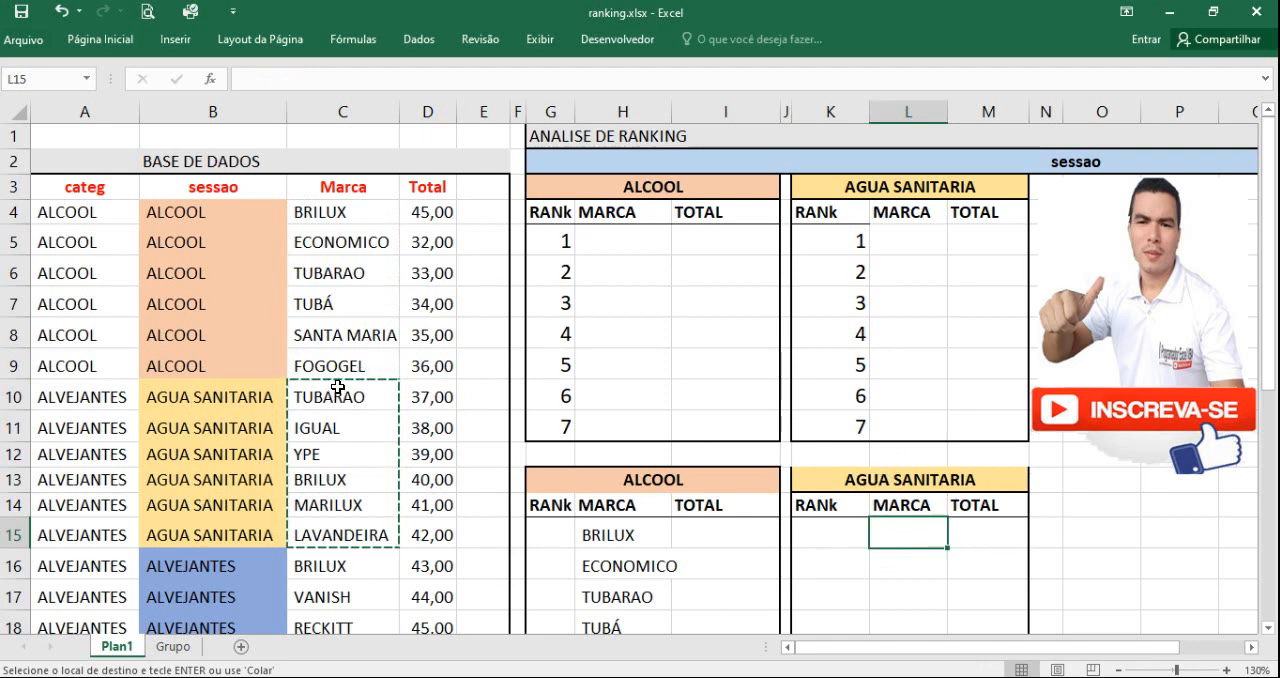
{"action": "key", "text": "ctrl+c"}
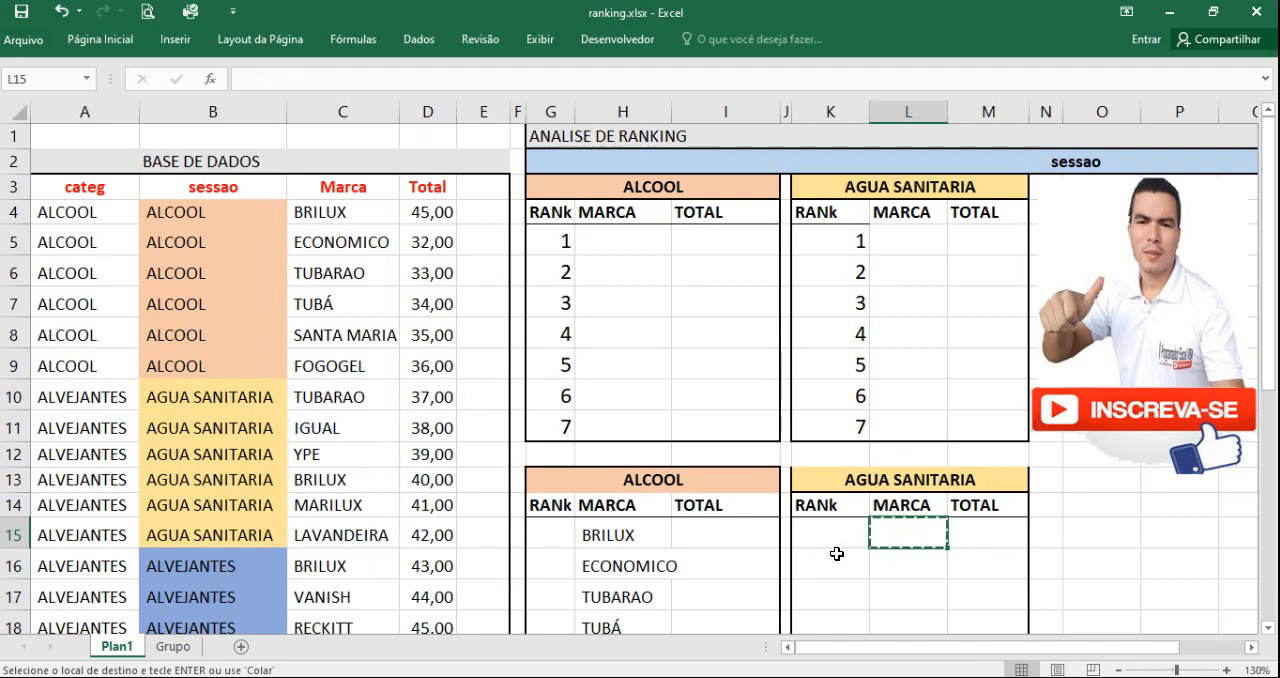
{"action": "left_click_drag", "start_coordinate": [333, 399], "coordinate": [334, 530]}
{"action": "key", "text": "ctrl+c"}
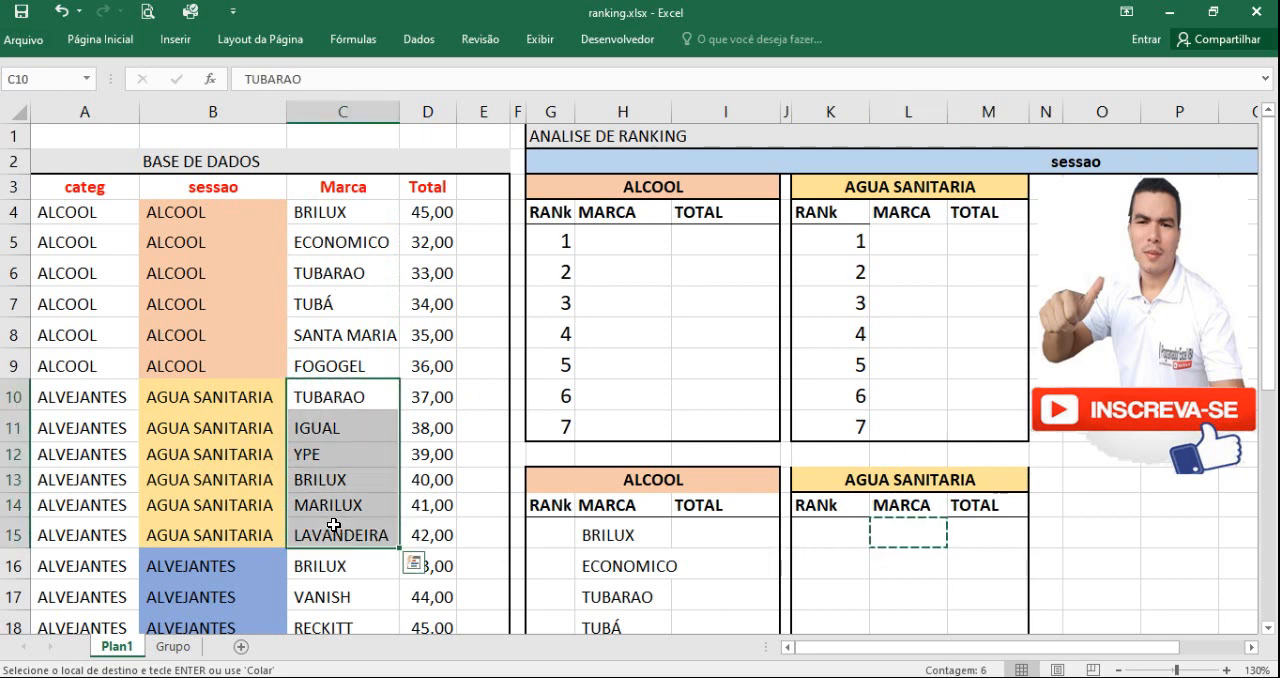
{"action": "left_click", "coordinate": [911, 537]}
{"action": "key", "text": "ctrl+v"}
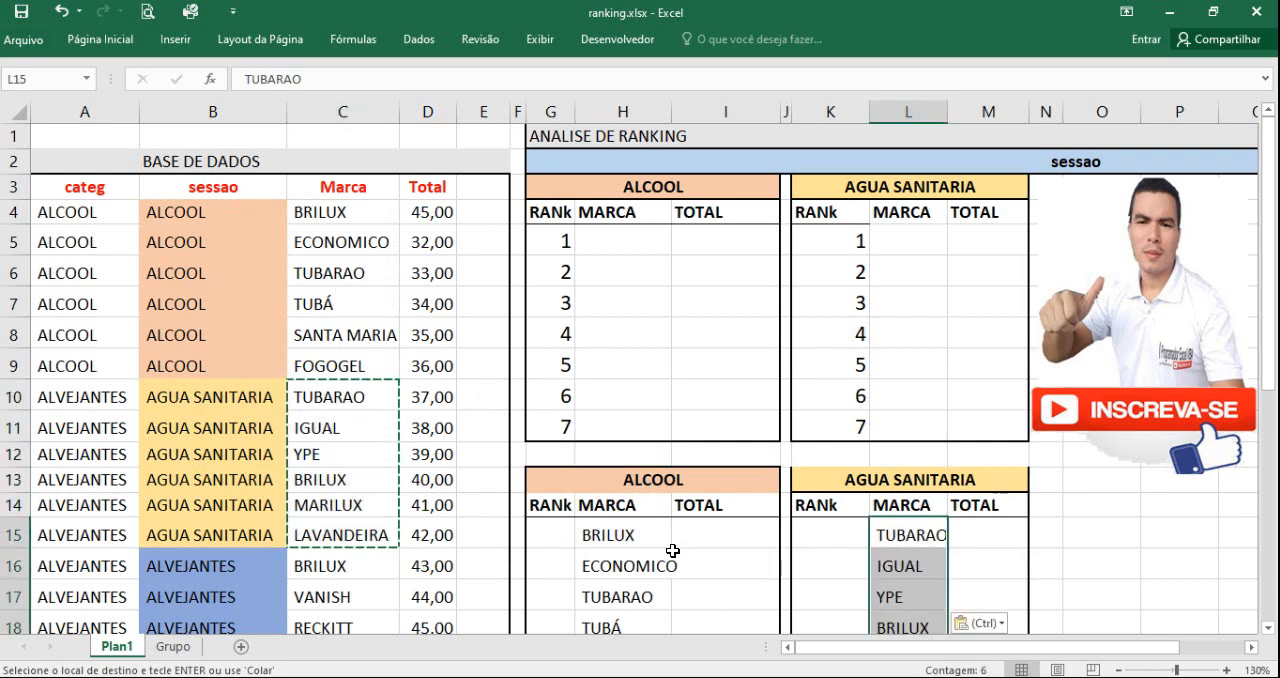
Step: Start a SOMASES formula in I15 of the lower ALCOOL table, with the absolute column $D:$D as the sum range
{"action": "left_click", "coordinate": [667, 533]}
{"action": "left_click", "coordinate": [700, 533]}
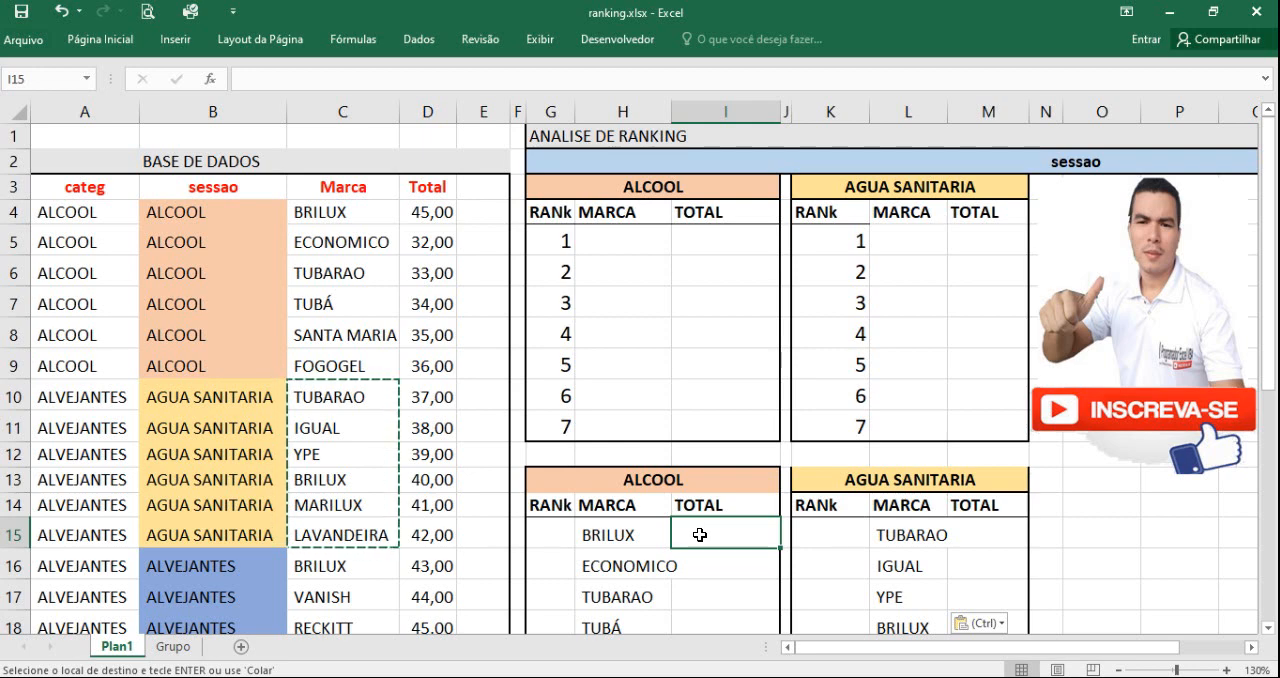
{"action": "type", "text": "=somases("}
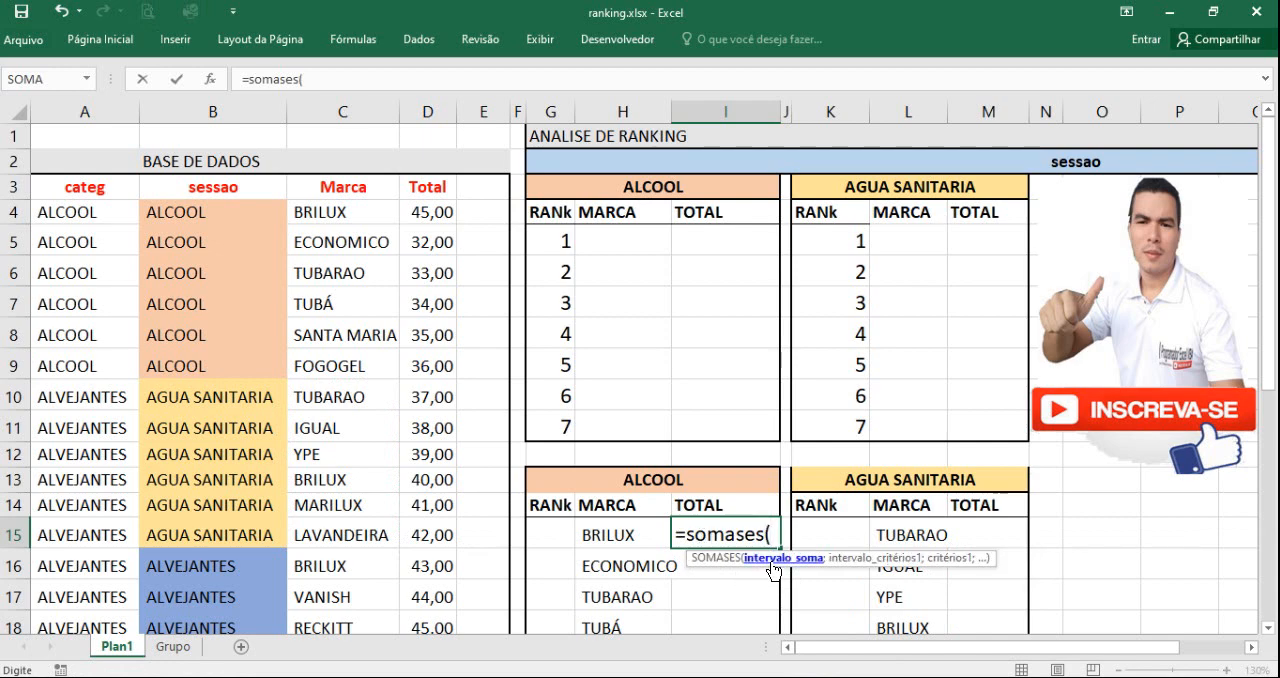
{"action": "left_click", "coordinate": [428, 111]}
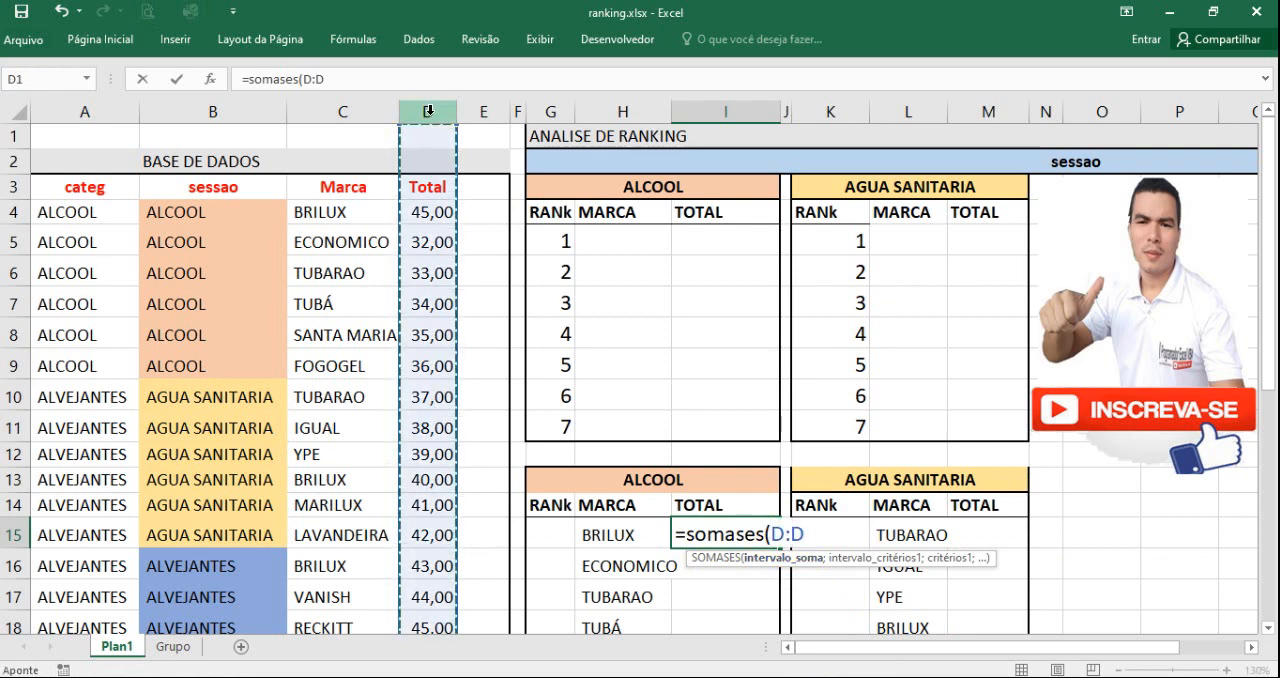
{"action": "left_click", "coordinate": [307, 79]}
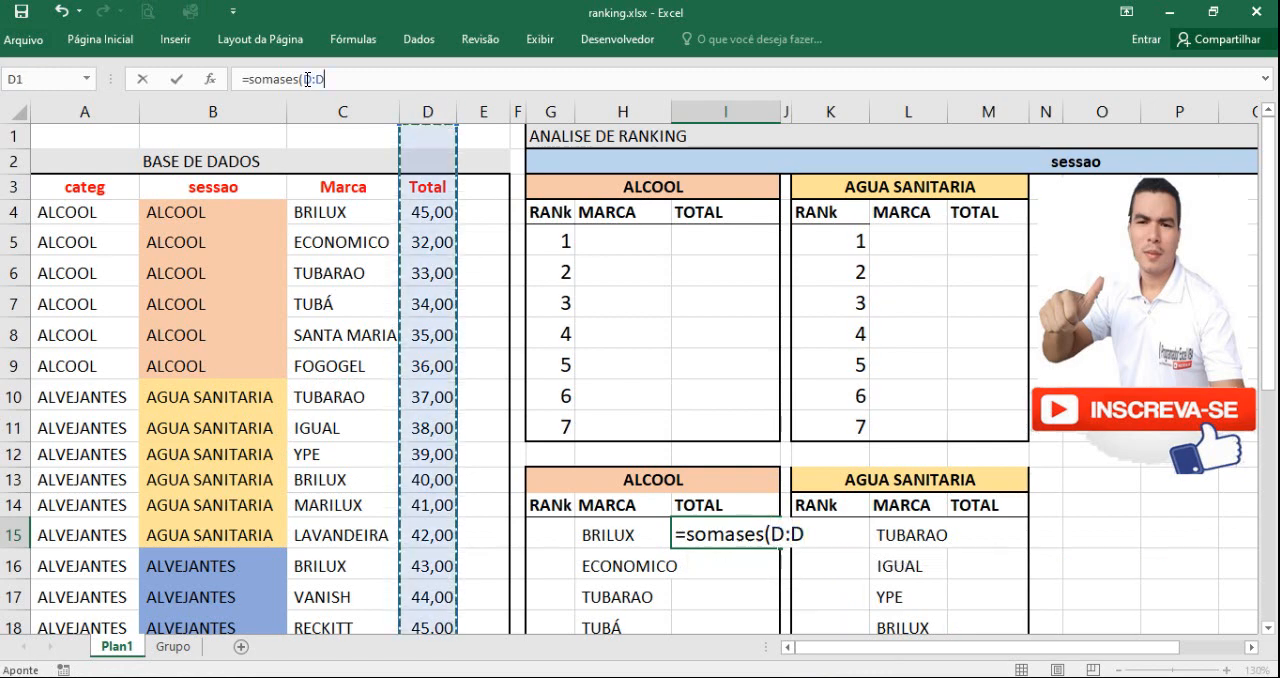
{"action": "left_click_drag", "start_coordinate": [307, 79], "coordinate": [327, 79]}
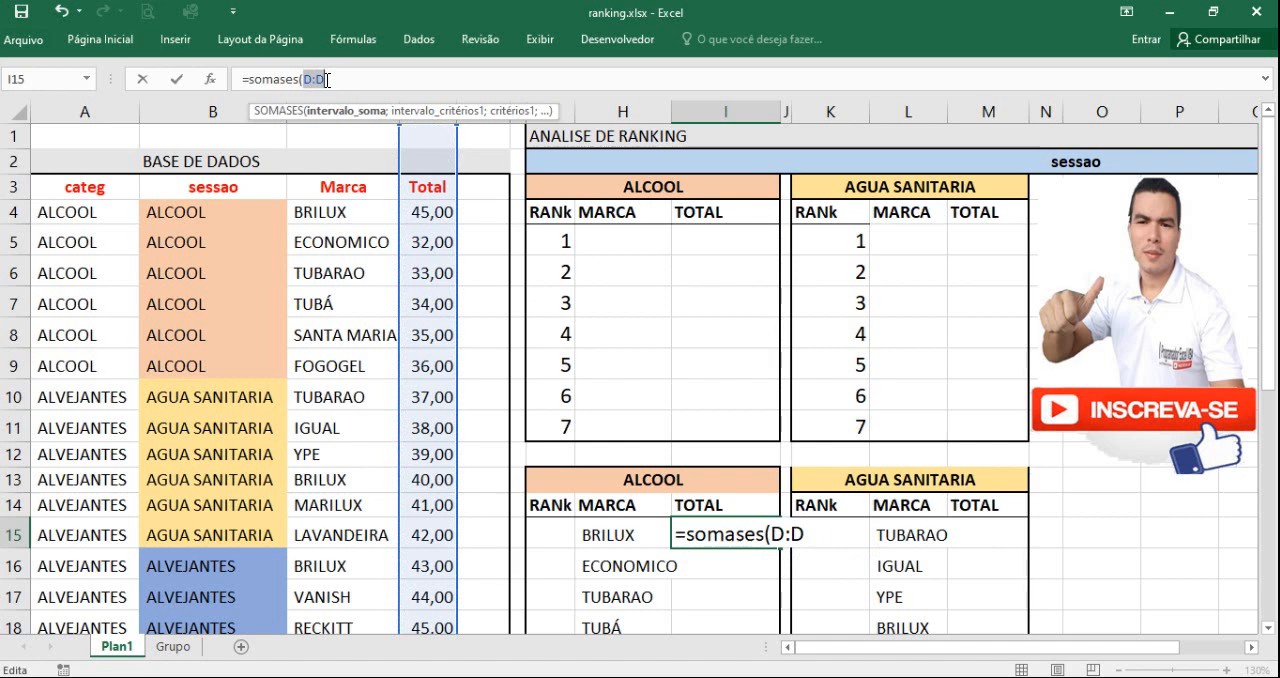
{"action": "key", "text": "F4"}
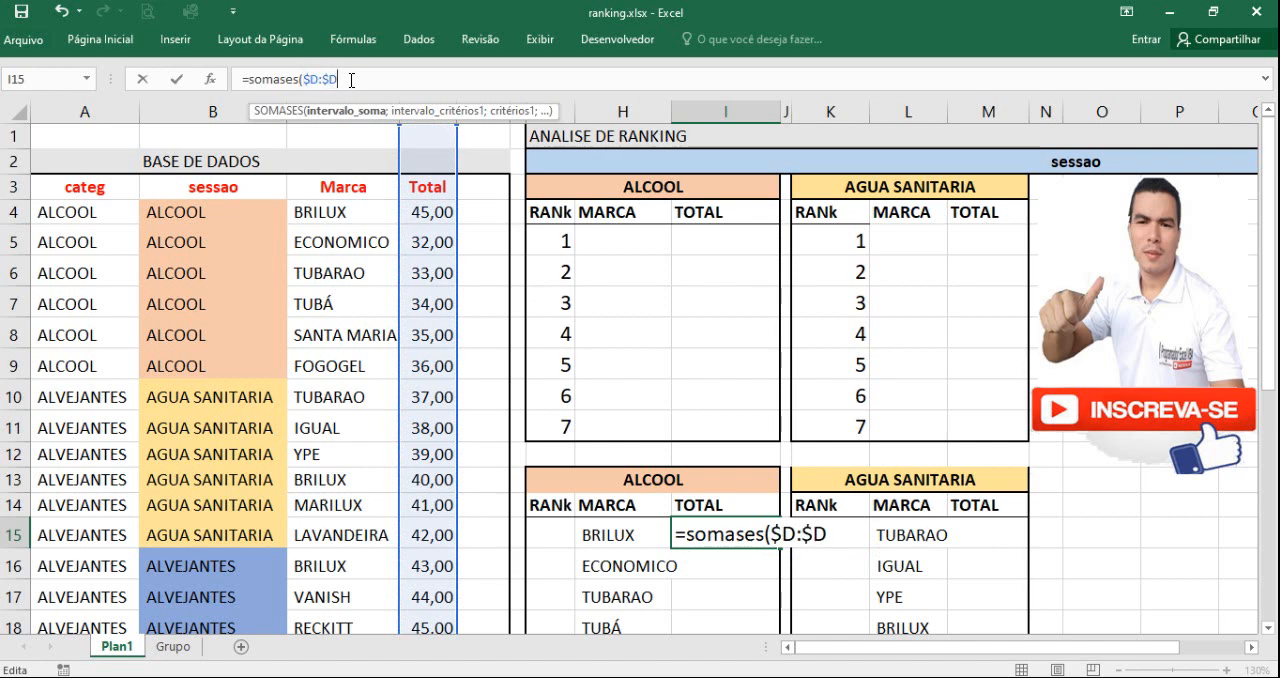
{"action": "type", "text": ";"}
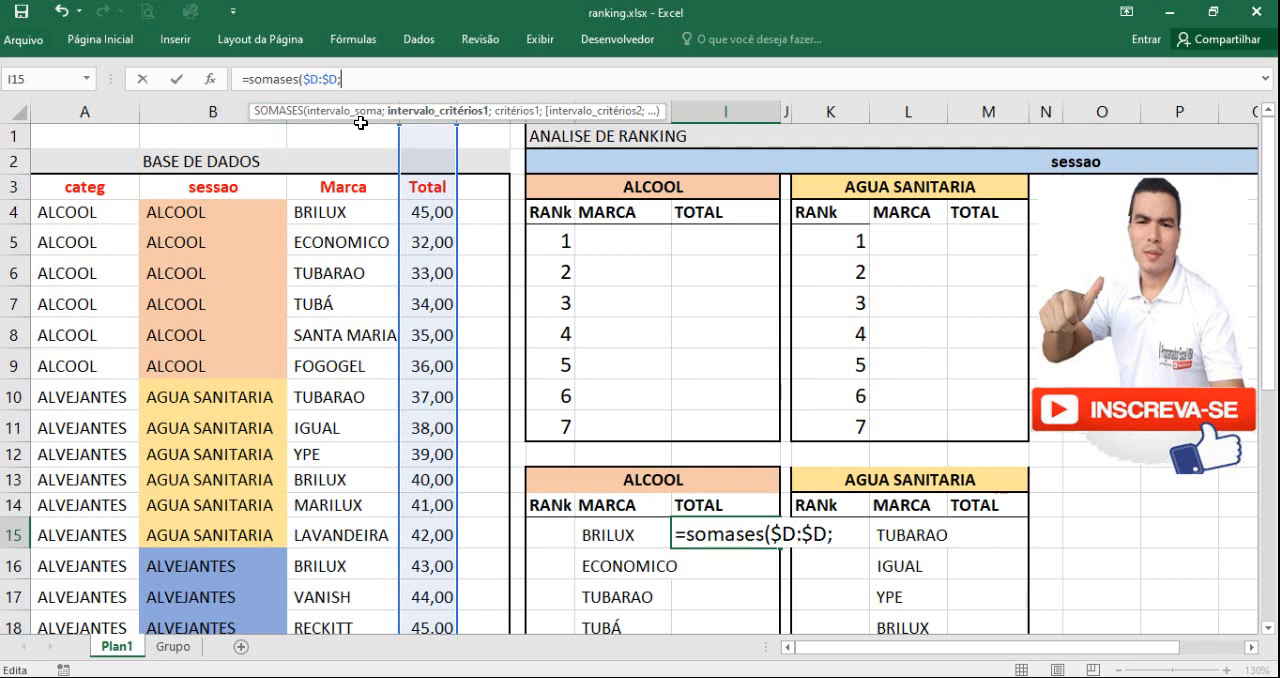
Step: Add the first criteria pair to the I15 formula: absolute range $B:$B with the section heading G$13, locking only its row
{"action": "left_click", "coordinate": [226, 106]}
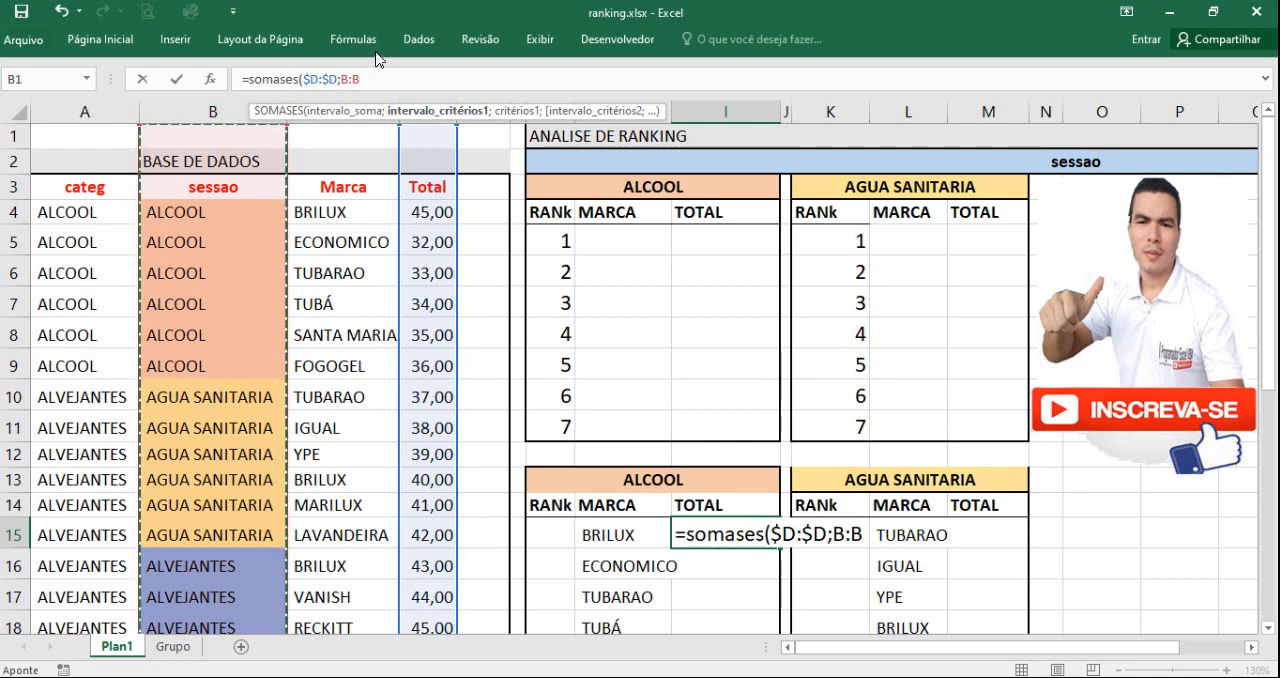
{"action": "left_click_drag", "start_coordinate": [341, 79], "coordinate": [362, 80]}
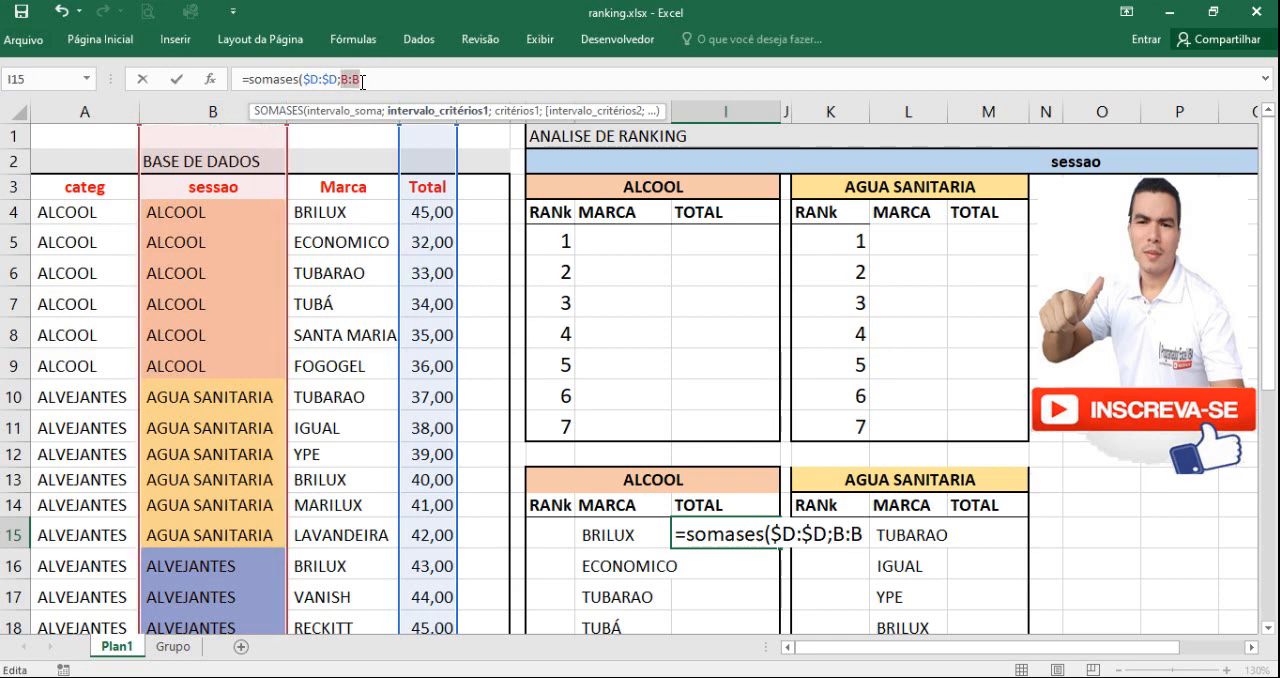
{"action": "key", "text": "F4"}
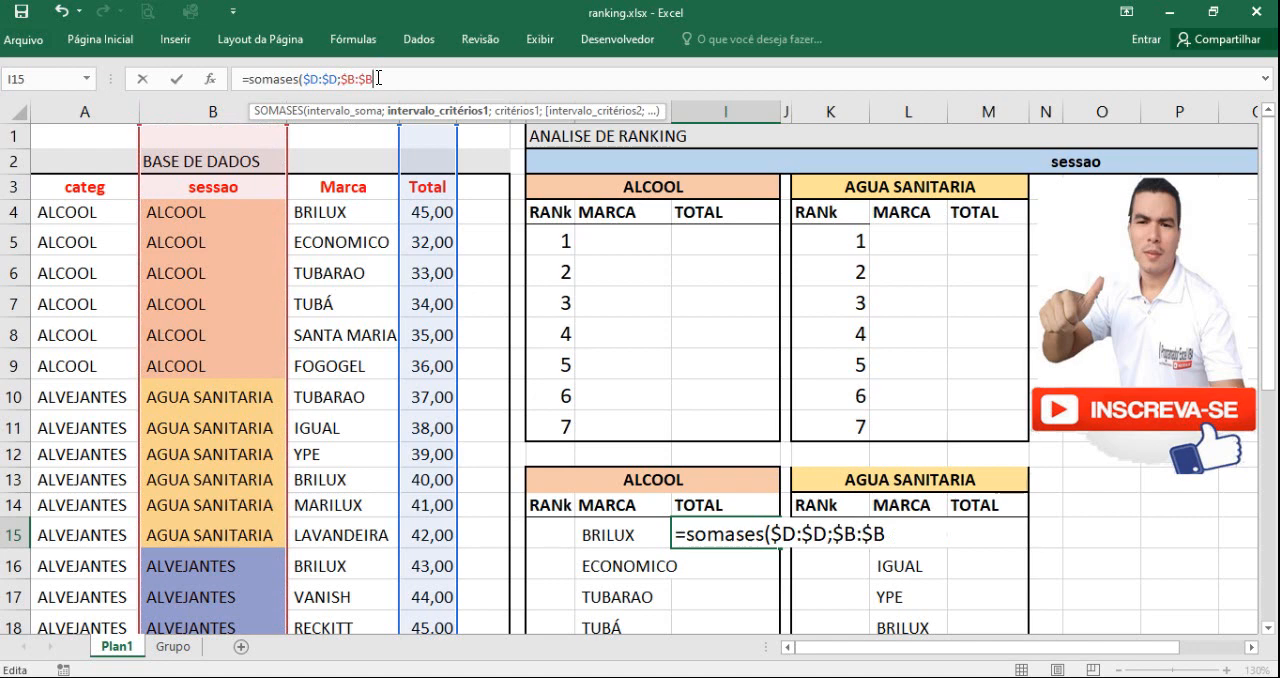
{"action": "type", "text": ";"}
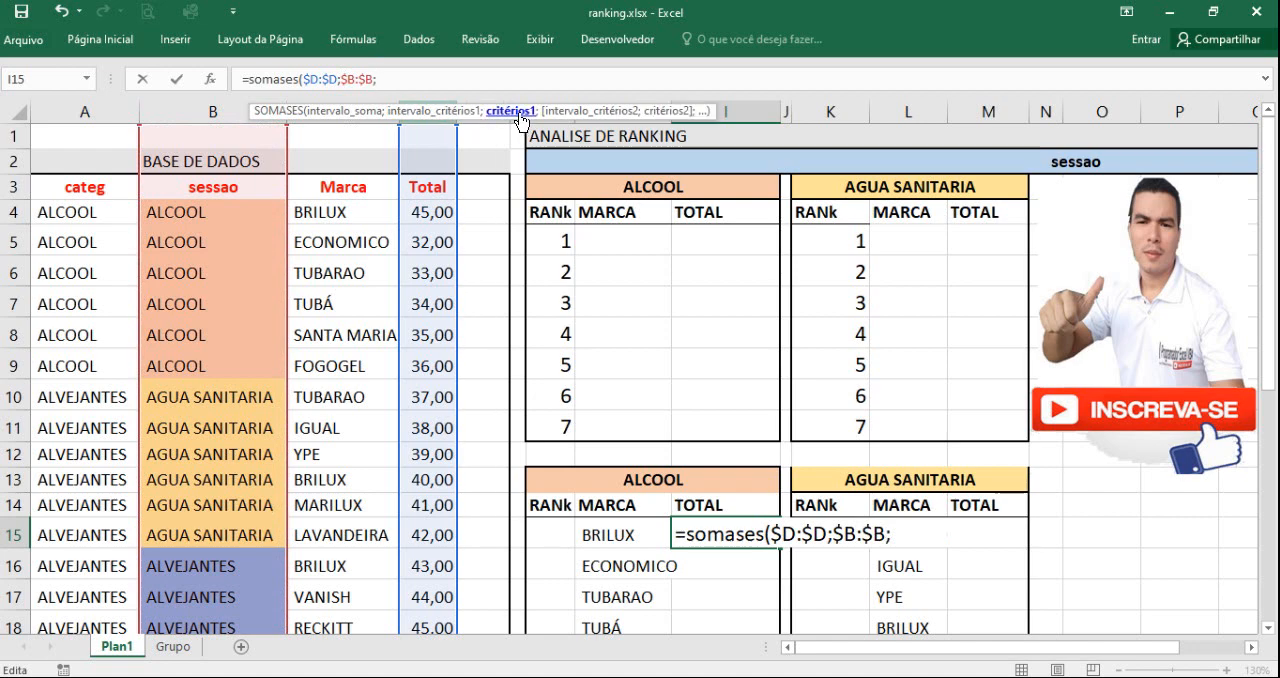
{"action": "left_click", "coordinate": [656, 480]}
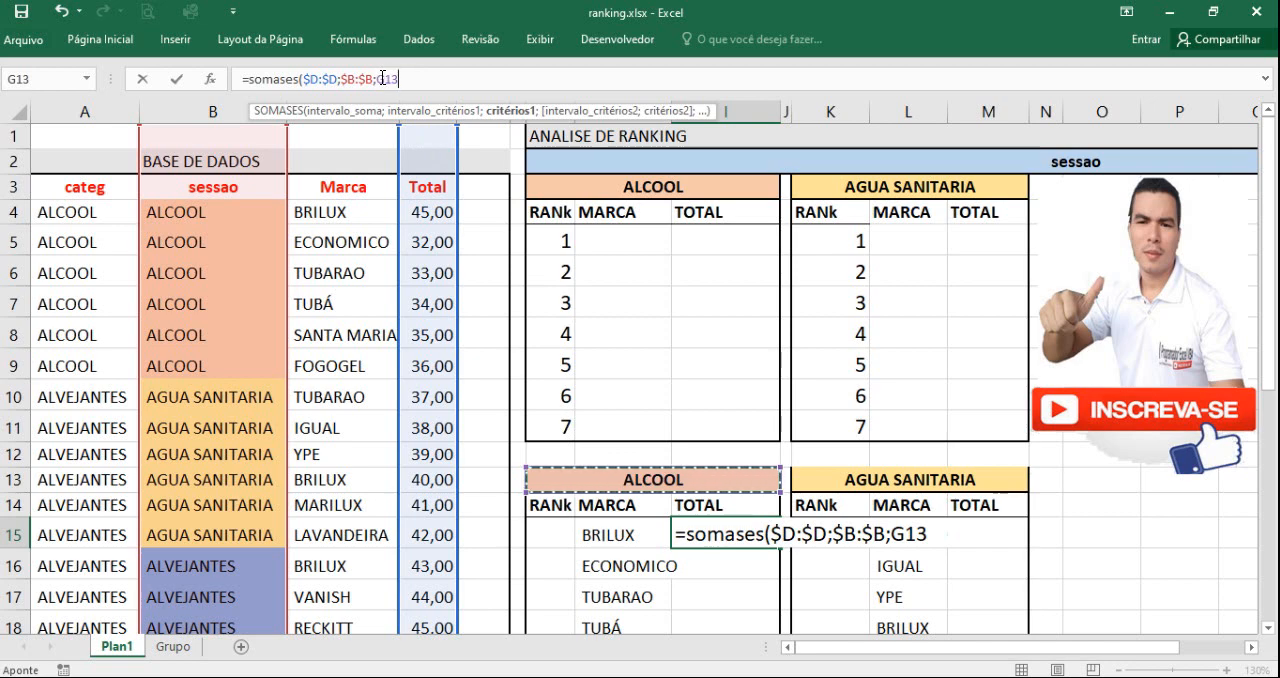
{"action": "left_click", "coordinate": [381, 78]}
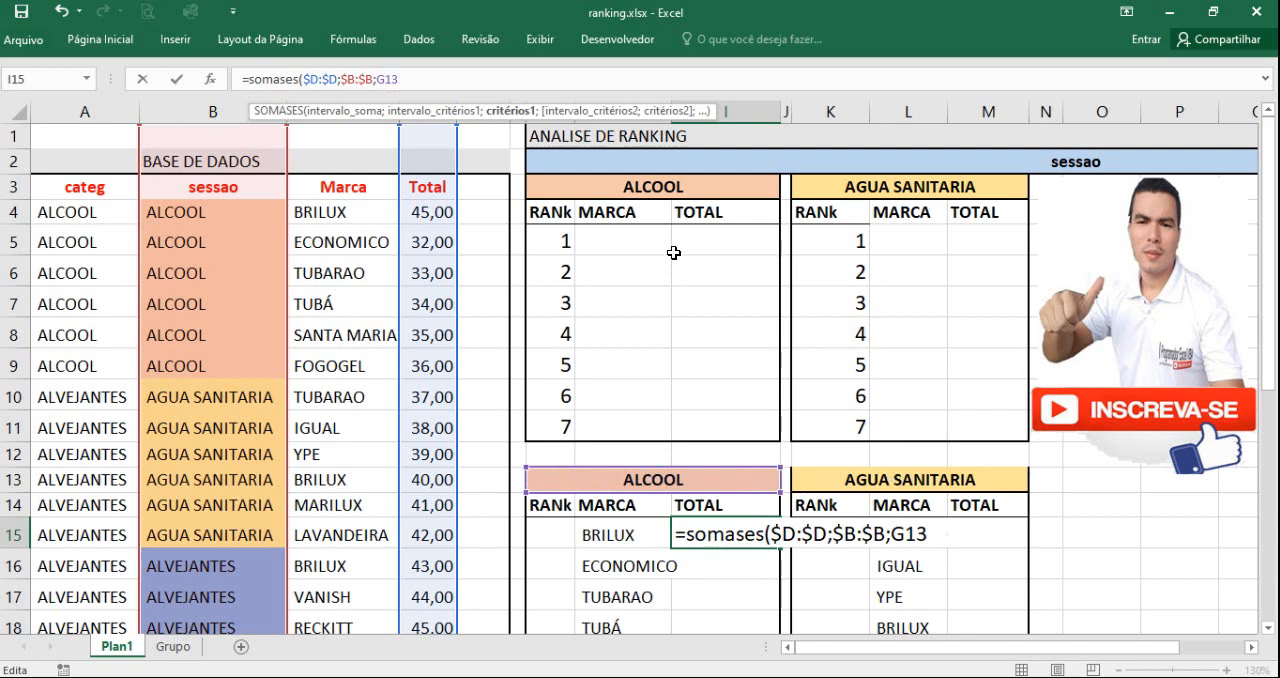
{"action": "left_click", "coordinate": [392, 79]}
{"action": "type", "text": "$13"}
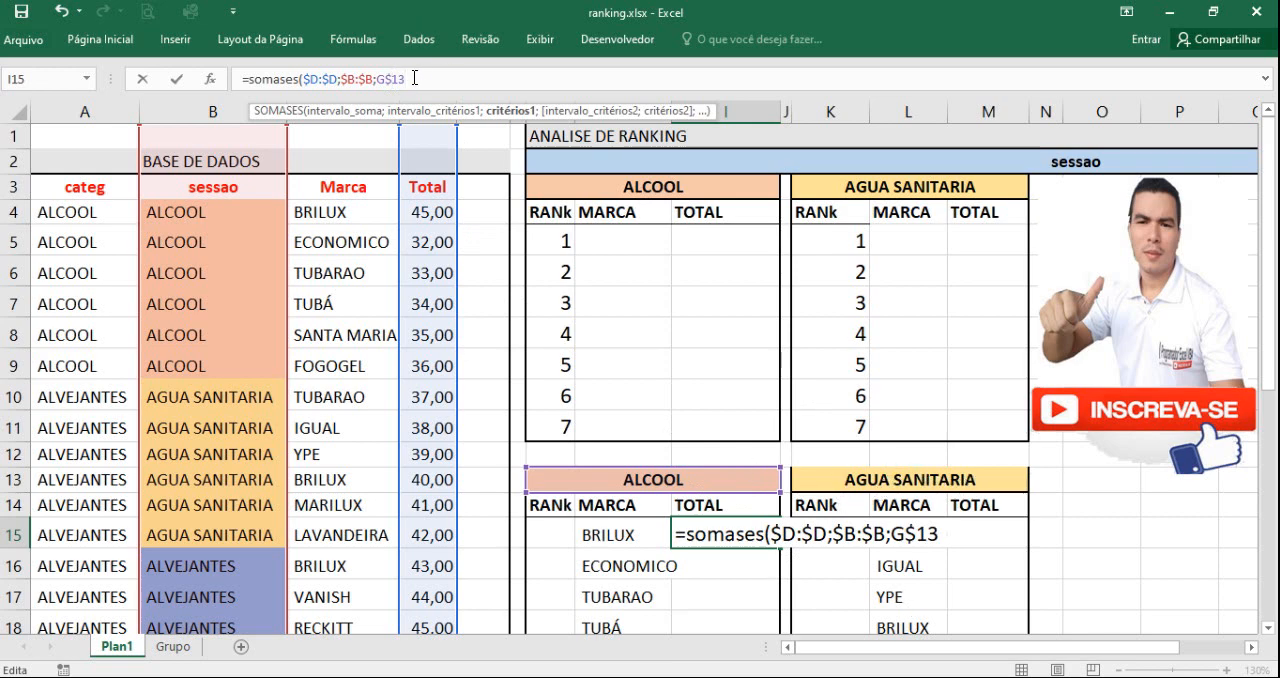
{"action": "type", "text": ";"}
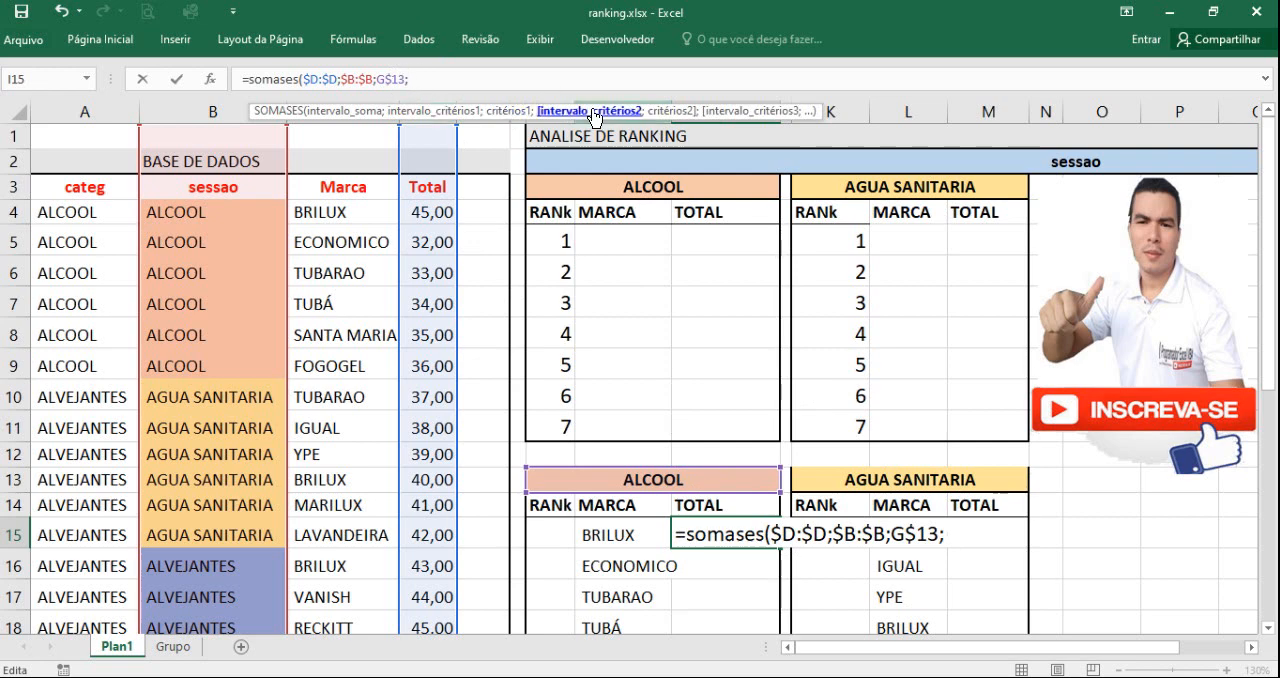
Step: Complete the I15 formula with the absolute criteria range $C:$C and the brand in H15 as the second criterion
{"action": "left_click", "coordinate": [346, 100]}
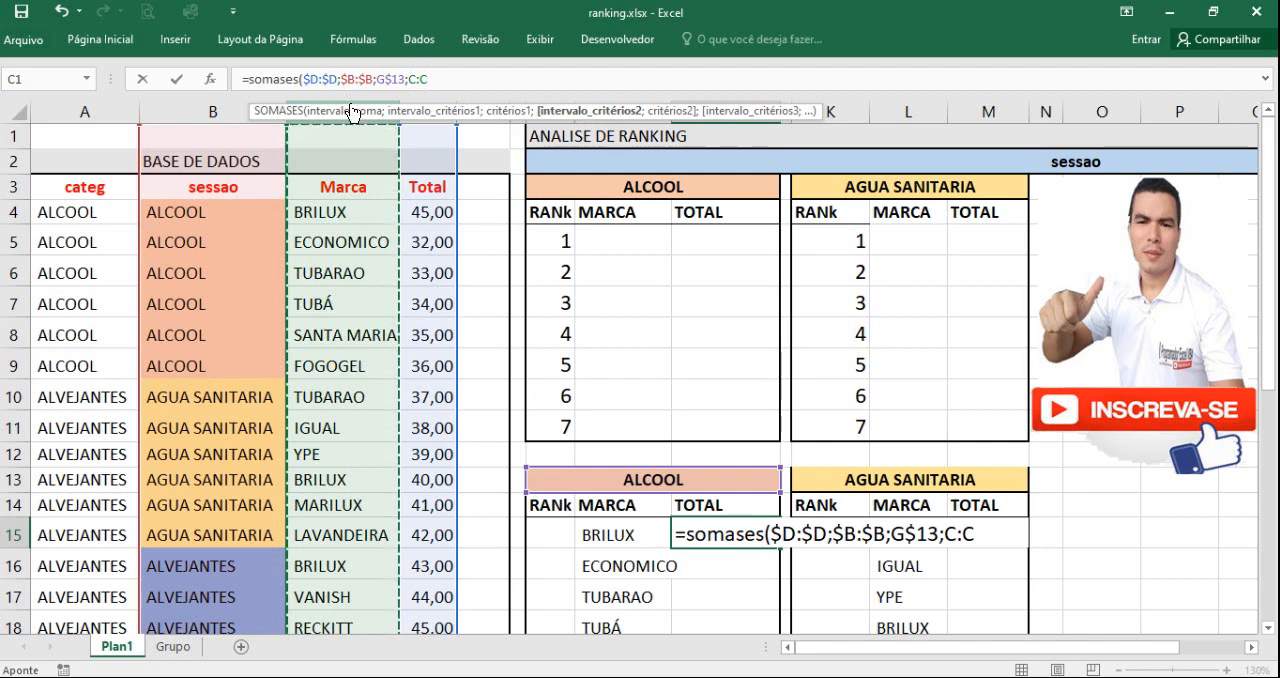
{"action": "left_click", "coordinate": [432, 81]}
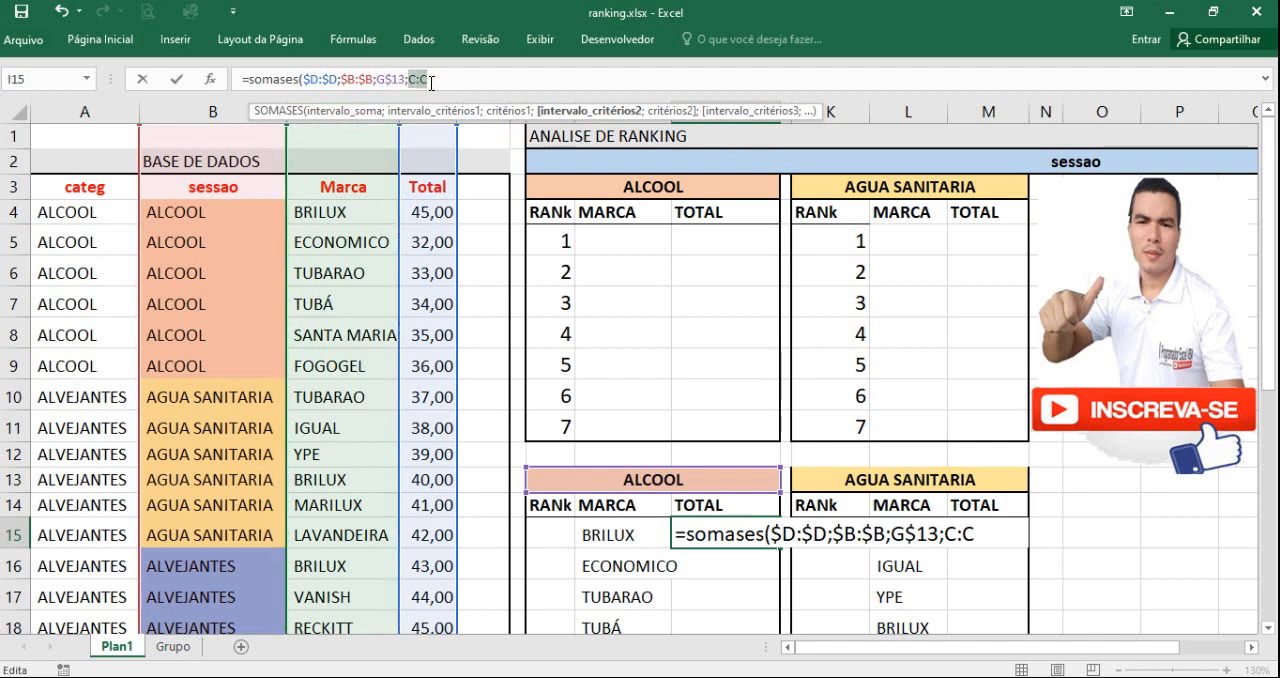
{"action": "key", "text": "F4"}
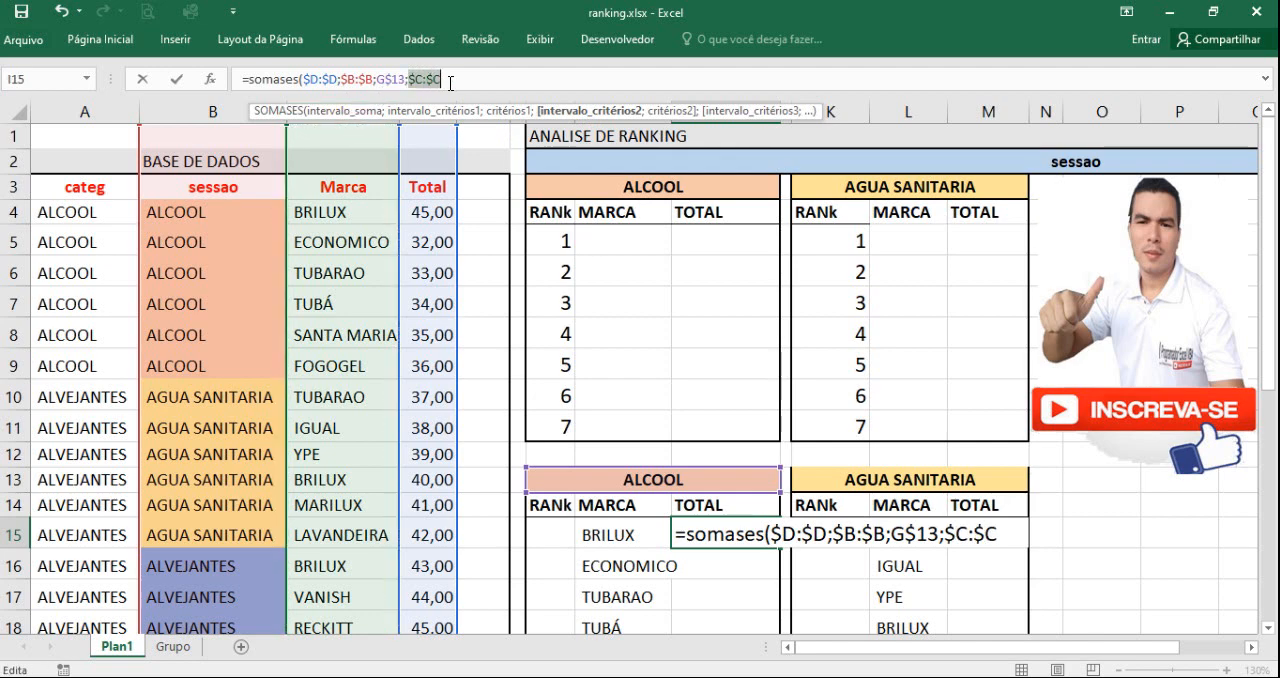
{"action": "type", "text": ";"}
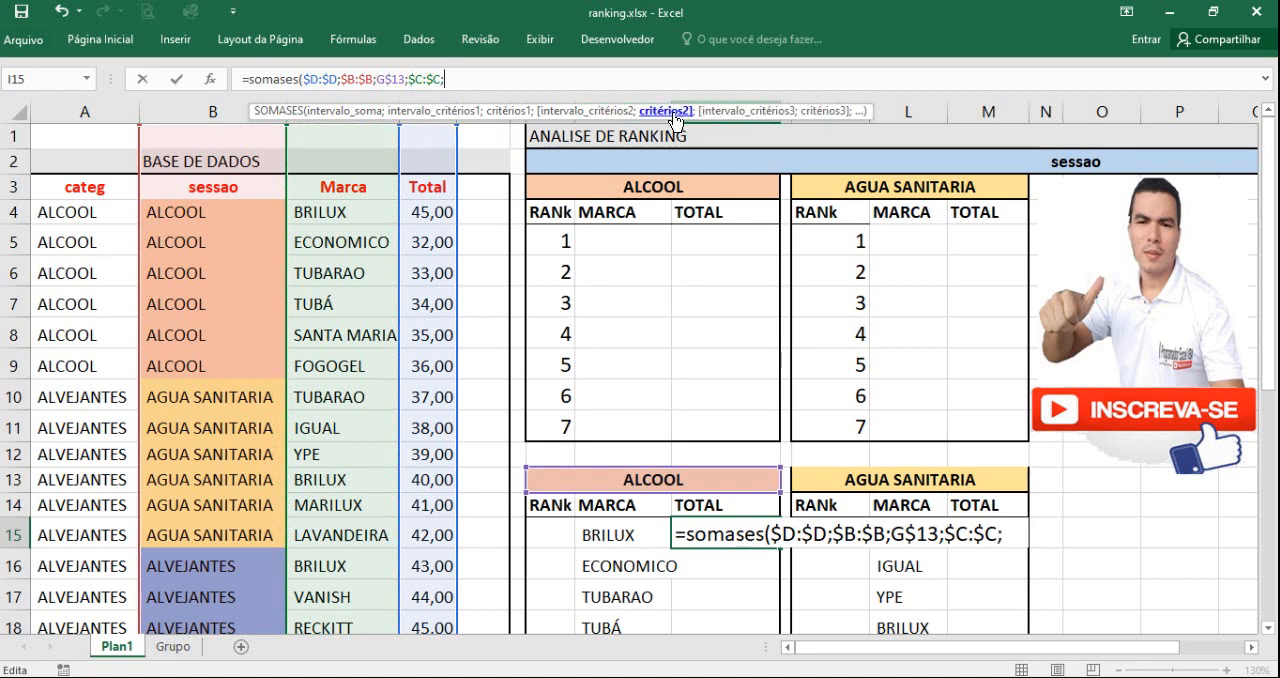
{"action": "left_click", "coordinate": [628, 532]}
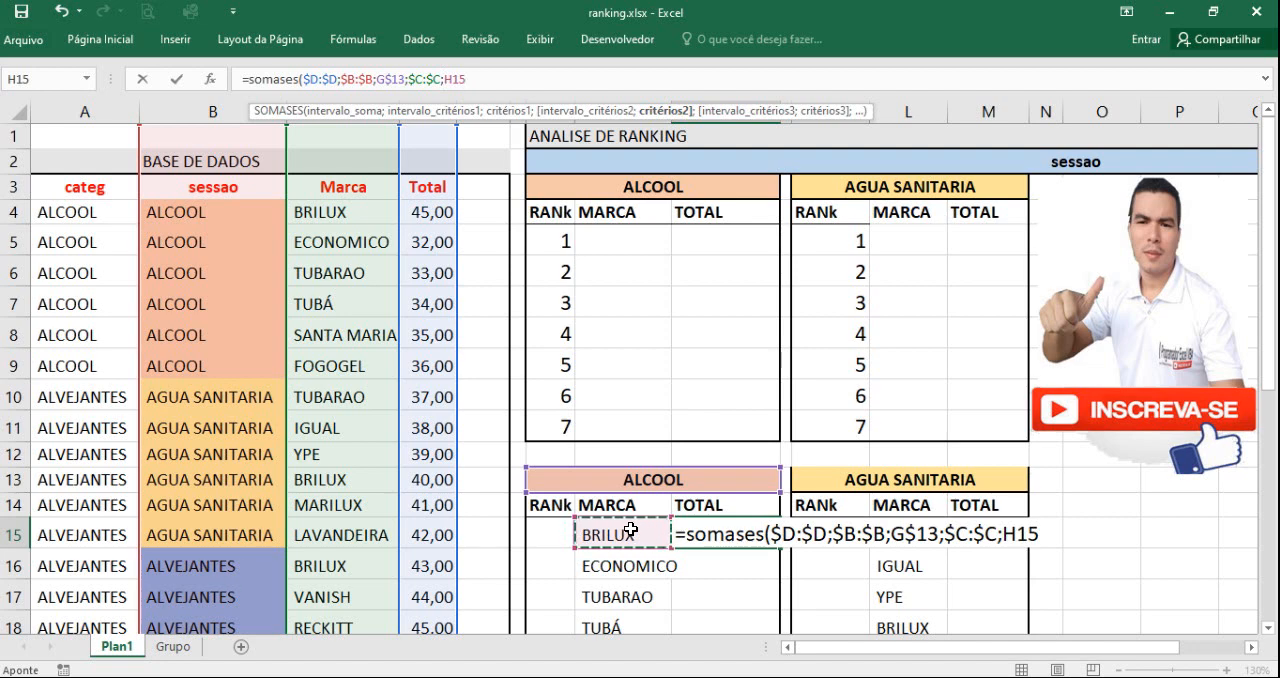
{"action": "type", "text": ")"}
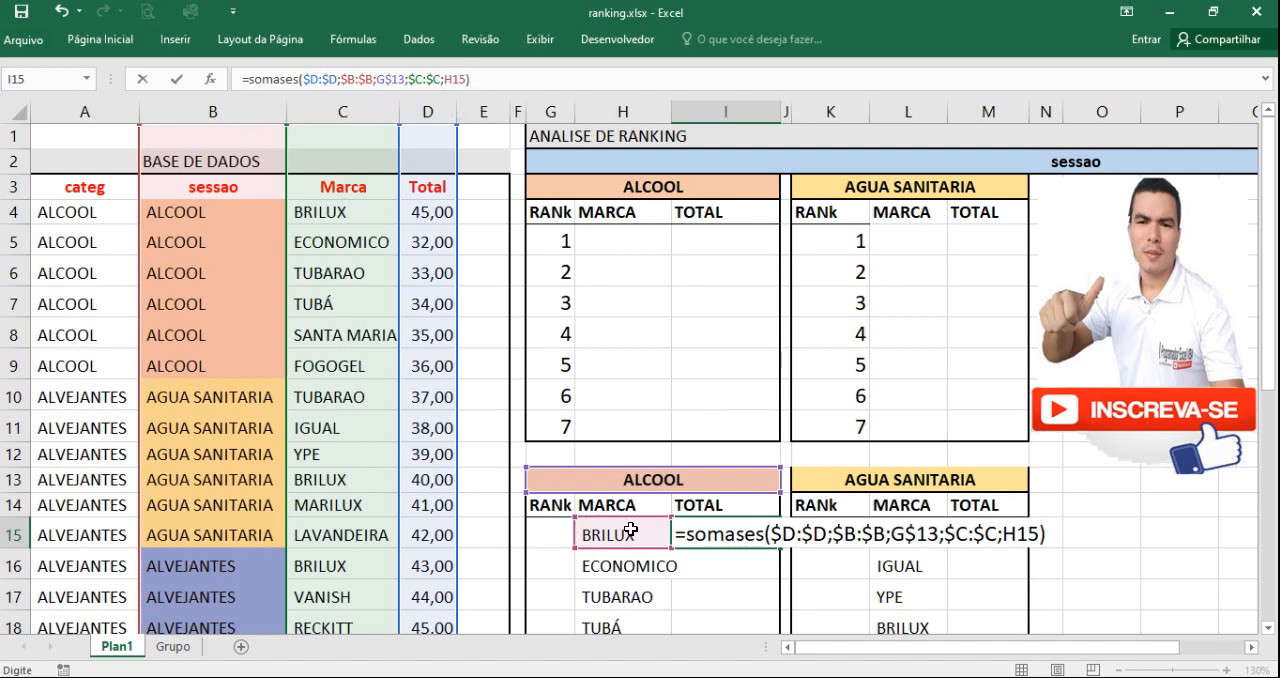
{"action": "key", "text": "Return"}
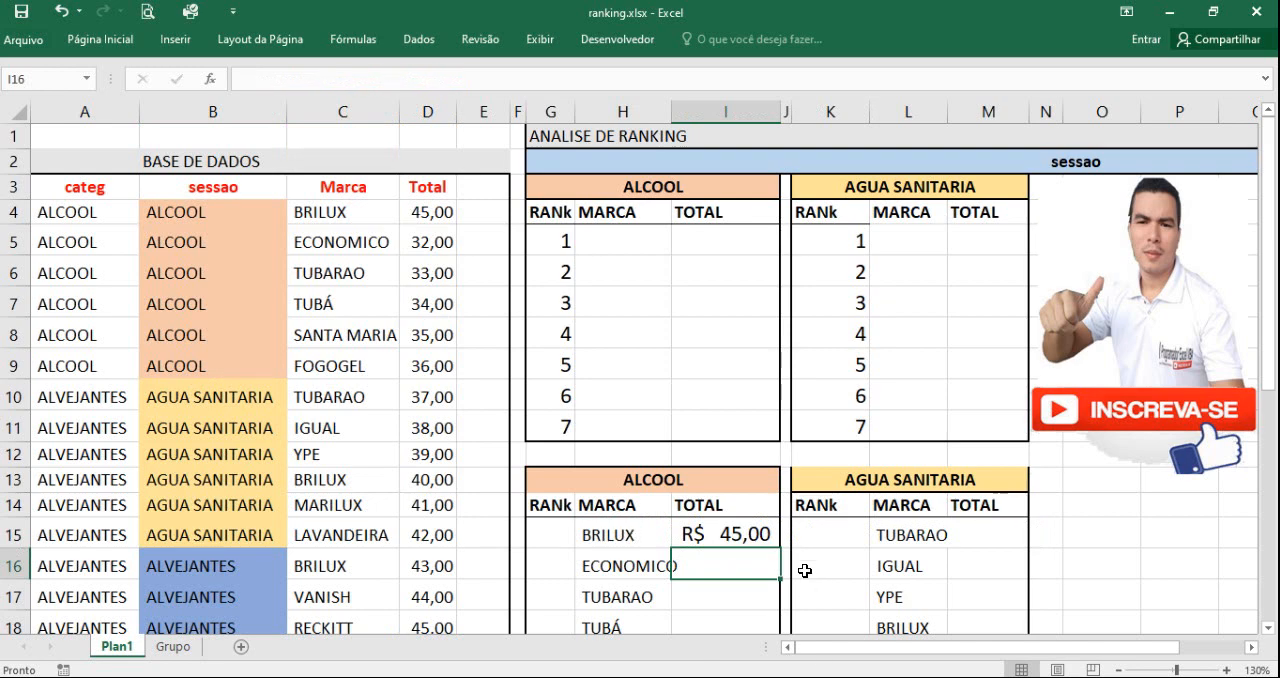
Step: Compare the BRILUX total in I15 with the section, brand and total in the first database row, B4:D4
{"action": "left_click", "coordinate": [732, 536]}
{"action": "left_click", "coordinate": [233, 206]}
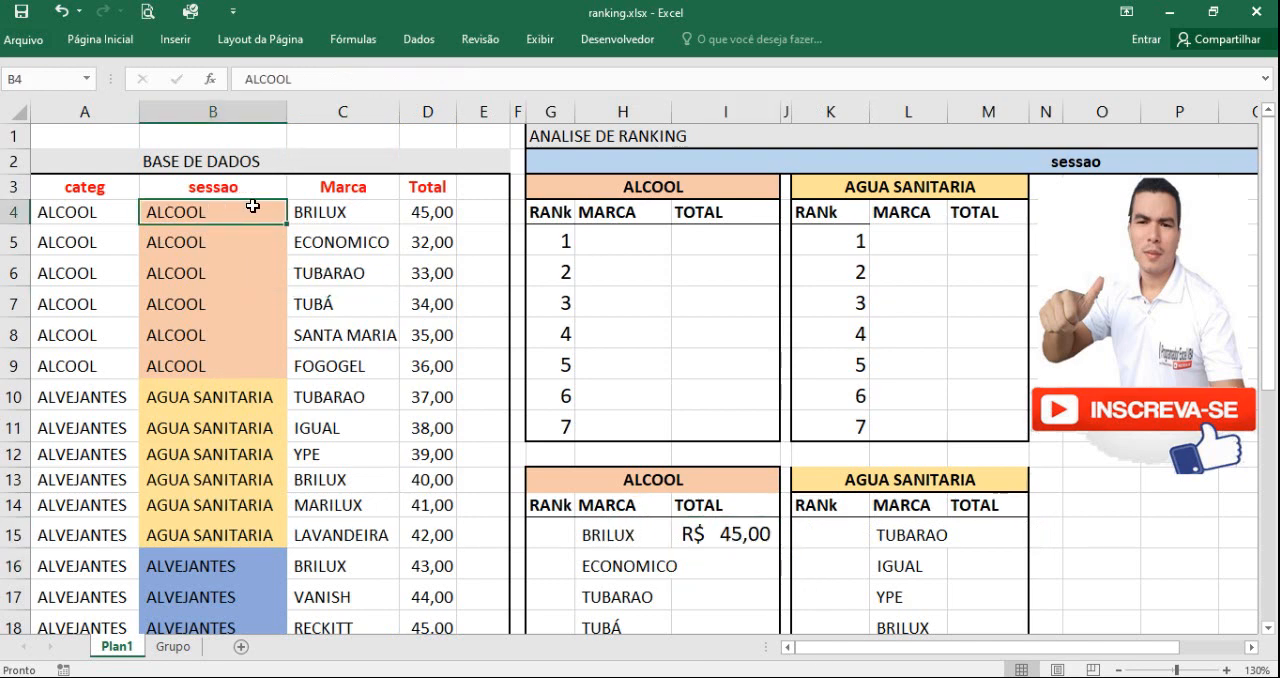
{"action": "left_click", "coordinate": [335, 208]}
{"action": "left_click", "coordinate": [425, 209]}
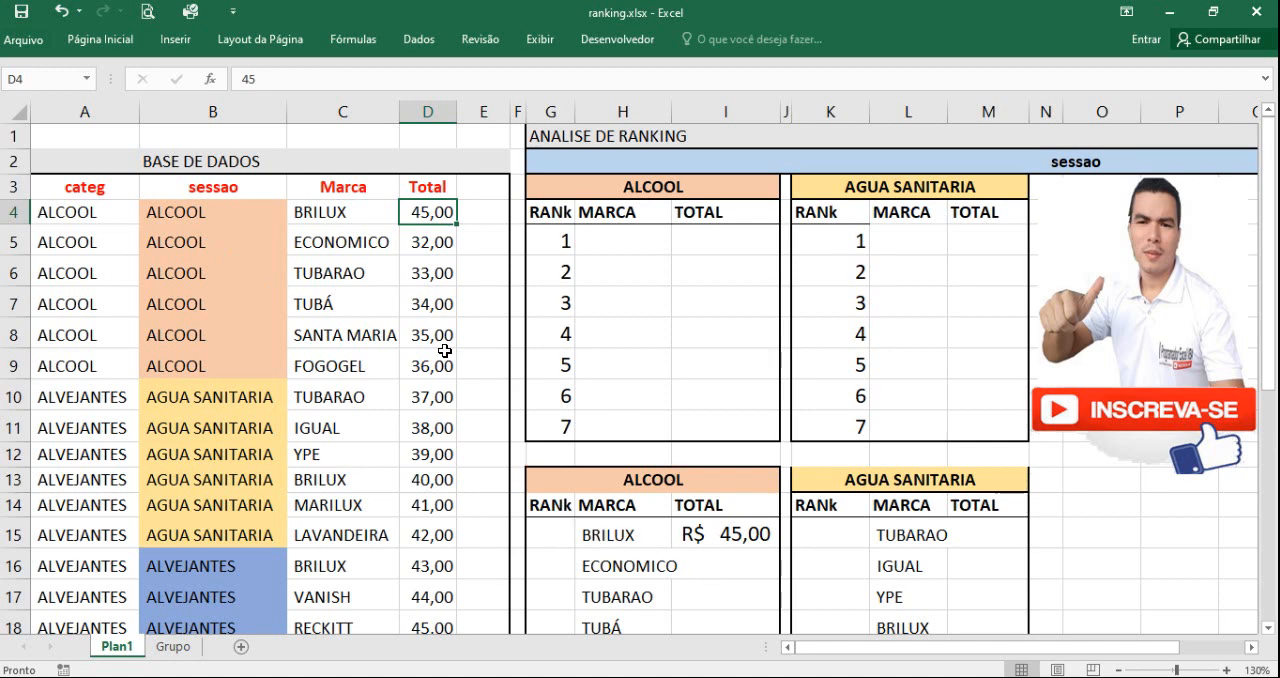
Step: Test the BRILUX sum by copying the brand from C4 over C5, check it against D4:D5, and undo the paste
{"action": "left_click", "coordinate": [330, 214]}
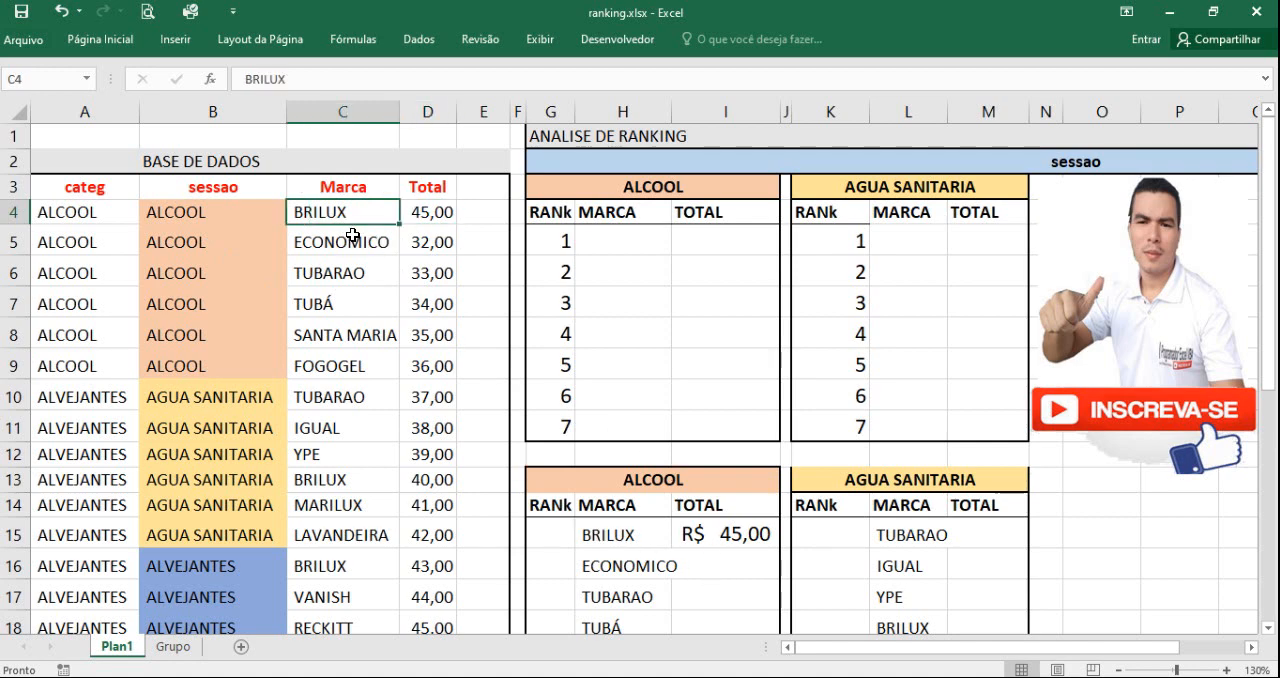
{"action": "key", "text": "ctrl+c"}
{"action": "left_click", "coordinate": [354, 241]}
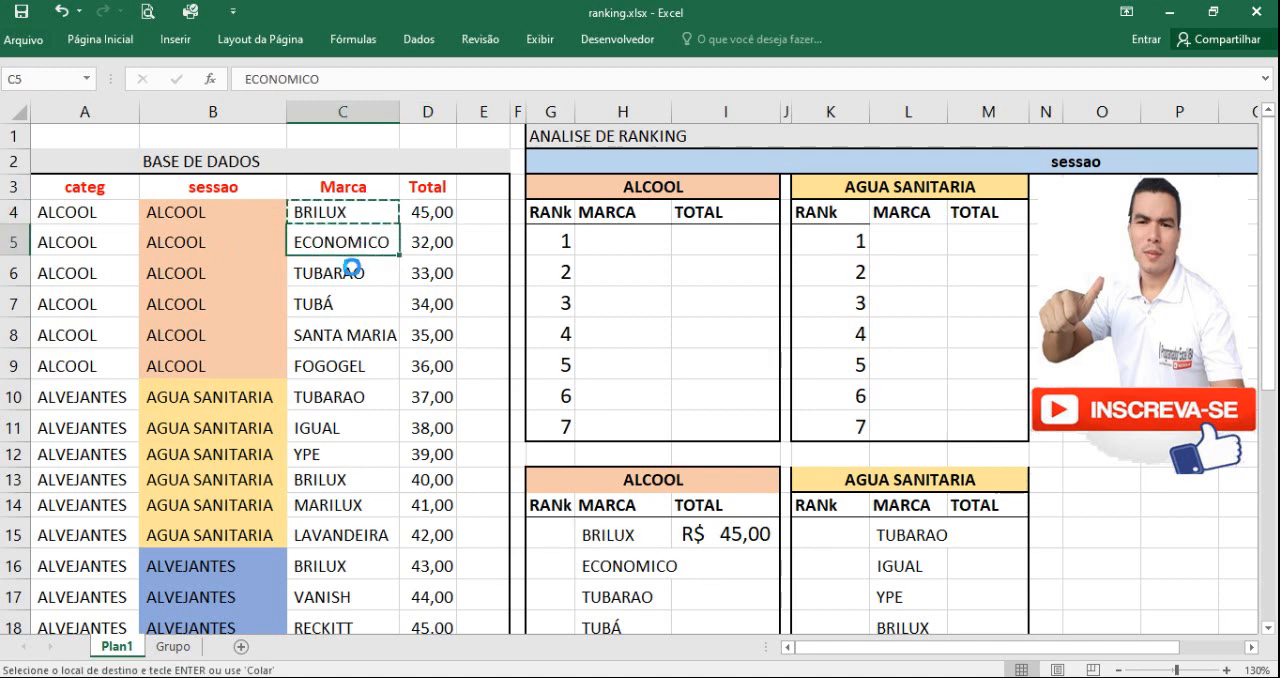
{"action": "key", "text": "ctrl+v"}
{"action": "left_click", "coordinate": [753, 541]}
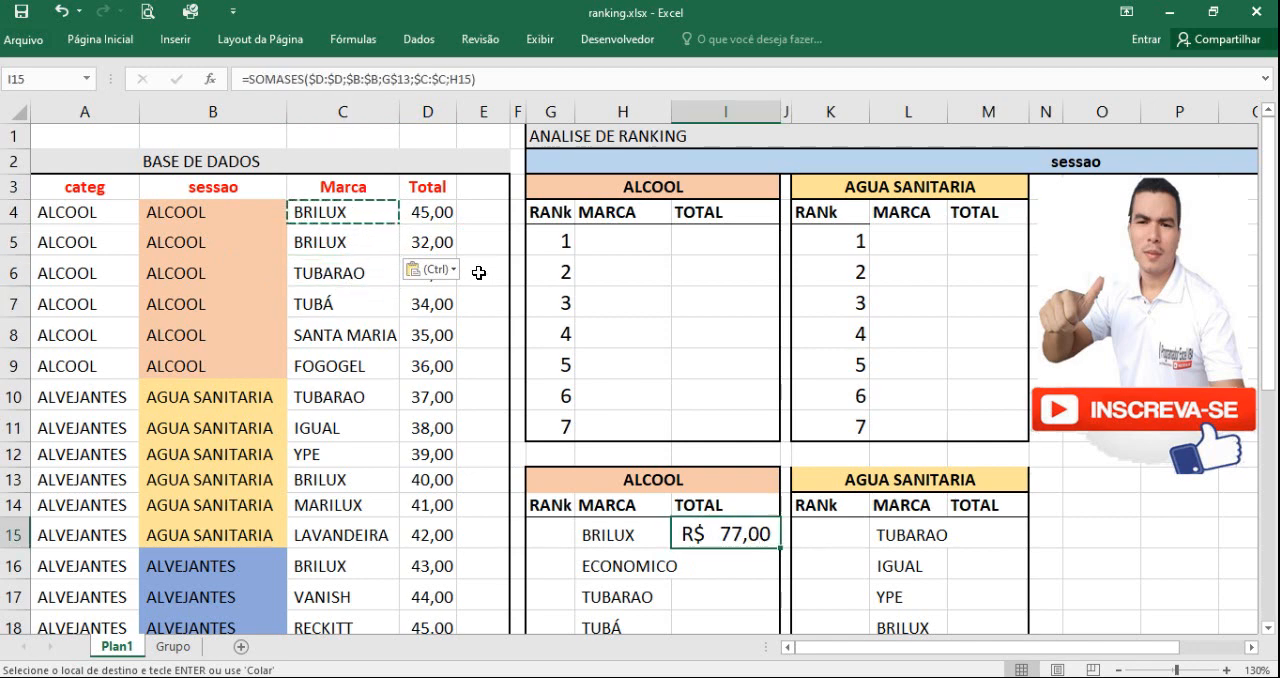
{"action": "left_click_drag", "start_coordinate": [430, 212], "coordinate": [426, 243]}
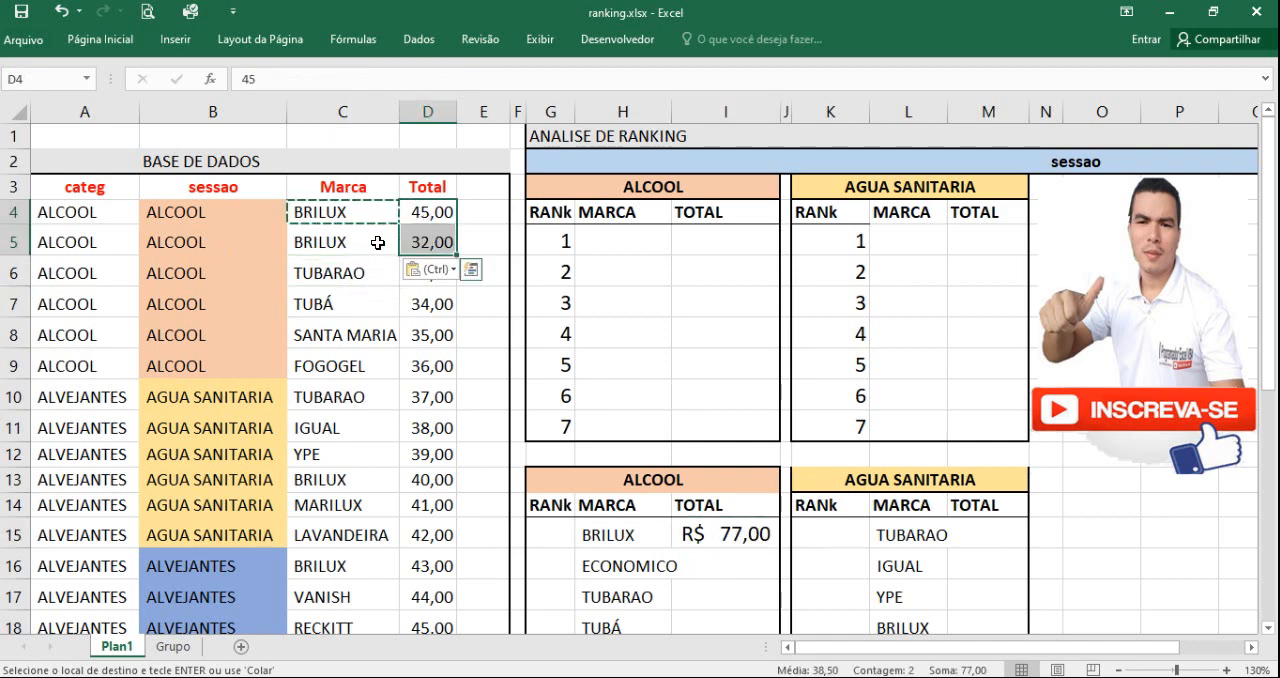
{"action": "key", "text": "ctrl+z"}
{"action": "left_click", "coordinate": [343, 303]}
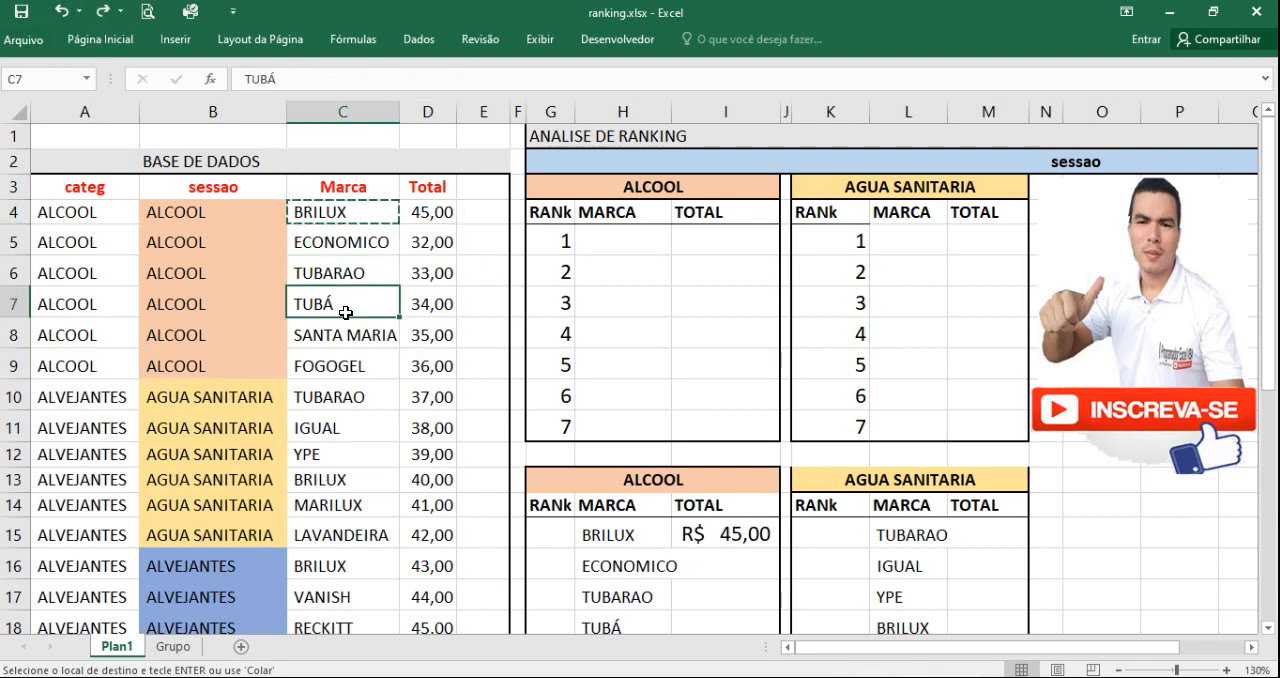
Step: Fill the SOMASES formula from I15 down to I20 for the remaining ALCOOL brands
{"action": "left_click", "coordinate": [724, 533]}
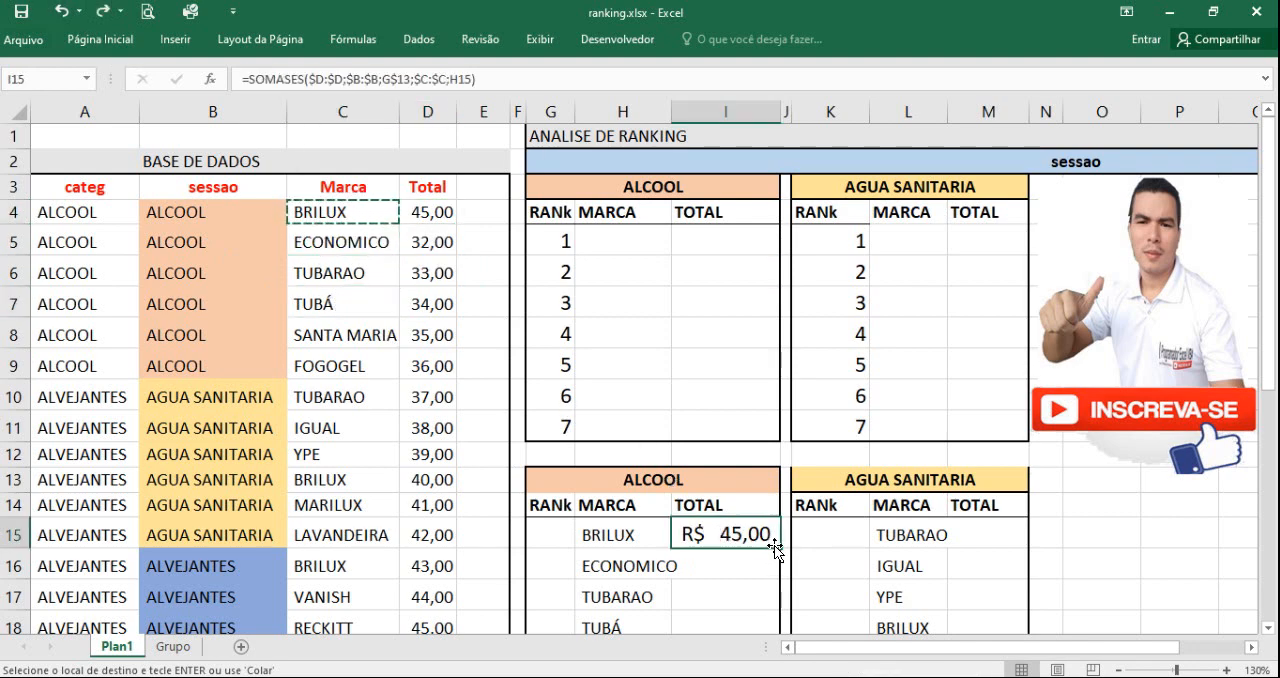
{"action": "scroll", "coordinate": [773, 540], "scroll_direction": "down", "scroll_amount": 1}
{"action": "scroll", "coordinate": [773, 540], "scroll_direction": "down", "scroll_amount": 1}
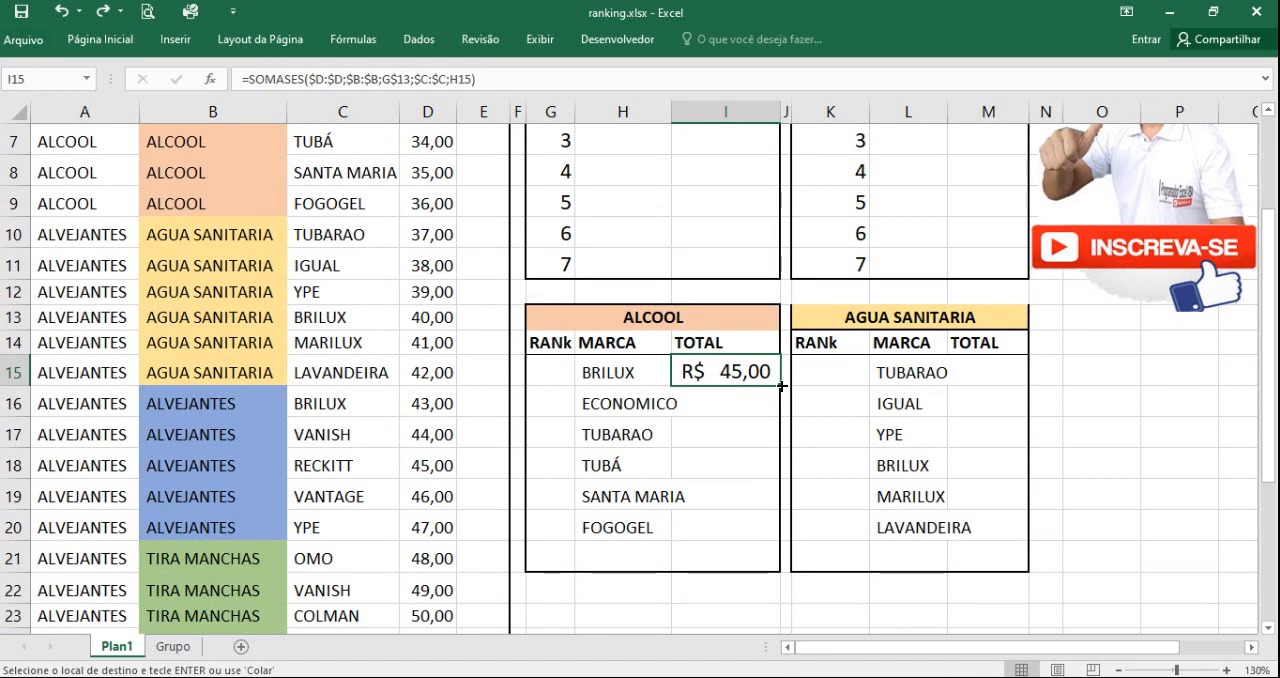
{"action": "double_click", "coordinate": [781, 385]}
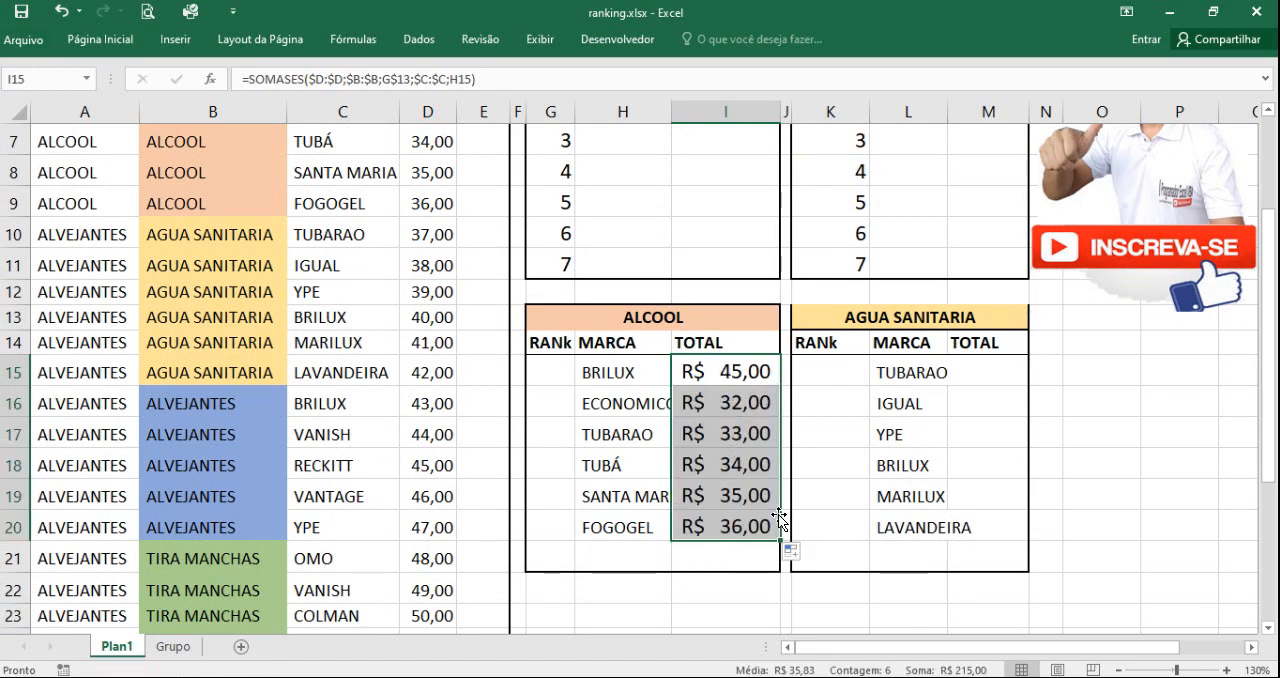
{"action": "left_click", "coordinate": [724, 566]}
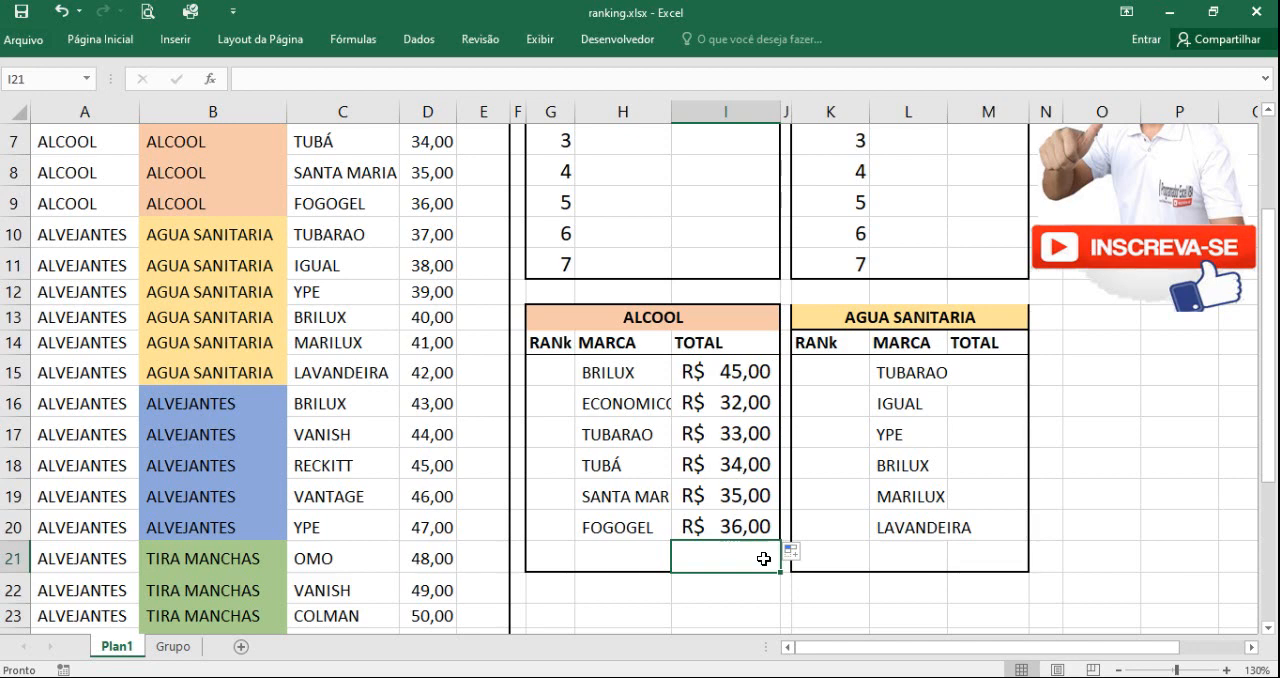
Step: Start an ORDEM formula in G15 with the BRILUX total in I15 as the number to rank
{"action": "left_click", "coordinate": [551, 371]}
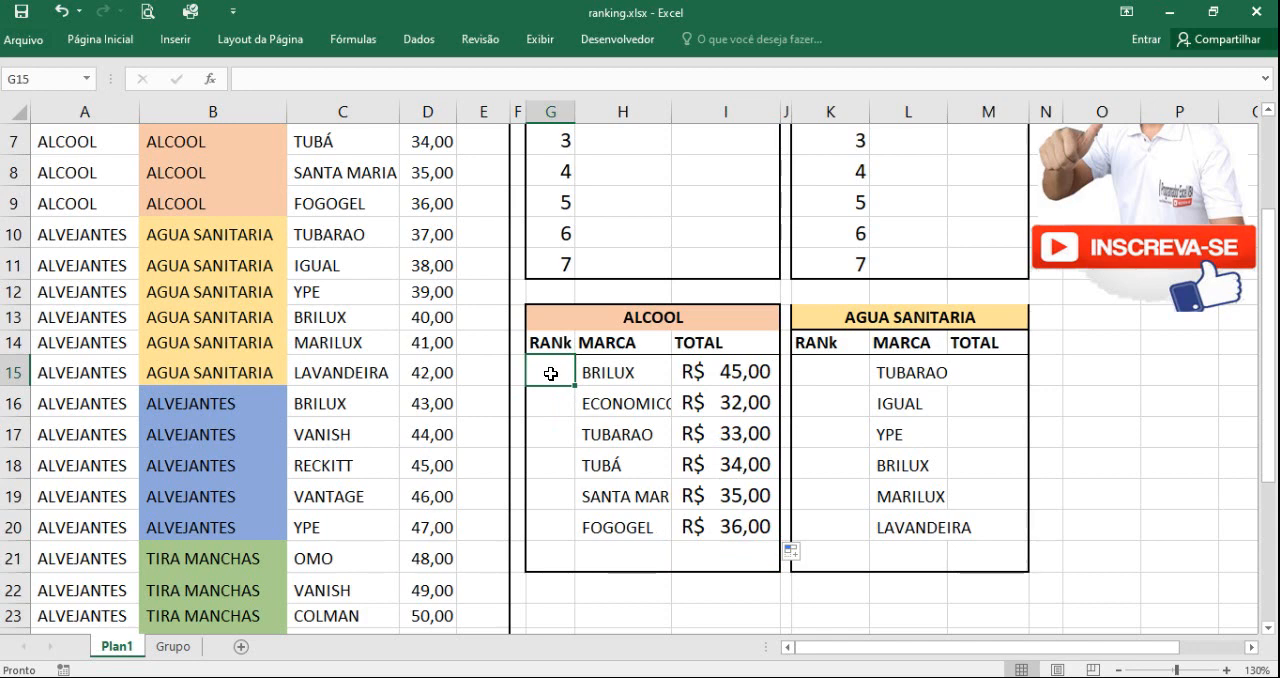
{"action": "type", "text": "=or"}
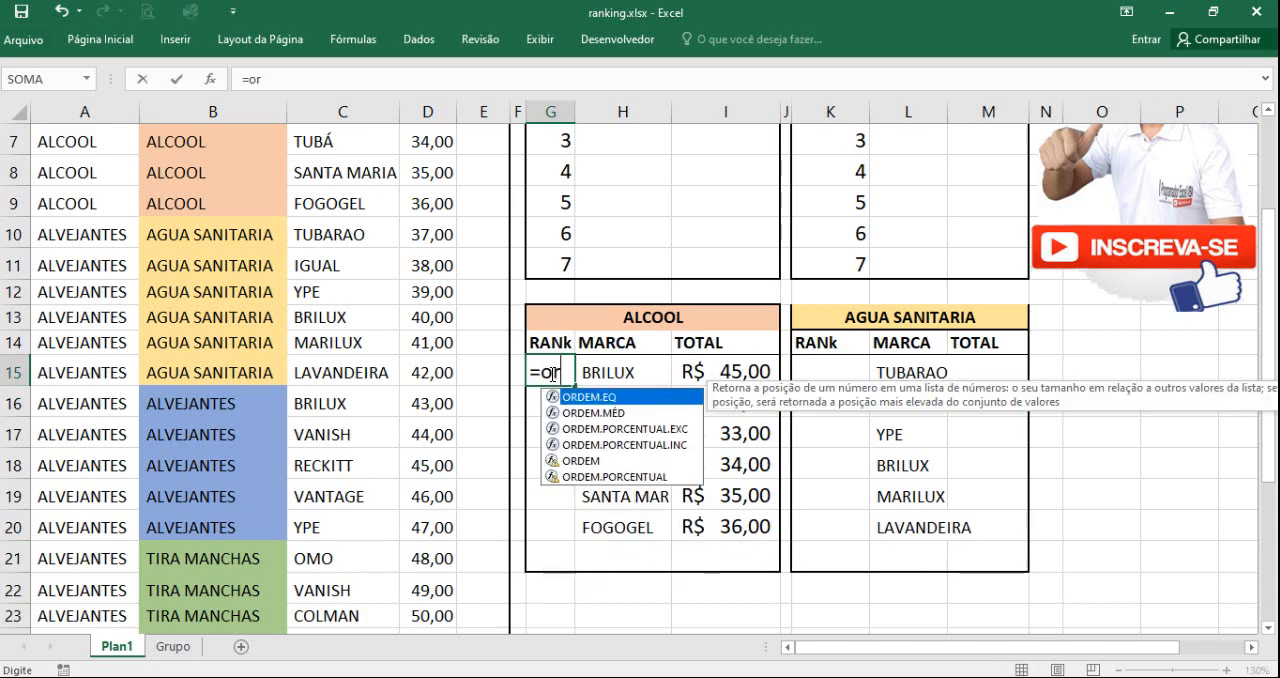
{"action": "key", "text": "Down"}
{"action": "key", "text": "Down"}
{"action": "key", "text": "Down"}
{"action": "key", "text": "Down"}
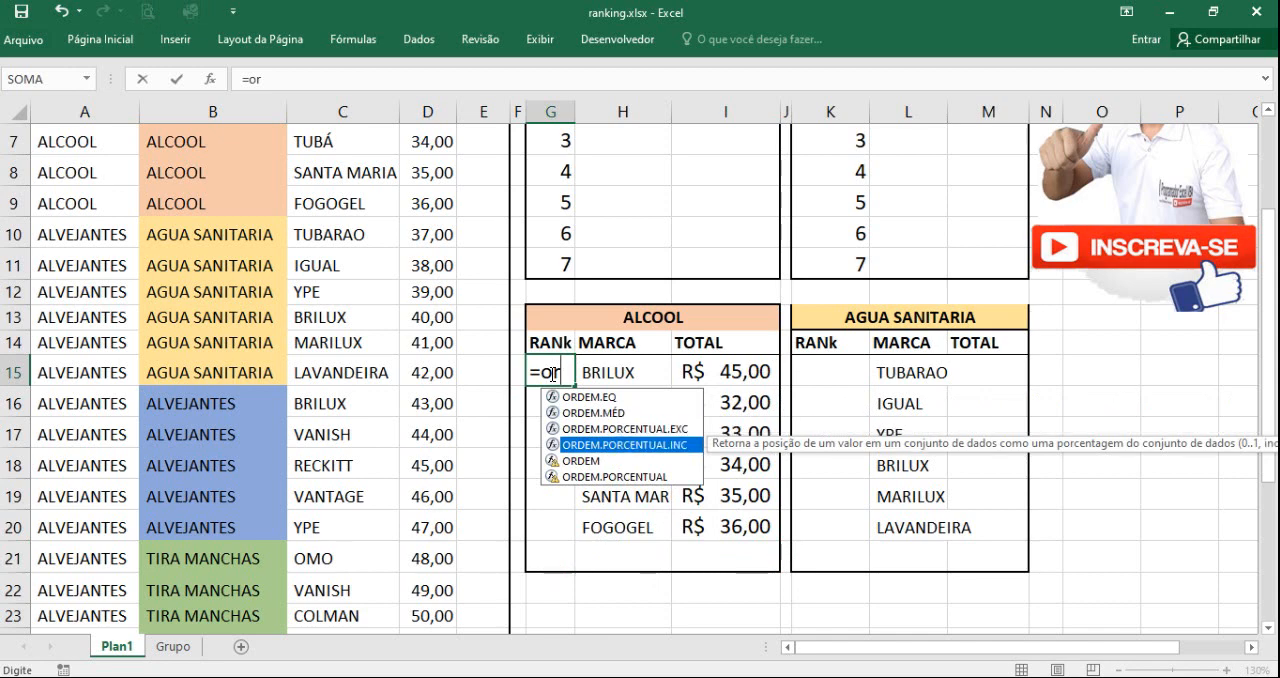
{"action": "key", "text": "Tab"}
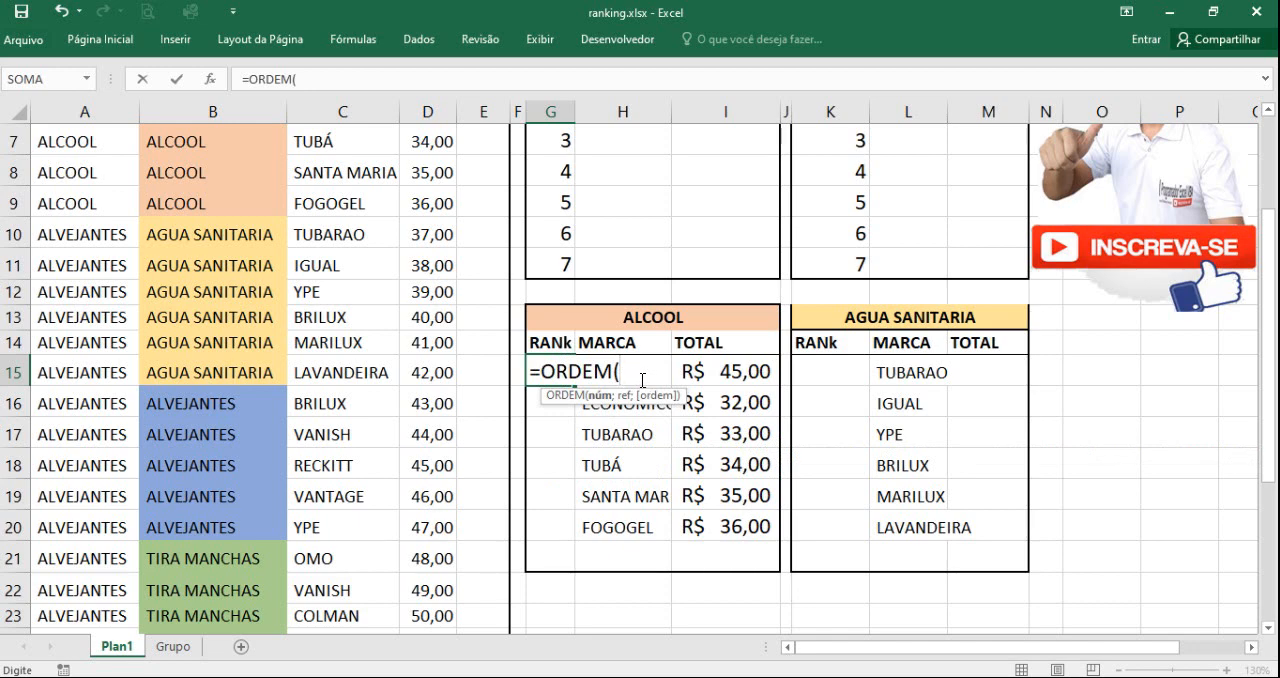
{"action": "left_click", "coordinate": [703, 376]}
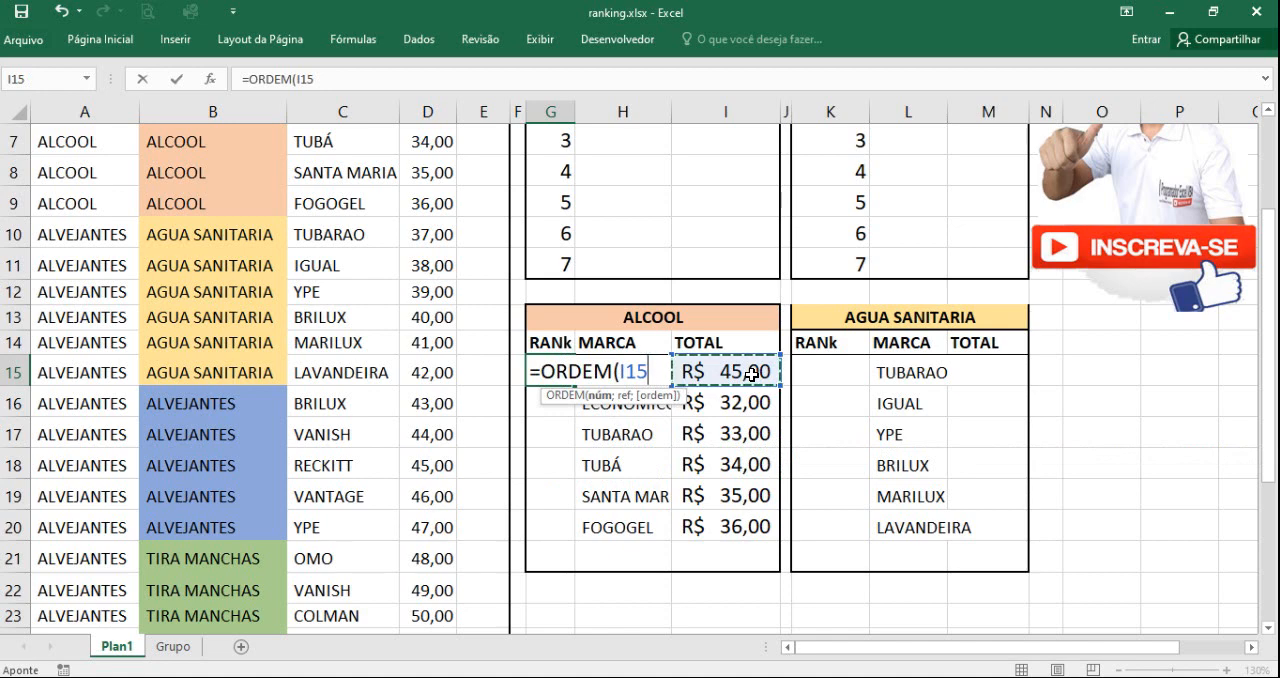
{"action": "type", "text": ";"}
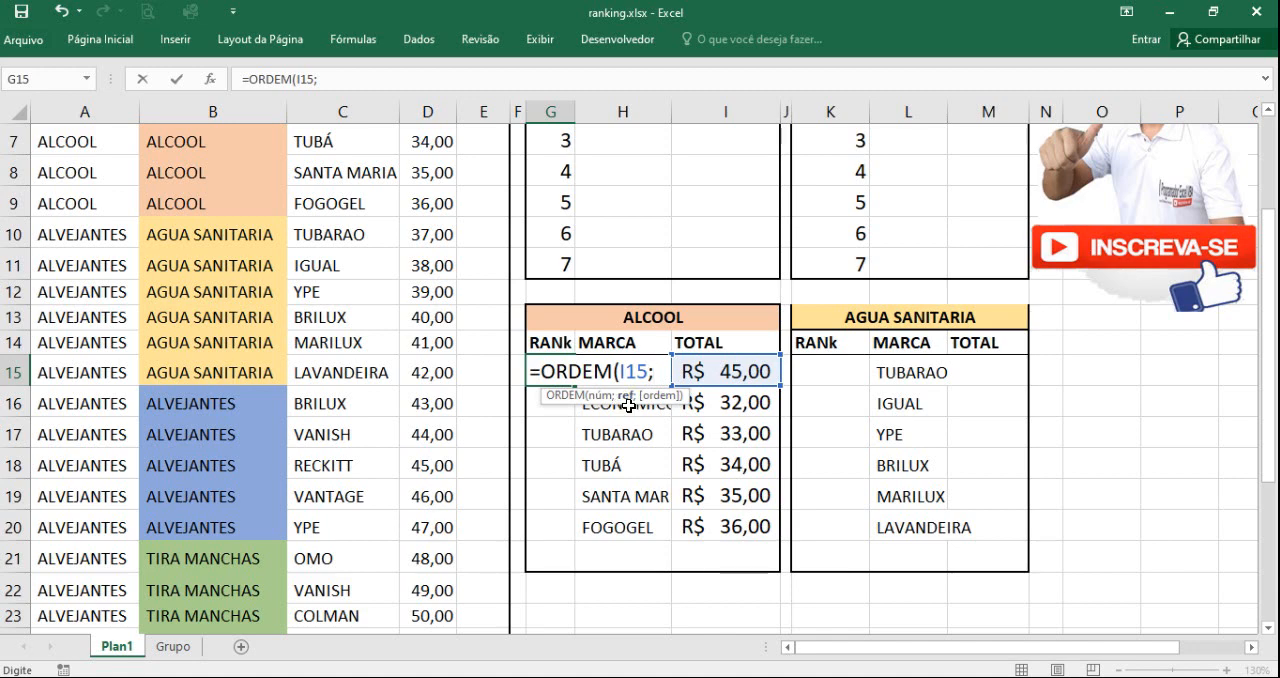
Step: Complete the G15 formula with the ALCOOL totals as the absolute reference range $I$15:$I$20
{"action": "left_click_drag", "start_coordinate": [735, 371], "coordinate": [735, 530]}
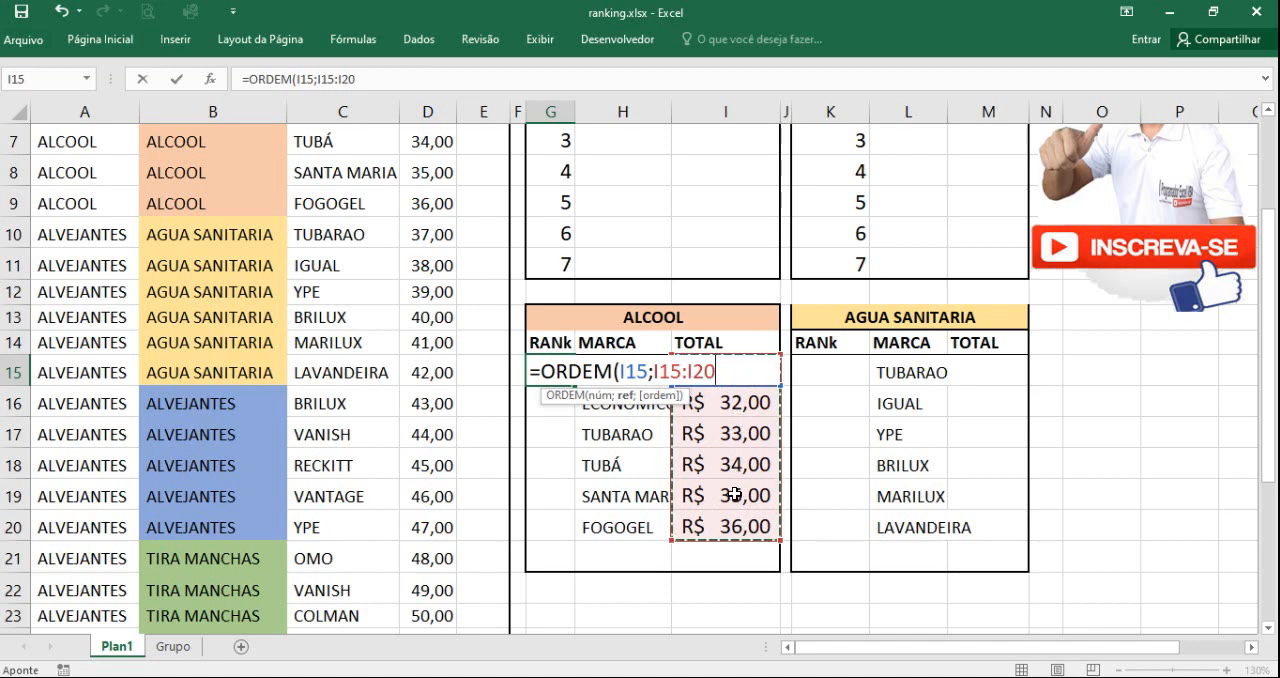
{"action": "left_click_drag", "start_coordinate": [655, 371], "coordinate": [715, 373]}
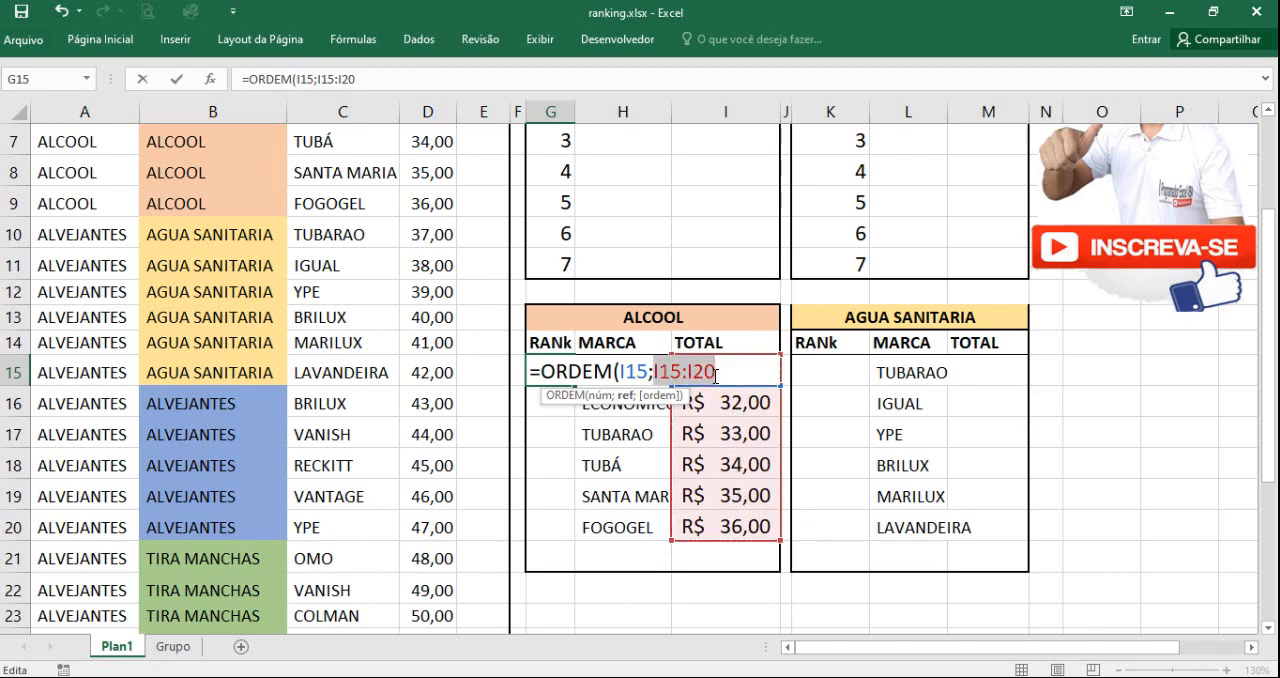
{"action": "key", "text": "F4"}
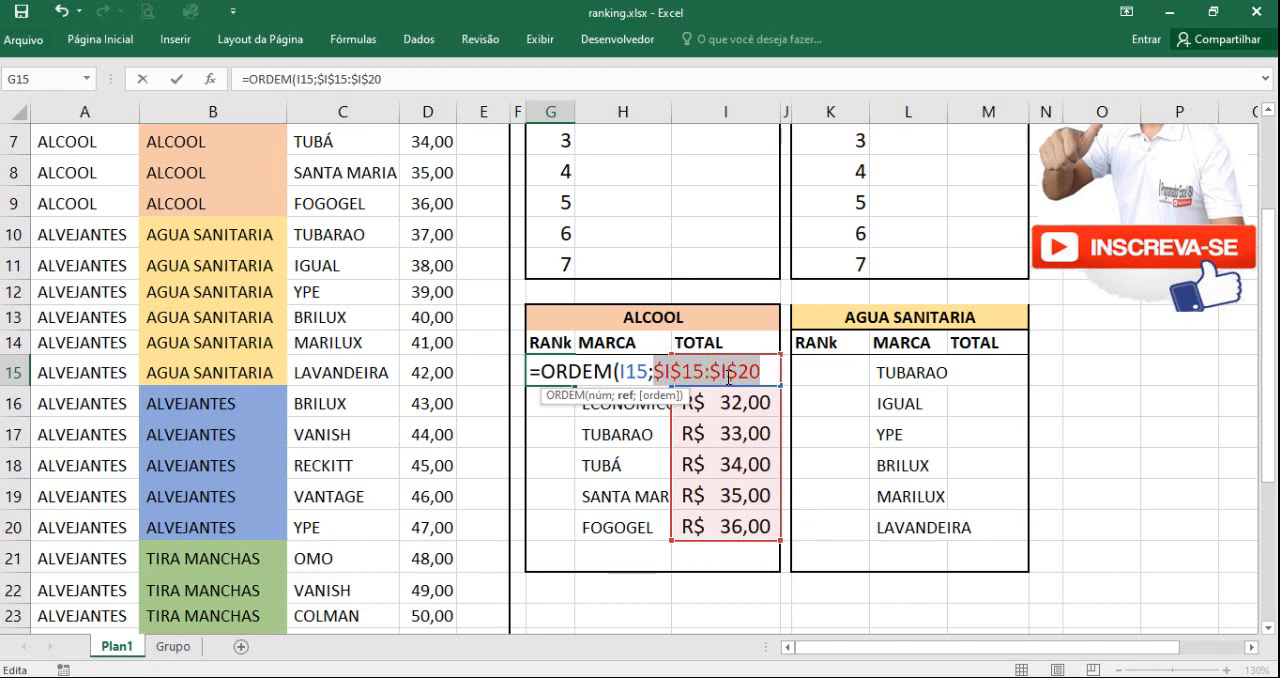
{"action": "key", "text": "Return"}
{"action": "left_click", "coordinate": [568, 370]}
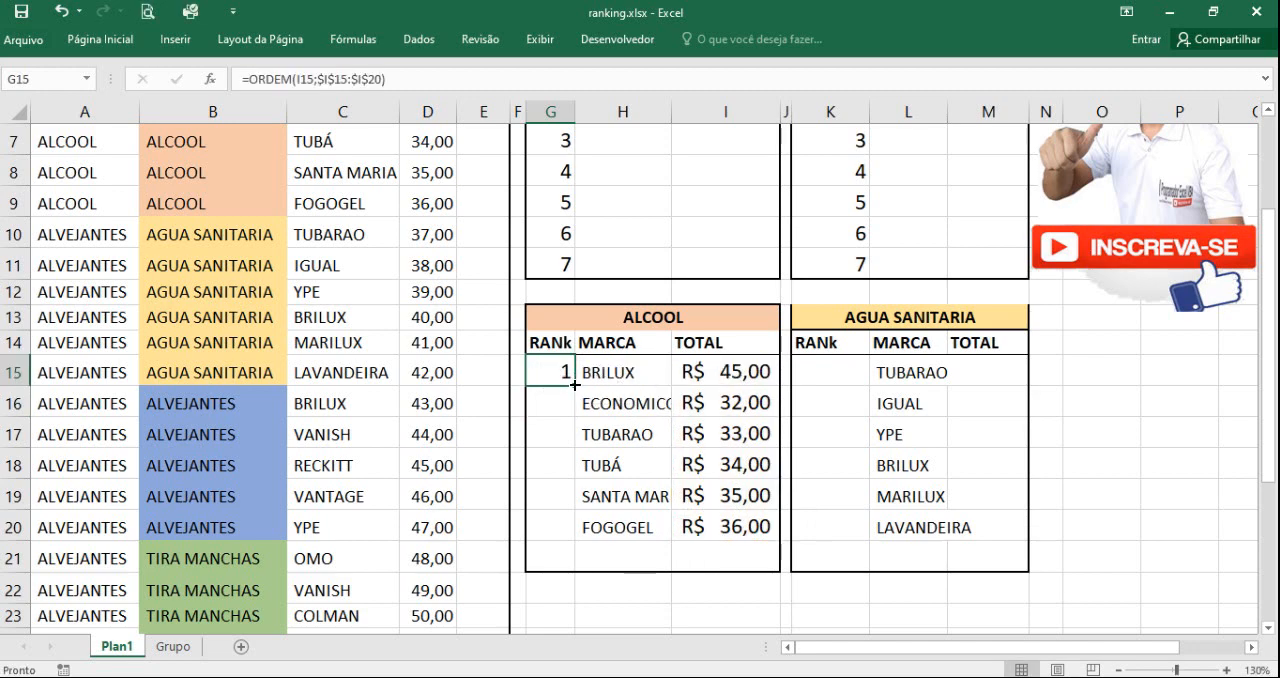
Step: Test the BRILUX rank by overwriting the TUBÁ total in I18 with 88 and checking G15
{"action": "left_click", "coordinate": [745, 372]}
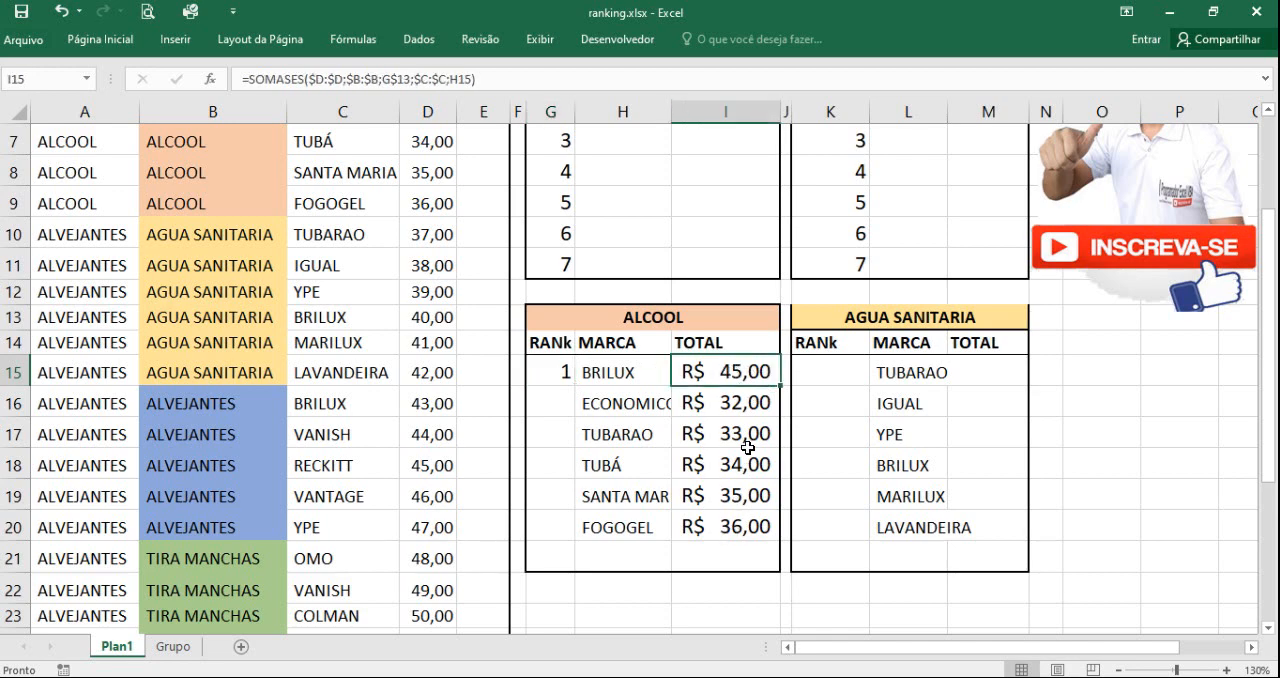
{"action": "left_click", "coordinate": [746, 403]}
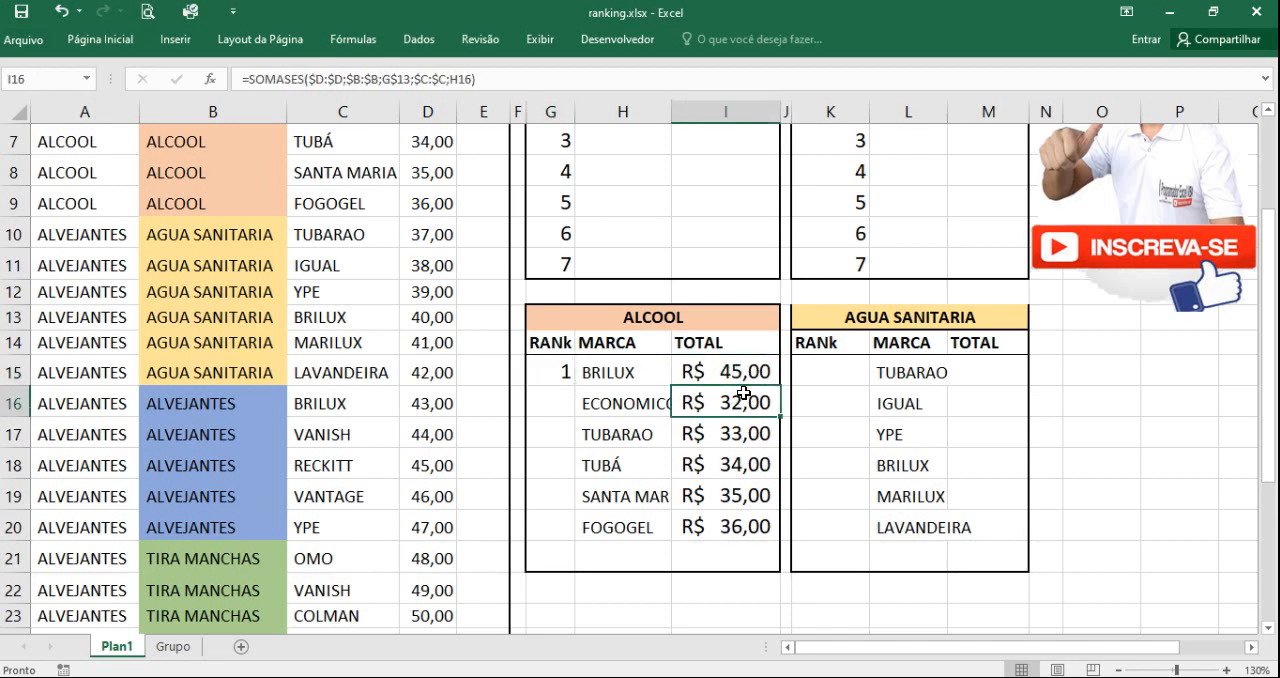
{"action": "left_click", "coordinate": [750, 465]}
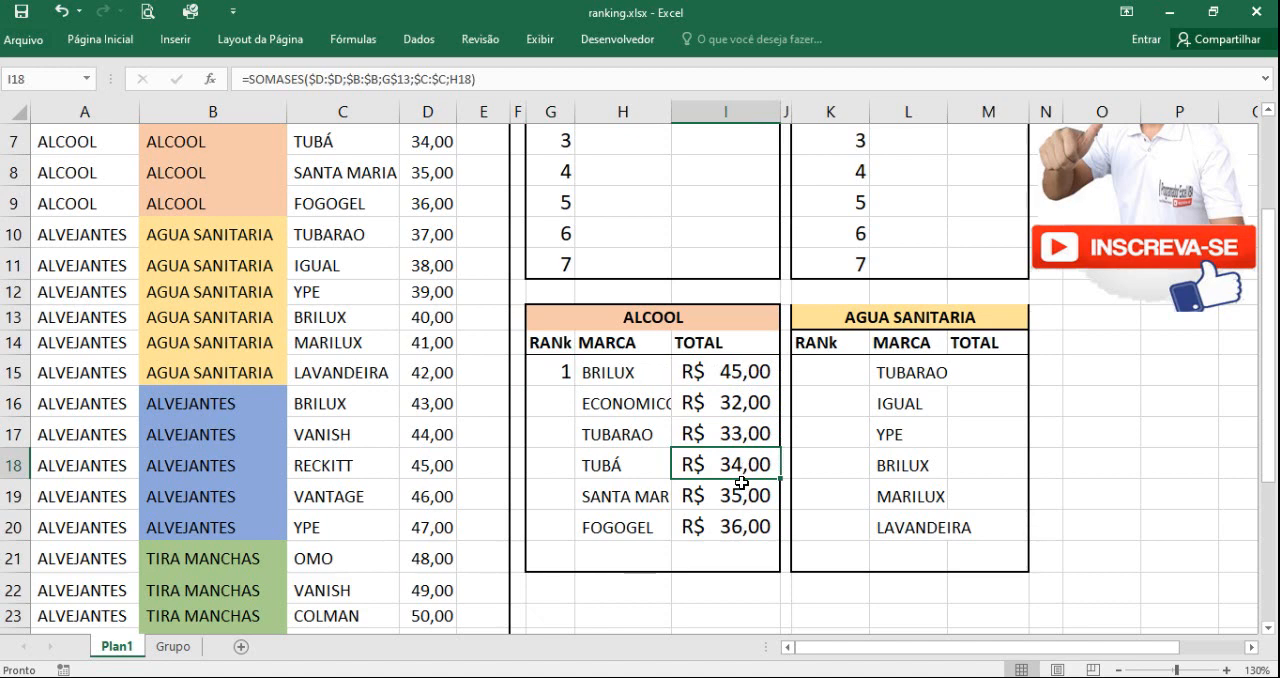
{"action": "type", "text": "88"}
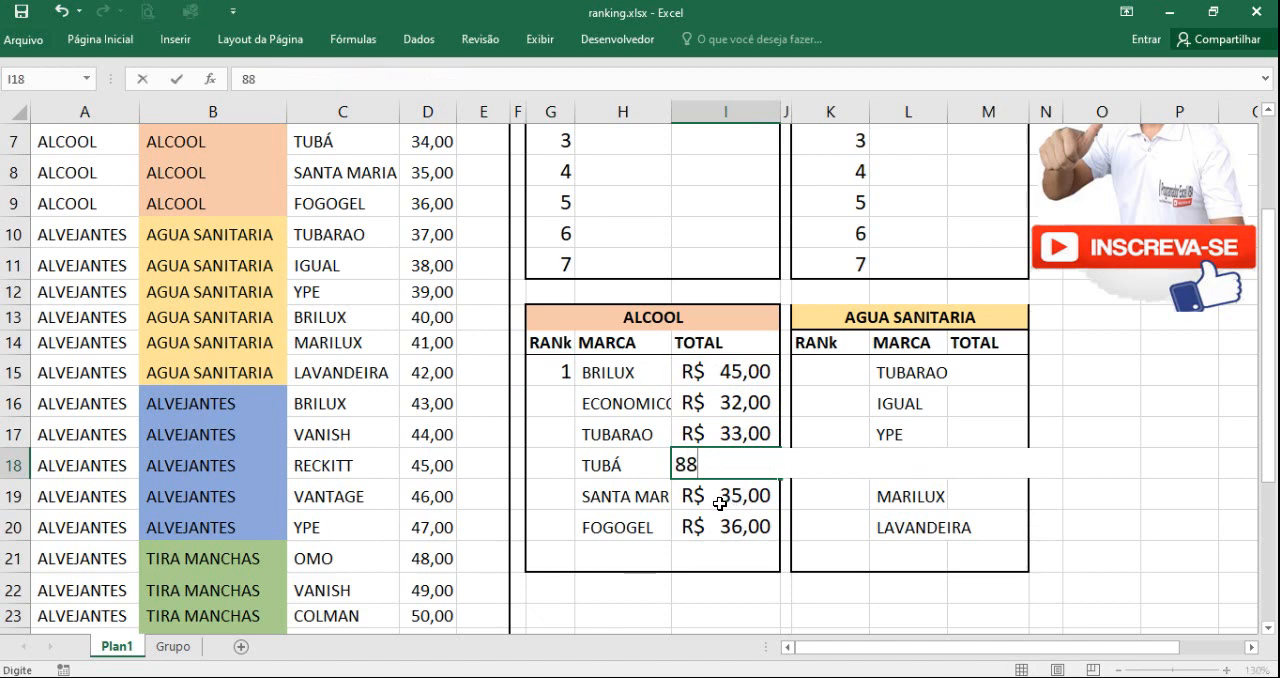
{"action": "key", "text": "Return"}
{"action": "left_click", "coordinate": [565, 376]}
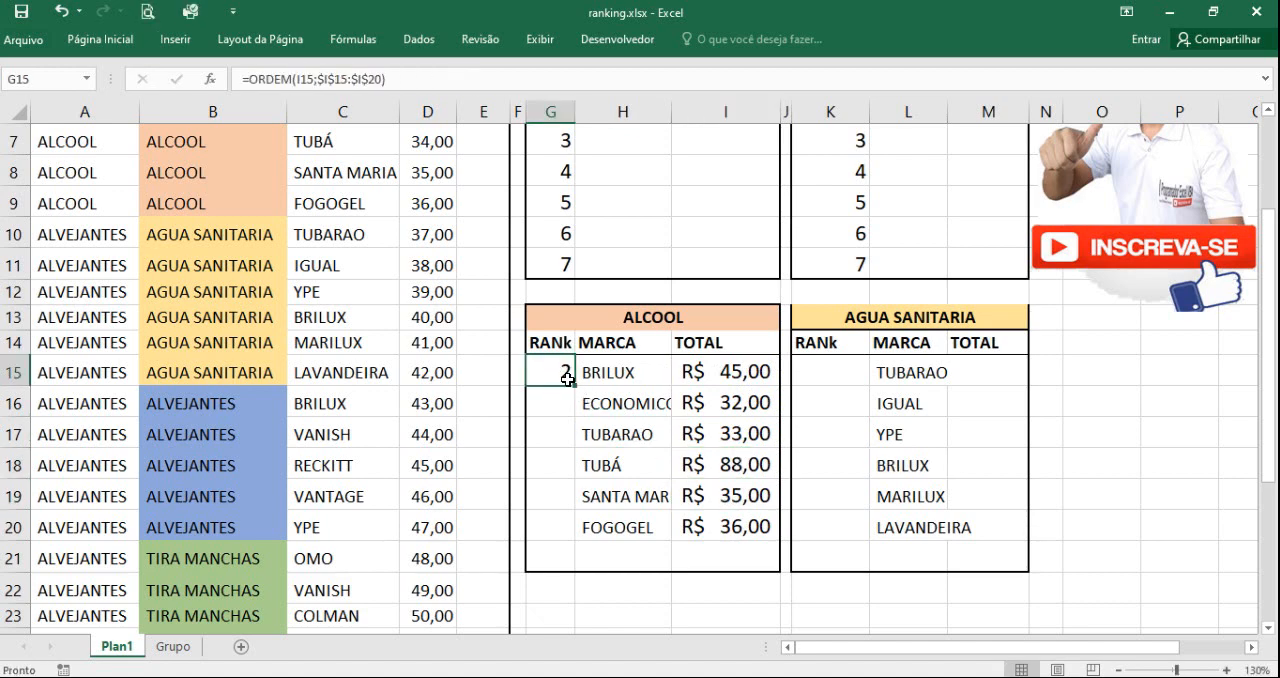
Step: Test the rank again with 58 as the ECONOMICO total in I16, and restore the totals by refilling the SOMASES formula from I15 to I20
{"action": "left_click", "coordinate": [748, 381]}
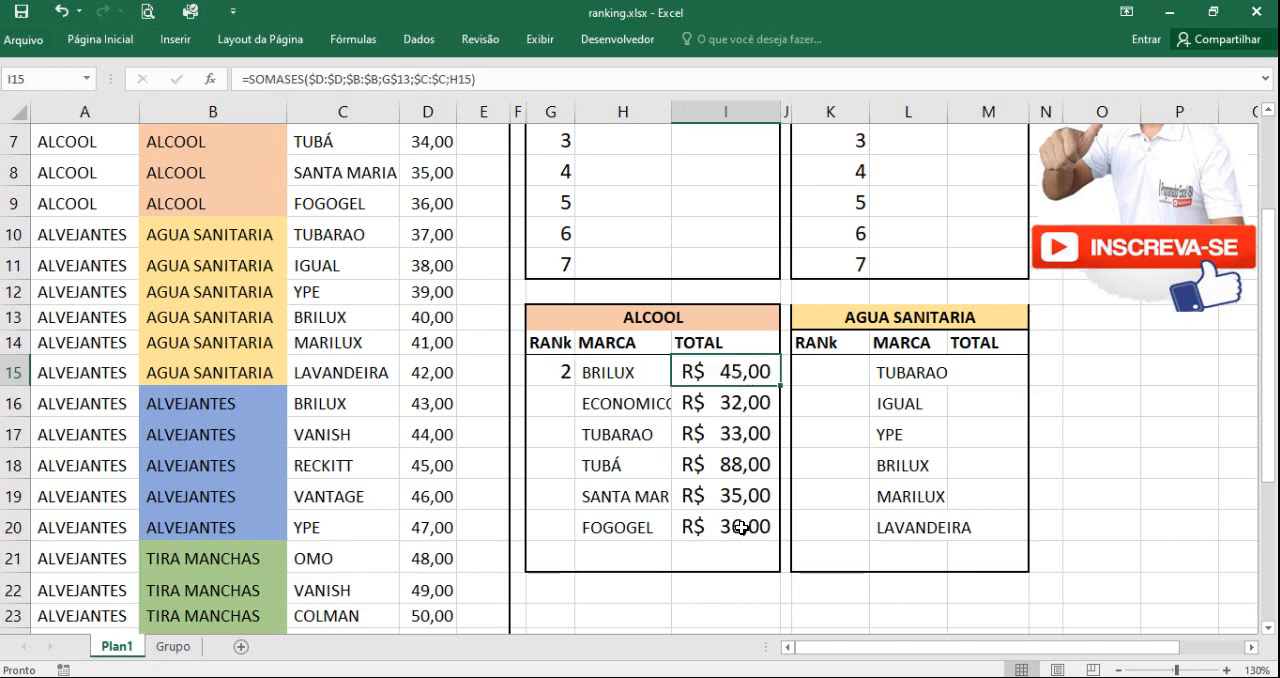
{"action": "left_click", "coordinate": [739, 460]}
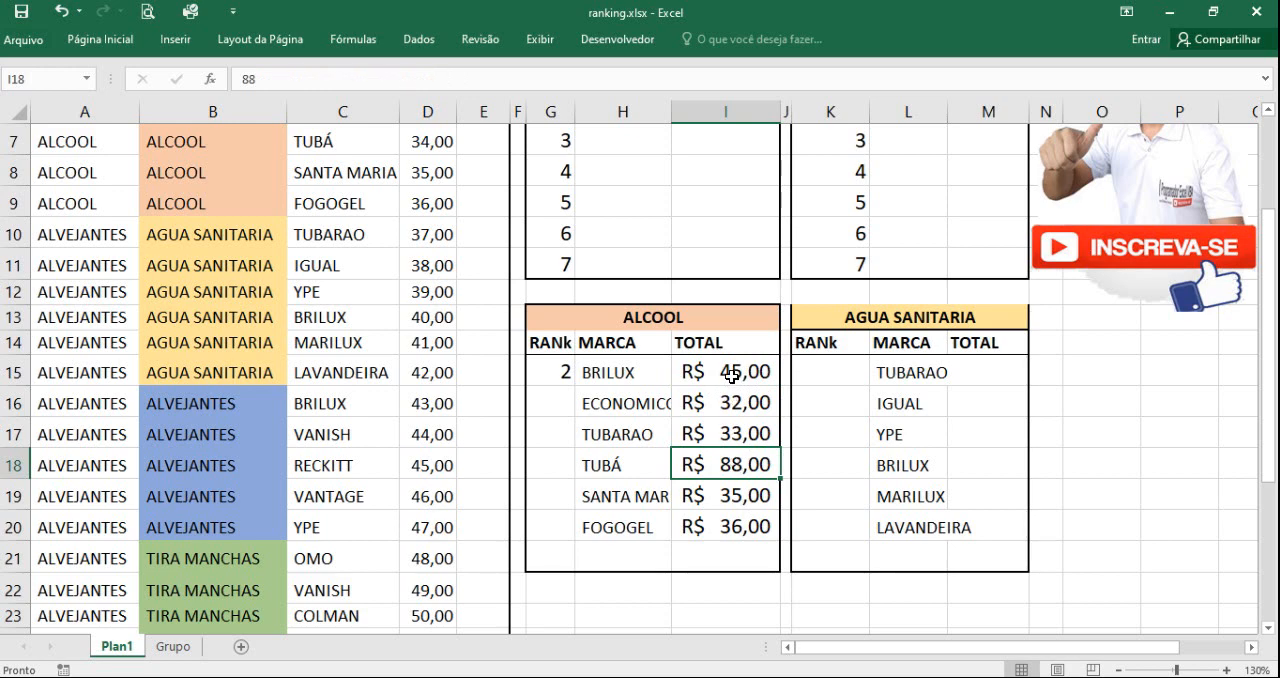
{"action": "left_click", "coordinate": [740, 403]}
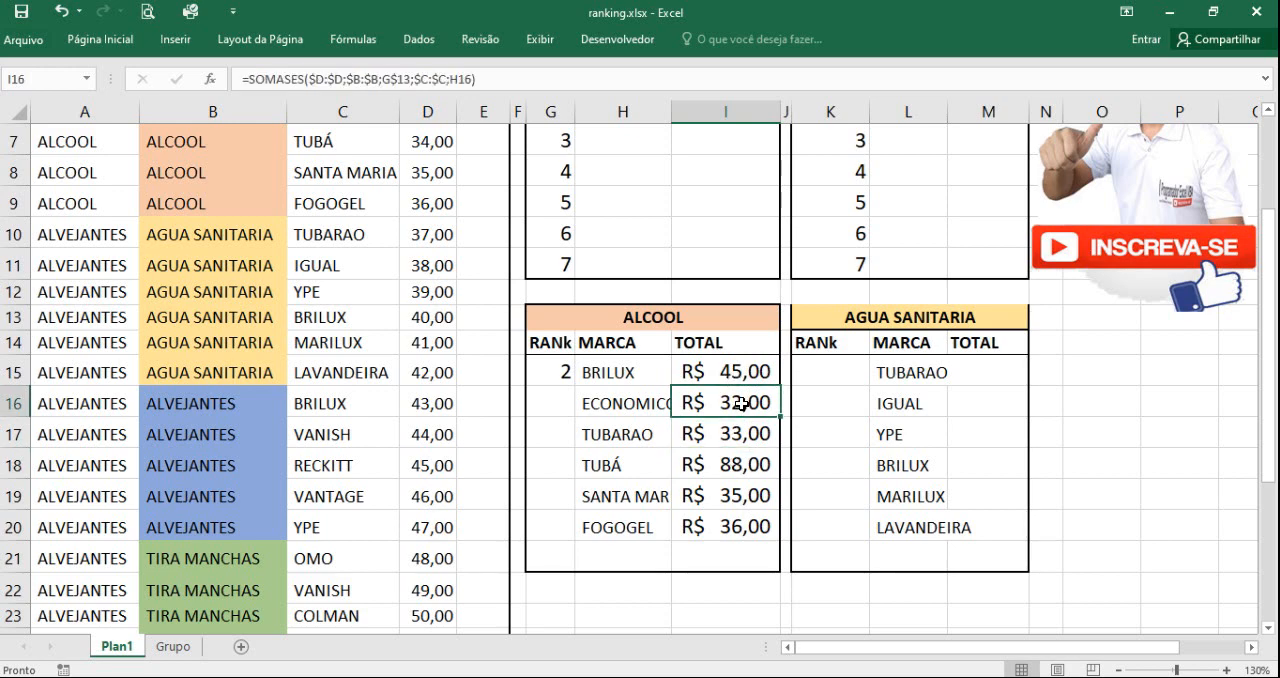
{"action": "type", "text": "58"}
{"action": "left_click", "coordinate": [737, 466]}
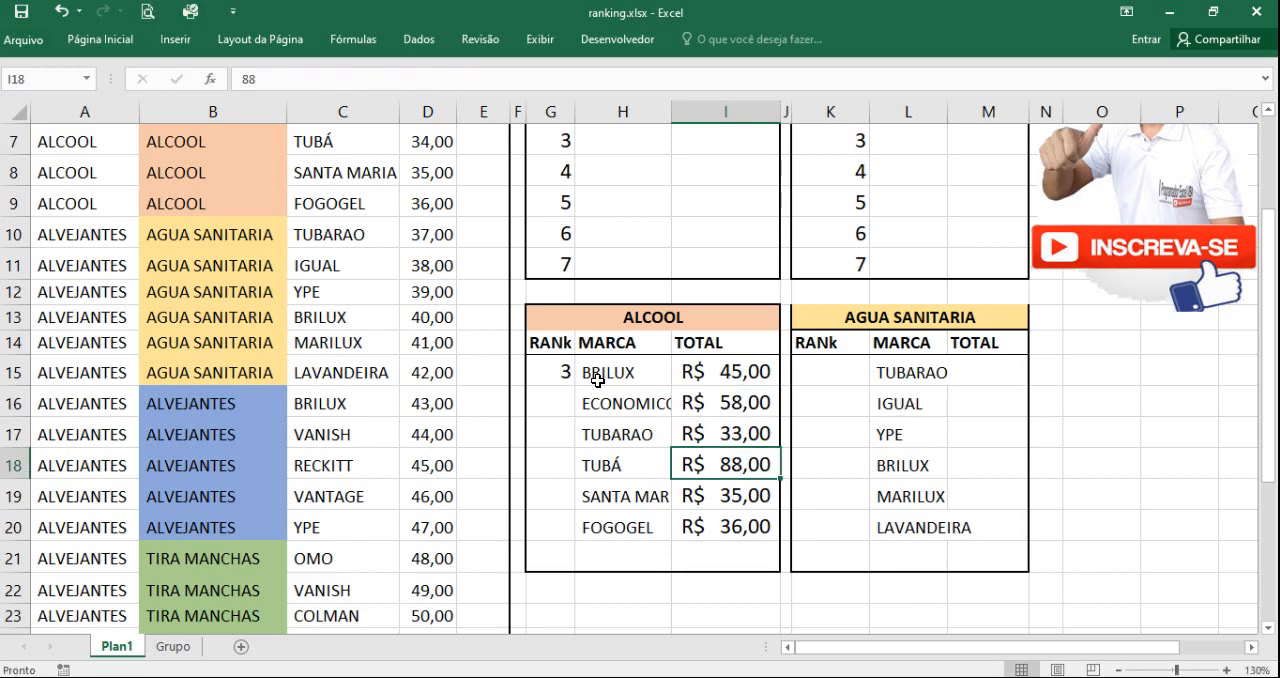
{"action": "left_click", "coordinate": [568, 373]}
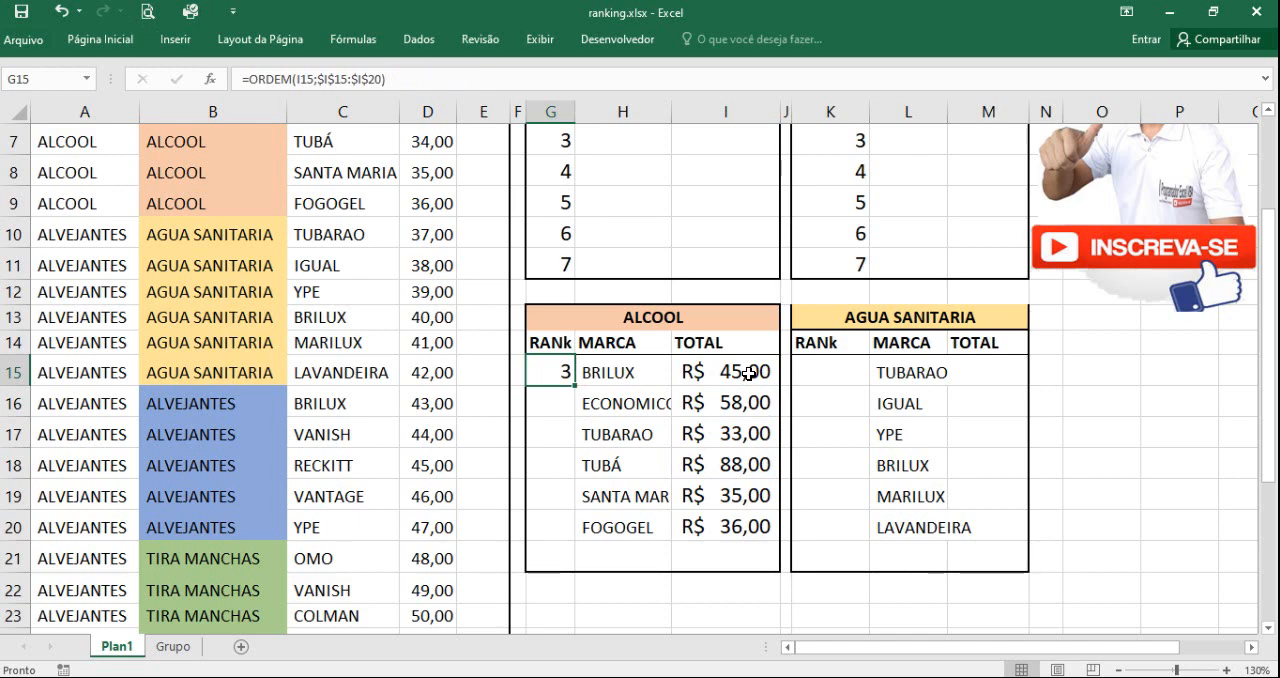
{"action": "left_click", "coordinate": [749, 373]}
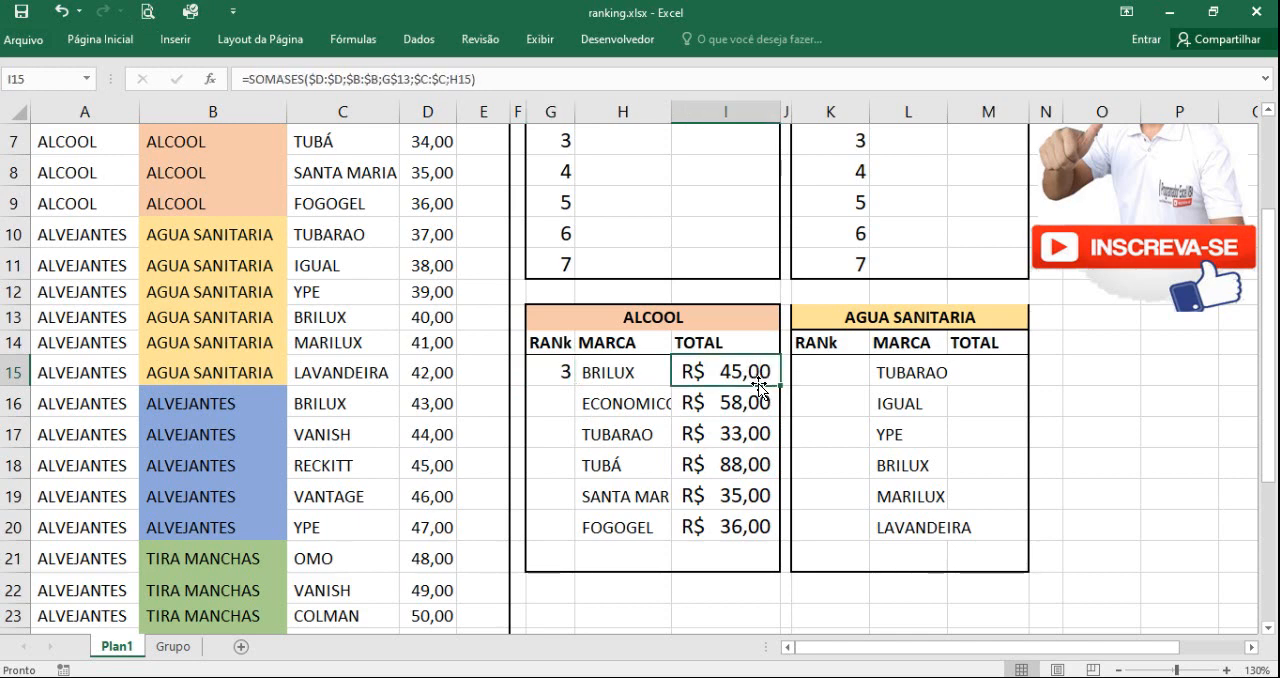
{"action": "double_click", "coordinate": [779, 385]}
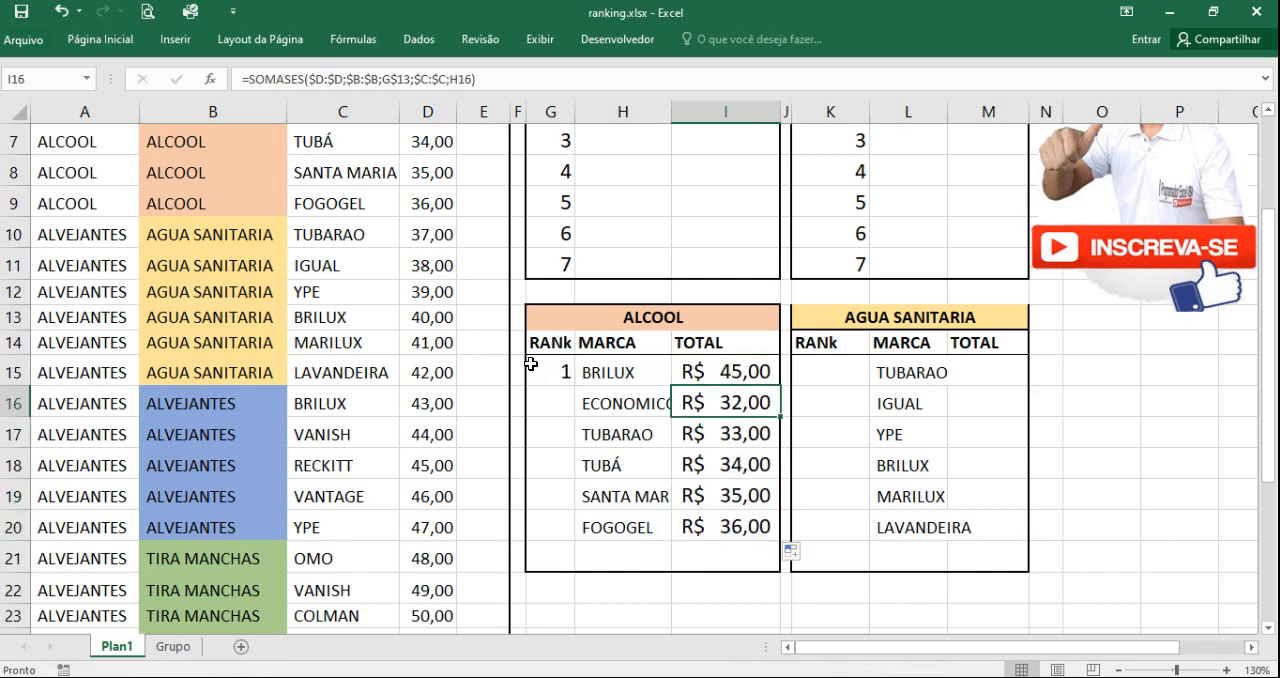
Step: Fill the ORDEM formula from G15 down to G20 and compare the BRILUX and FOGOGEL ranks with their totals
{"action": "left_click", "coordinate": [565, 372]}
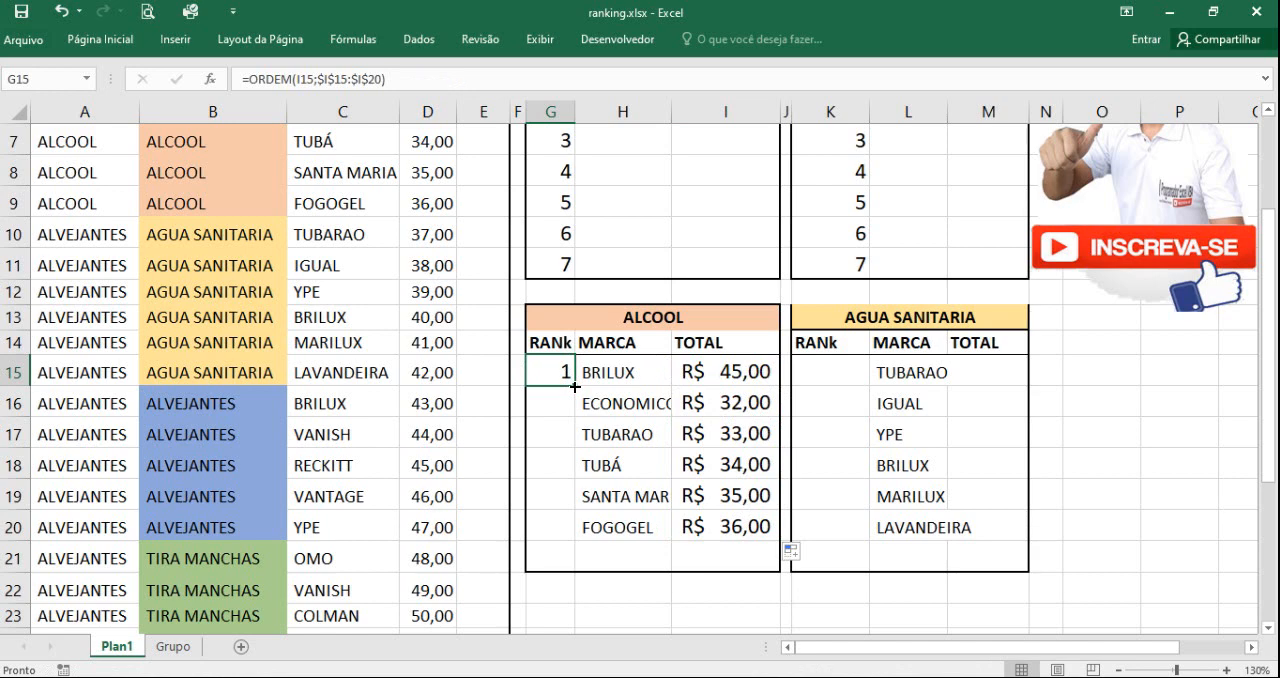
{"action": "double_click", "coordinate": [575, 386]}
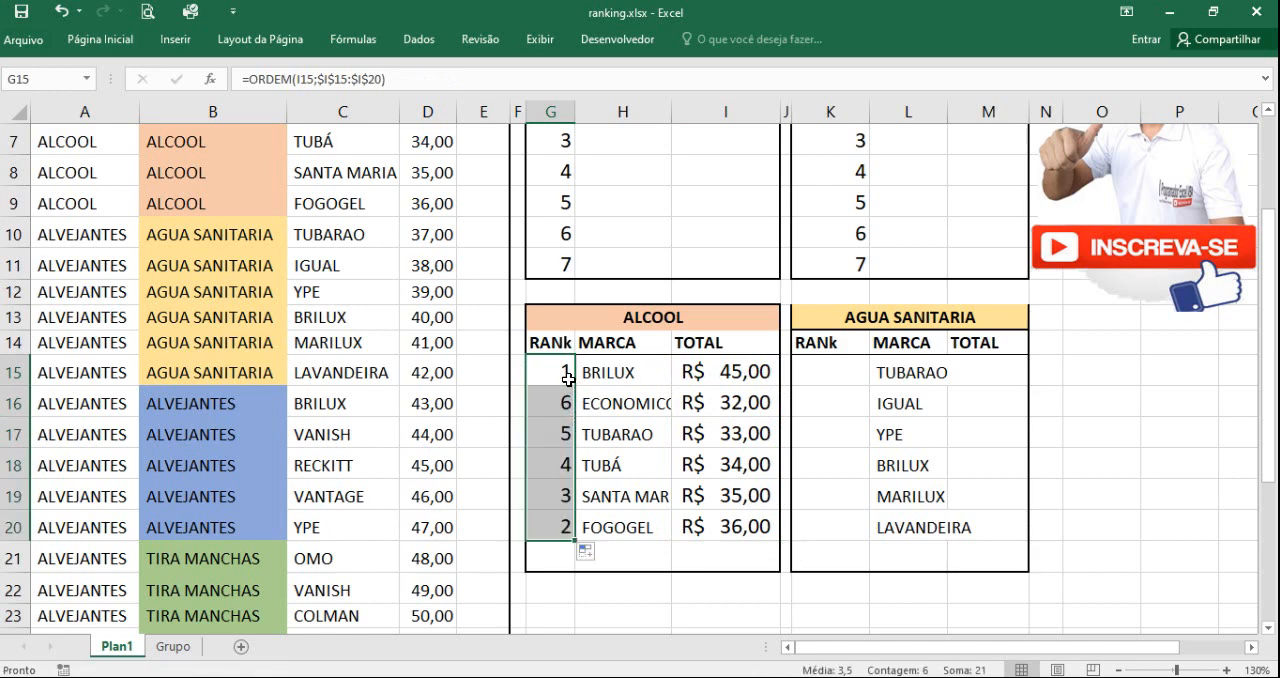
{"action": "left_click", "coordinate": [668, 526]}
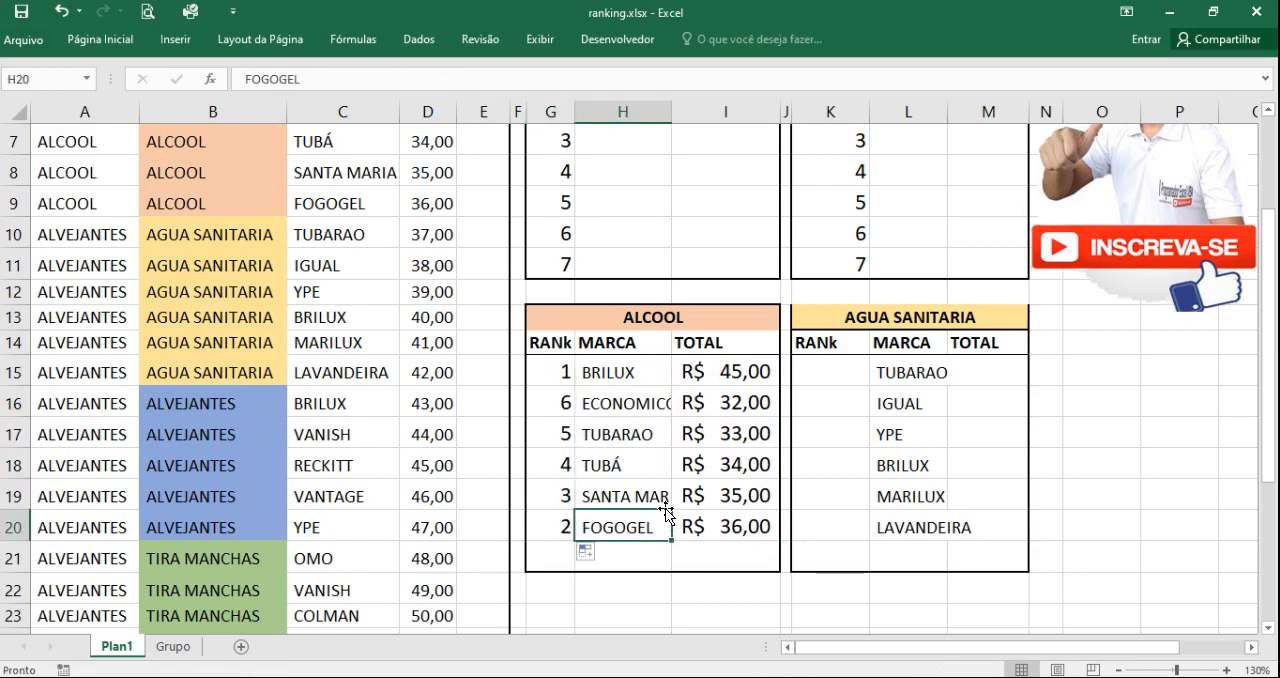
{"action": "left_click", "coordinate": [551, 372]}
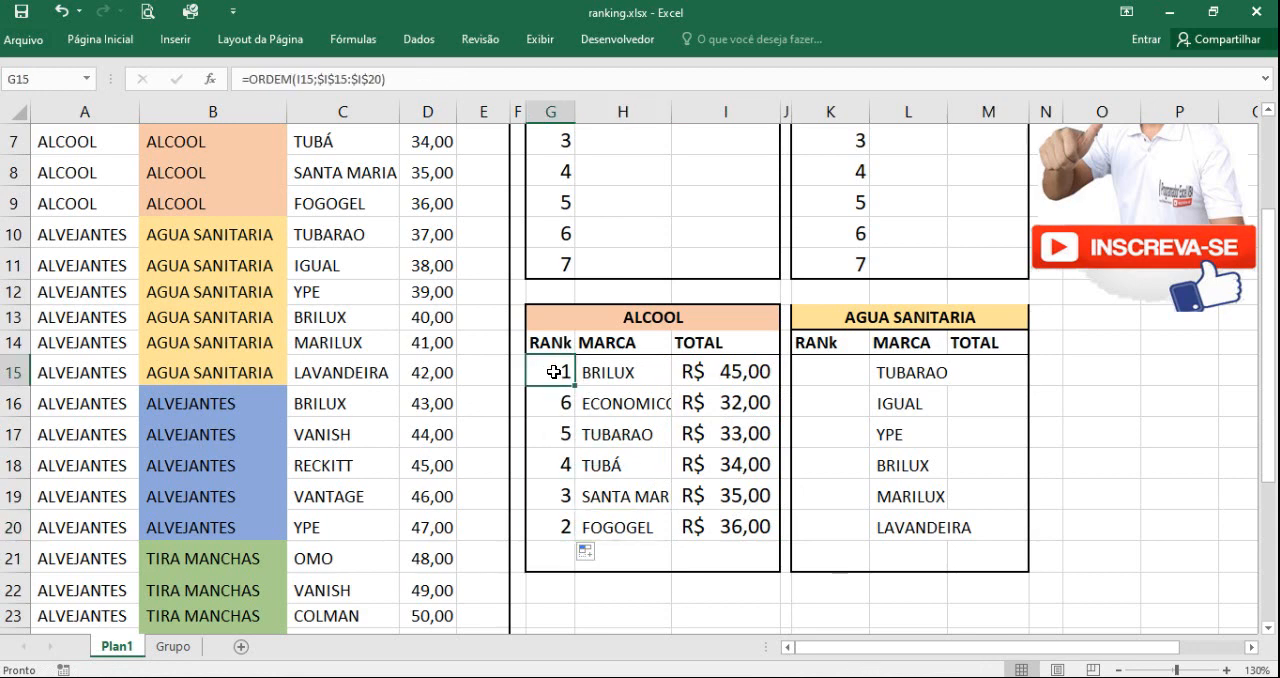
{"action": "left_click_drag", "start_coordinate": [553, 372], "coordinate": [728, 372]}
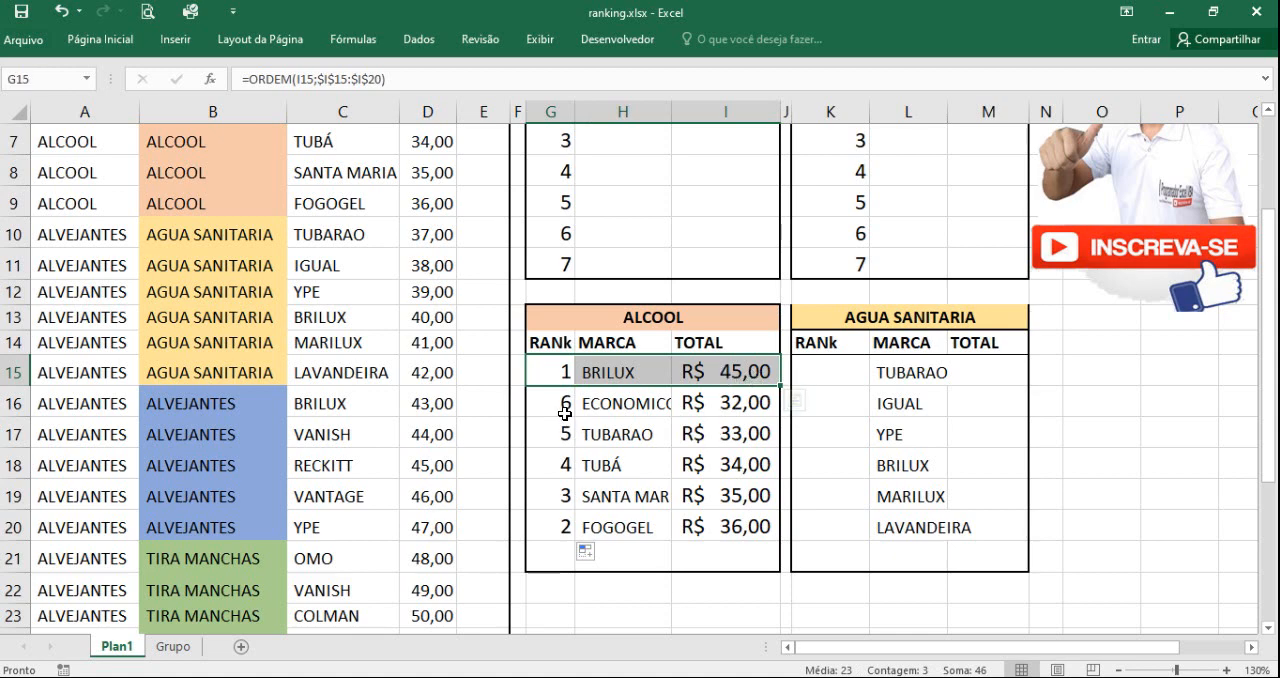
{"action": "left_click_drag", "start_coordinate": [565, 527], "coordinate": [632, 532]}
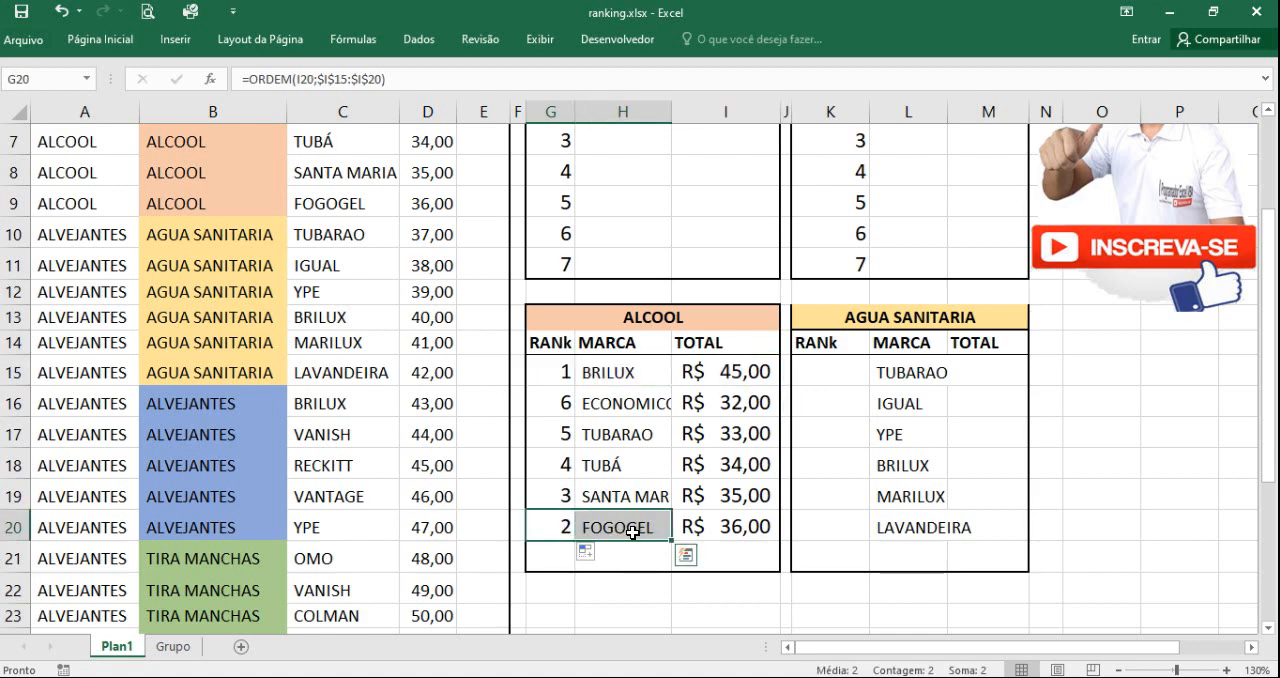
{"action": "left_click", "coordinate": [729, 526]}
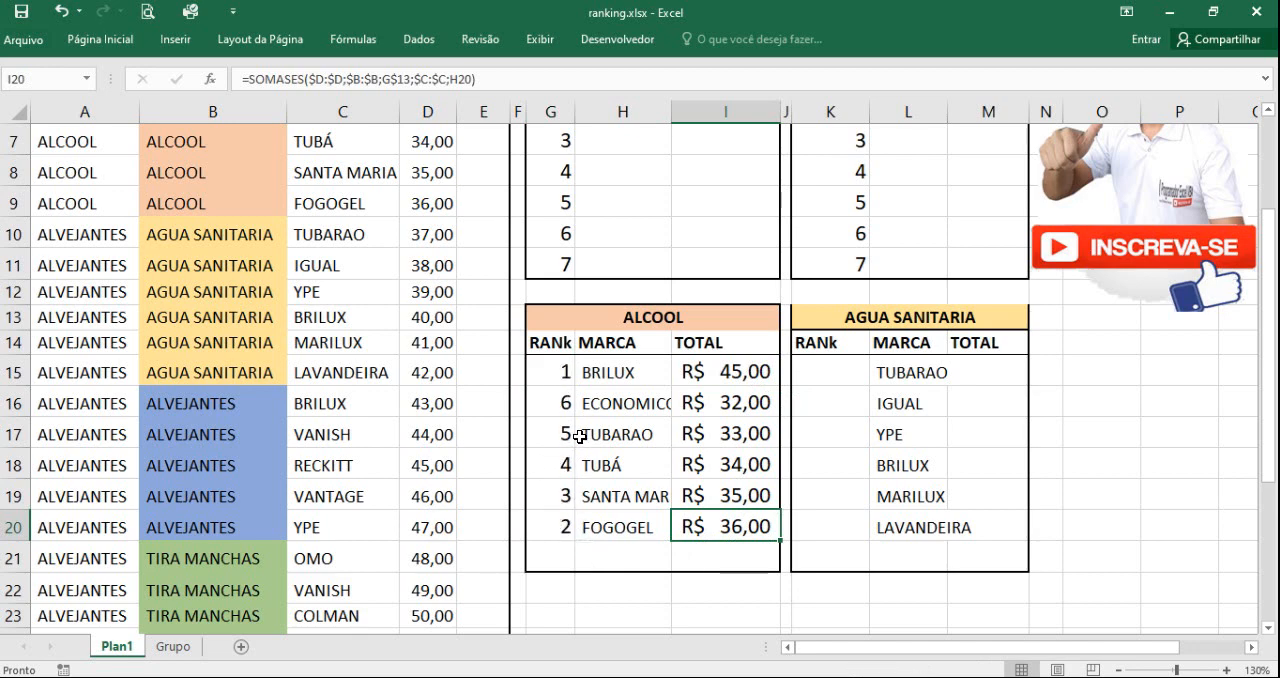
{"action": "scroll", "coordinate": [580, 437], "scroll_direction": "up", "scroll_amount": 1}
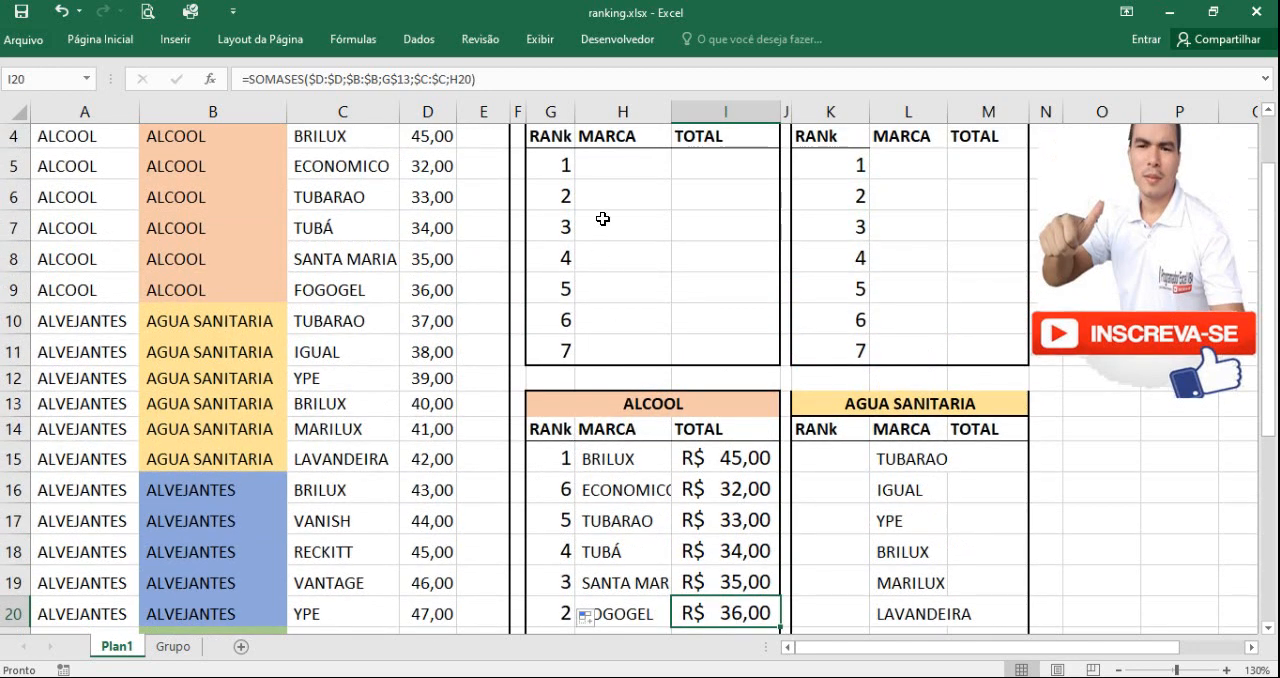
{"action": "left_click", "coordinate": [600, 166]}
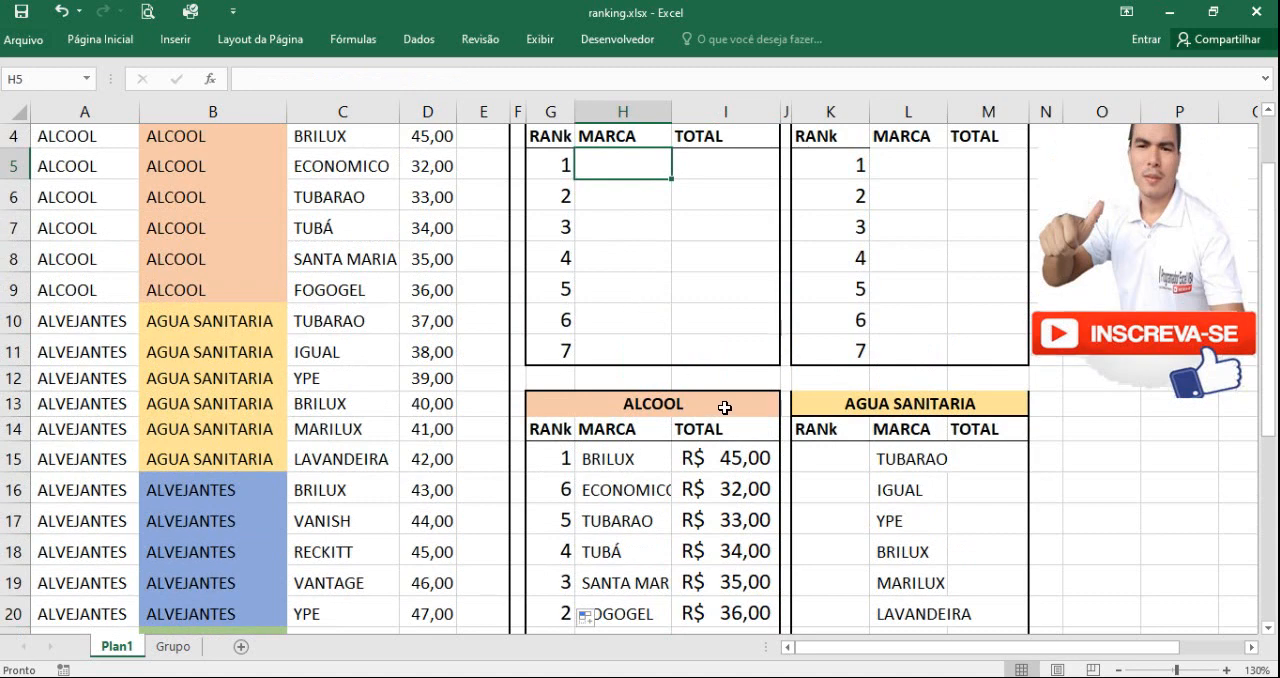
{"action": "scroll", "coordinate": [727, 410], "scroll_direction": "down", "scroll_amount": 2}
{"action": "scroll", "coordinate": [721, 409], "scroll_direction": "up", "scroll_amount": 1}
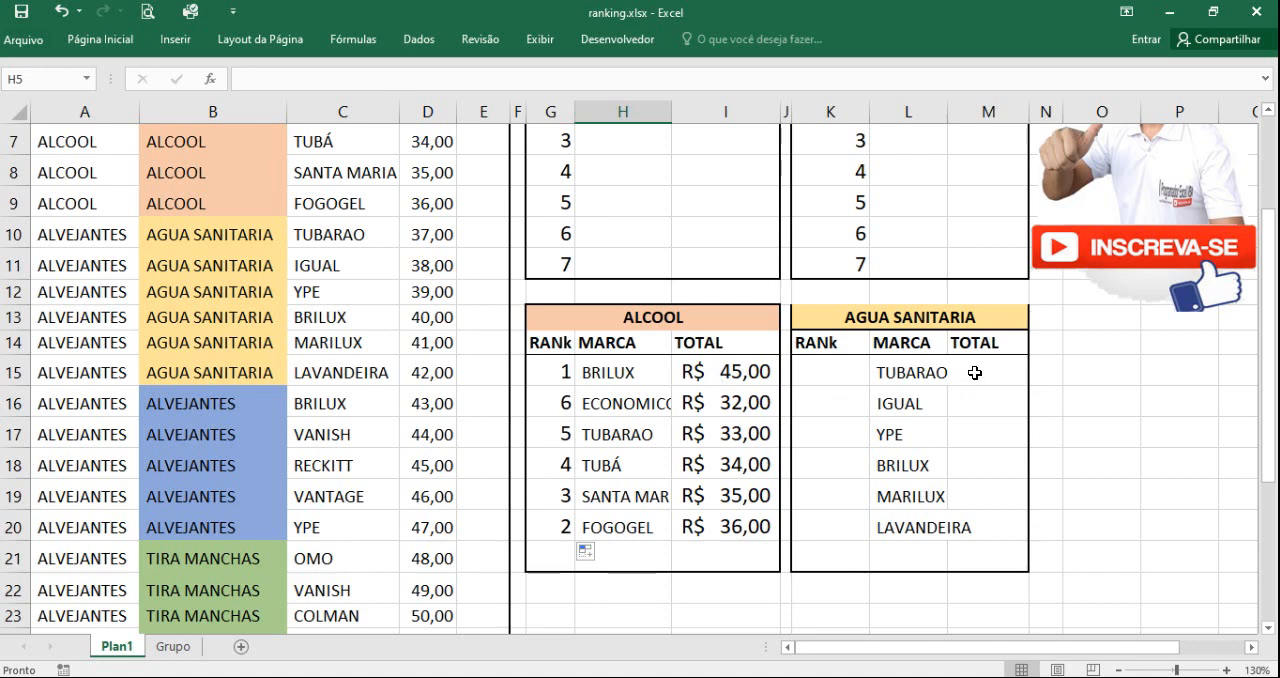
Step: Copy the SOMASES formula from I15 to M15 in the AGUA SANITARIA helper table and widen column M to fit the total
{"action": "left_click", "coordinate": [726, 370]}
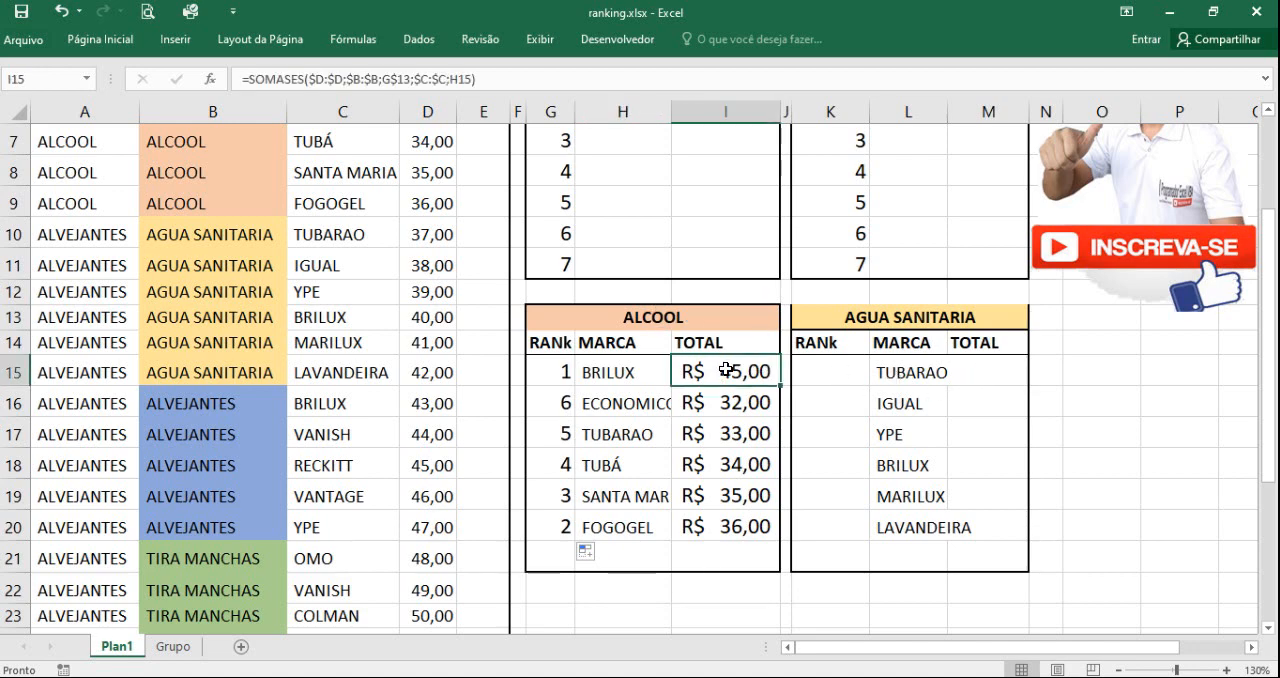
{"action": "key", "text": "ctrl+c"}
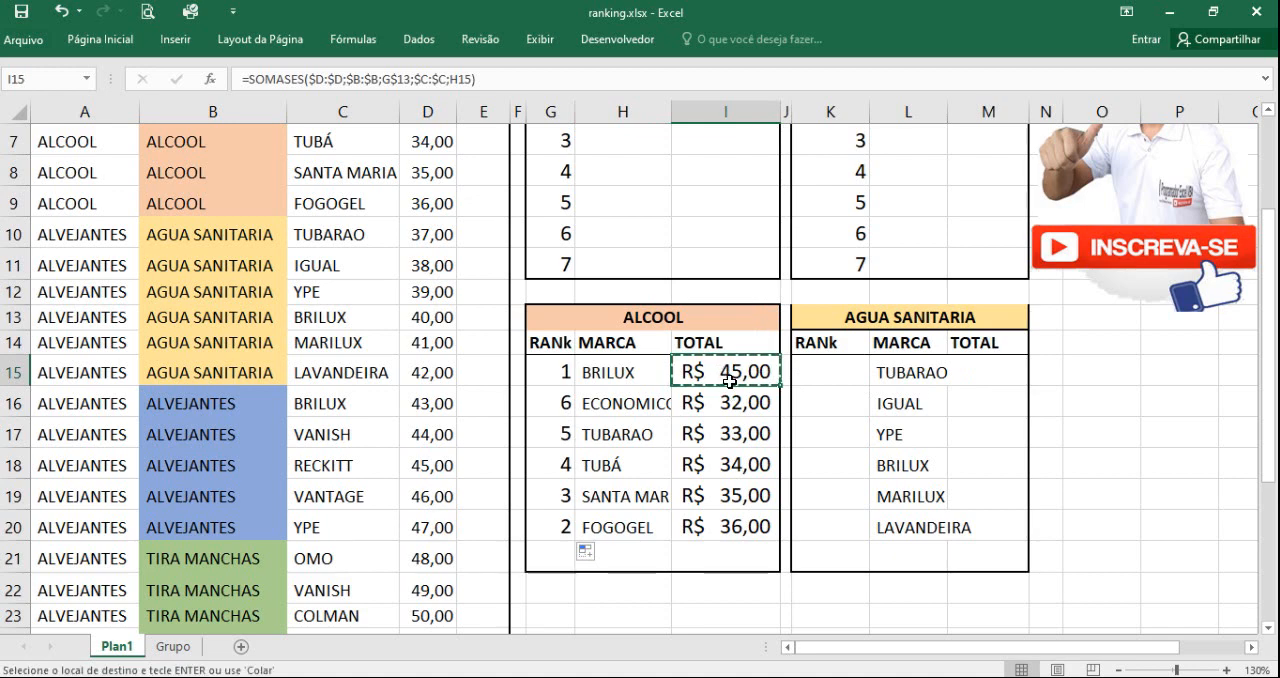
{"action": "left_click", "coordinate": [995, 376]}
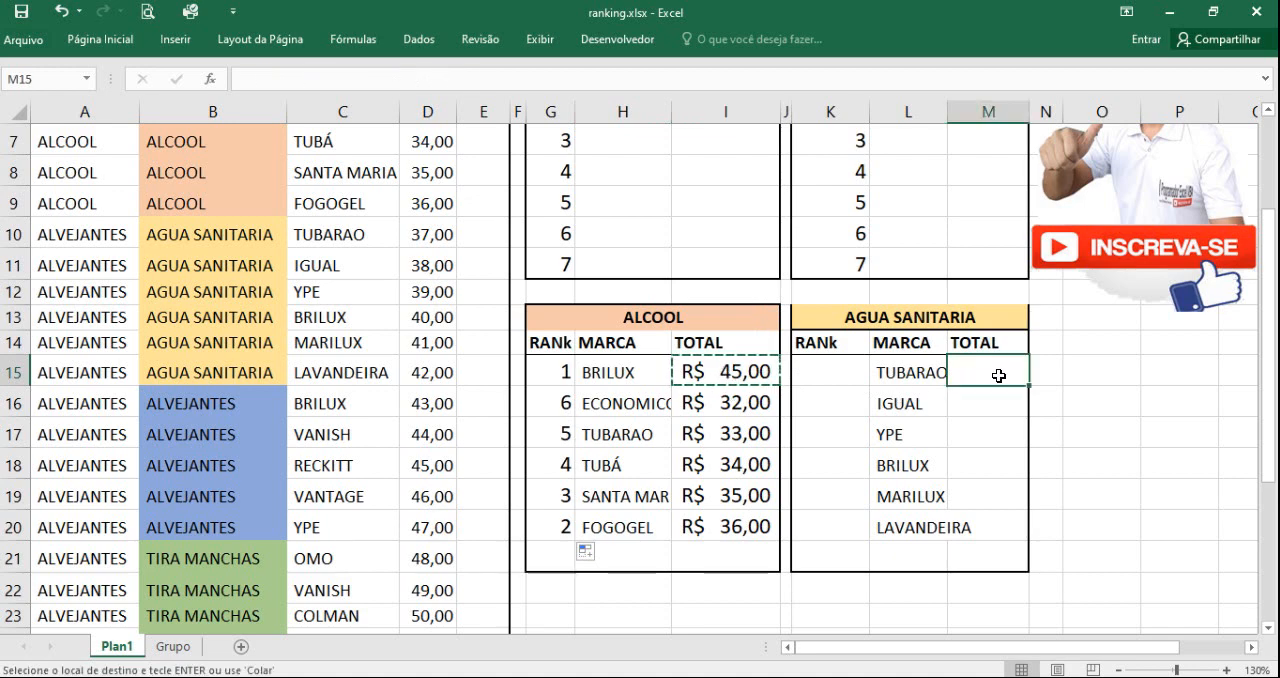
{"action": "key", "text": "ctrl+v"}
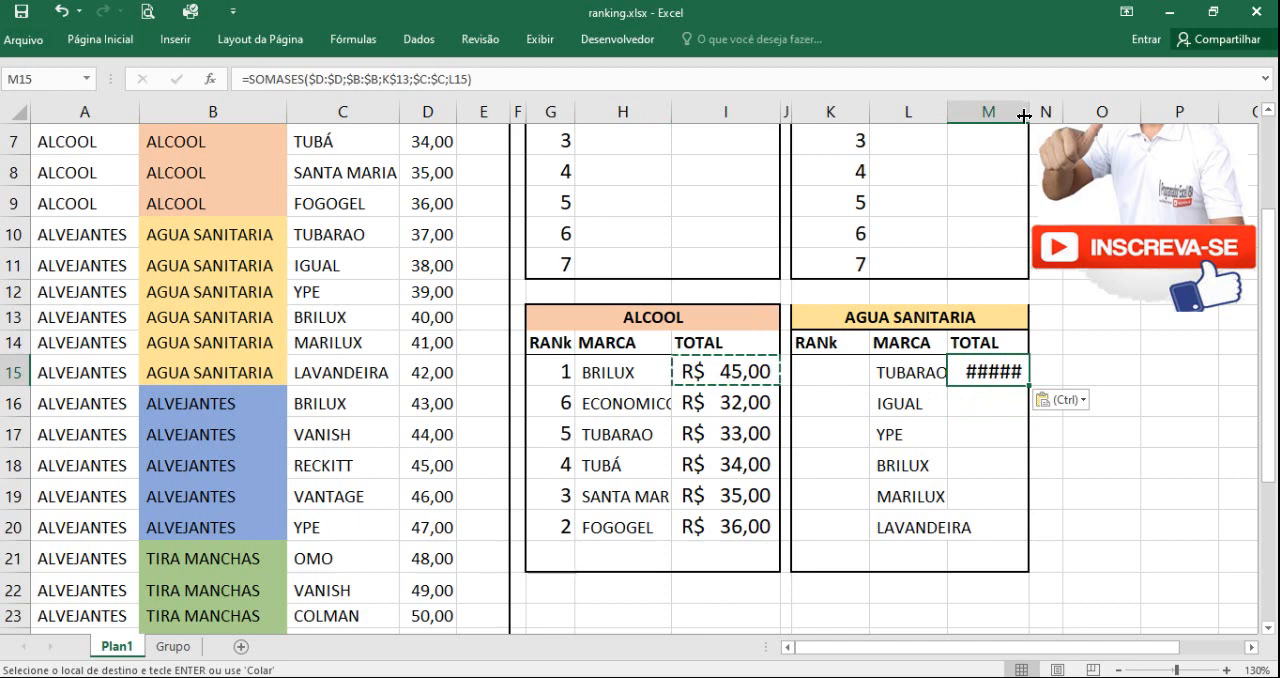
{"action": "left_click_drag", "start_coordinate": [1030, 112], "coordinate": [1048, 112]}
{"action": "left_click", "coordinate": [983, 455]}
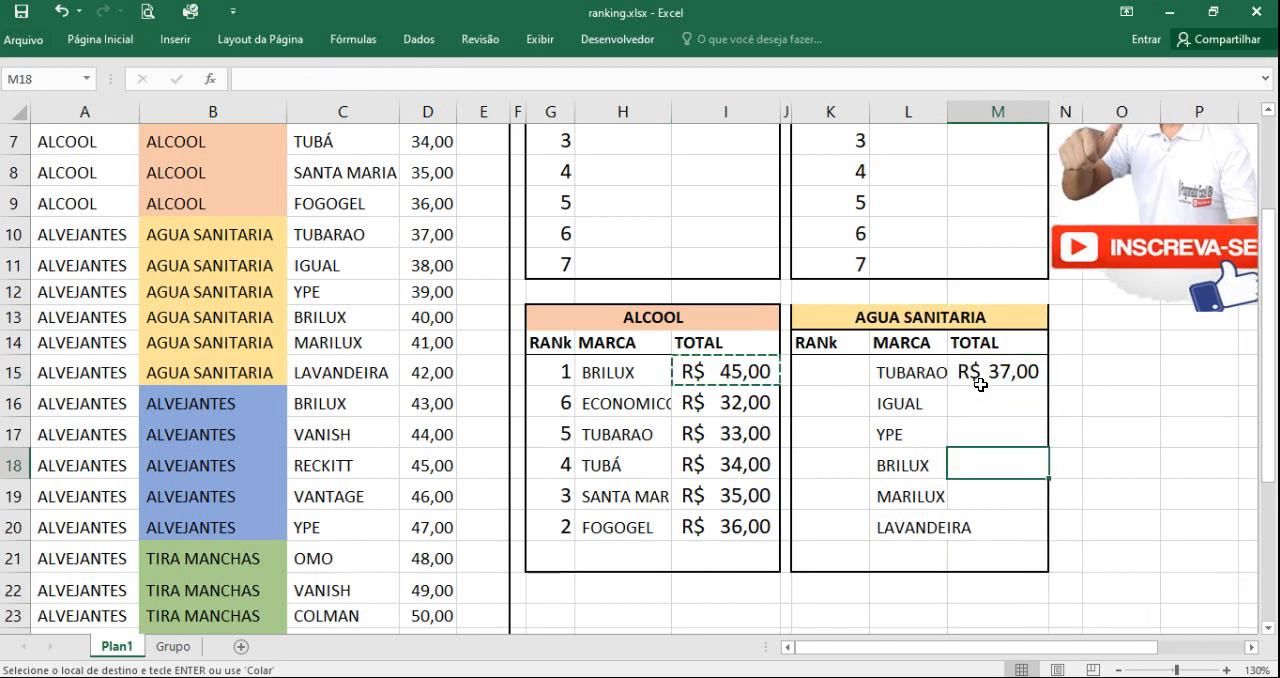
Step: Check the TUBARAO total and its K$13 criterion in M15 against B10:D10, and fill the SOMASES formula down to M20
{"action": "left_click", "coordinate": [980, 382]}
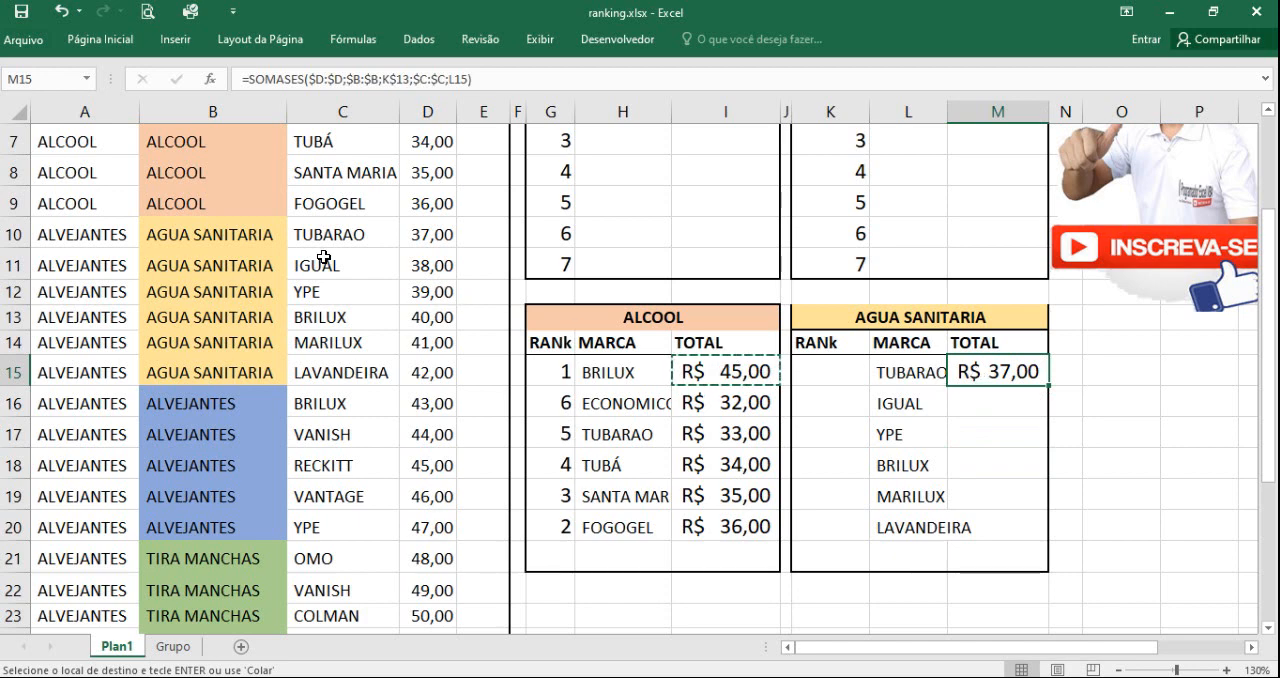
{"action": "left_click_drag", "start_coordinate": [256, 234], "coordinate": [416, 236]}
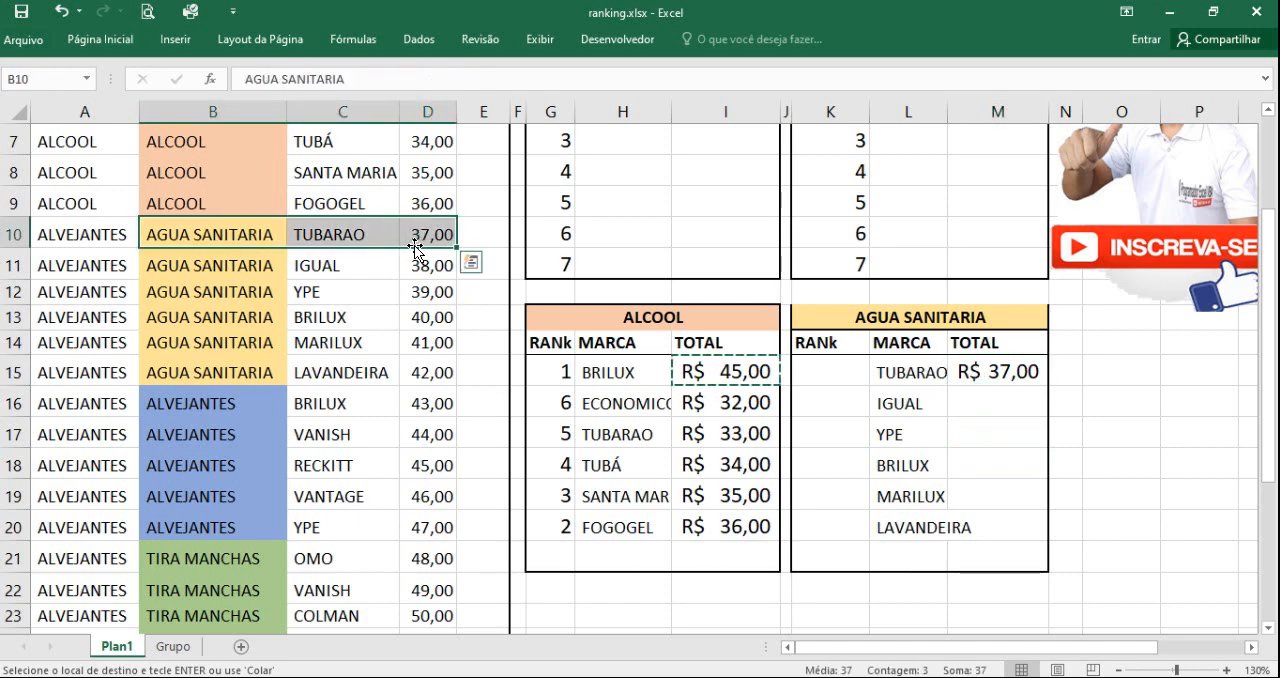
{"action": "left_click", "coordinate": [972, 371]}
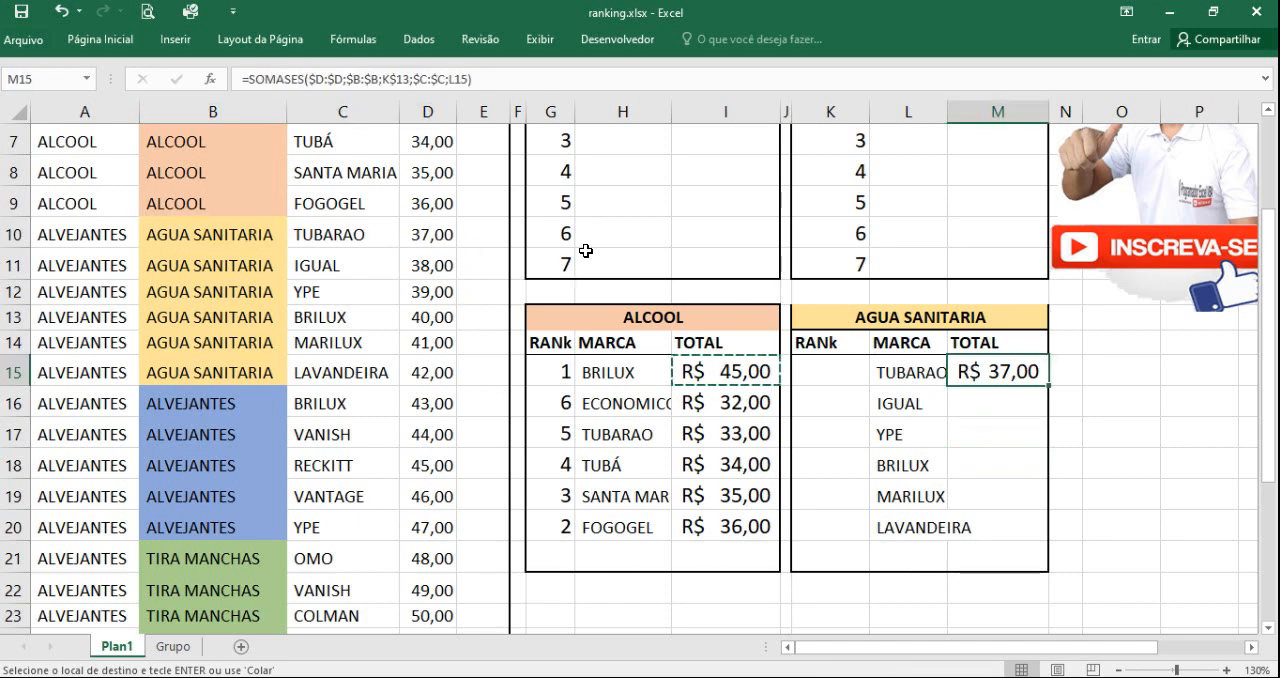
{"action": "left_click", "coordinate": [406, 79]}
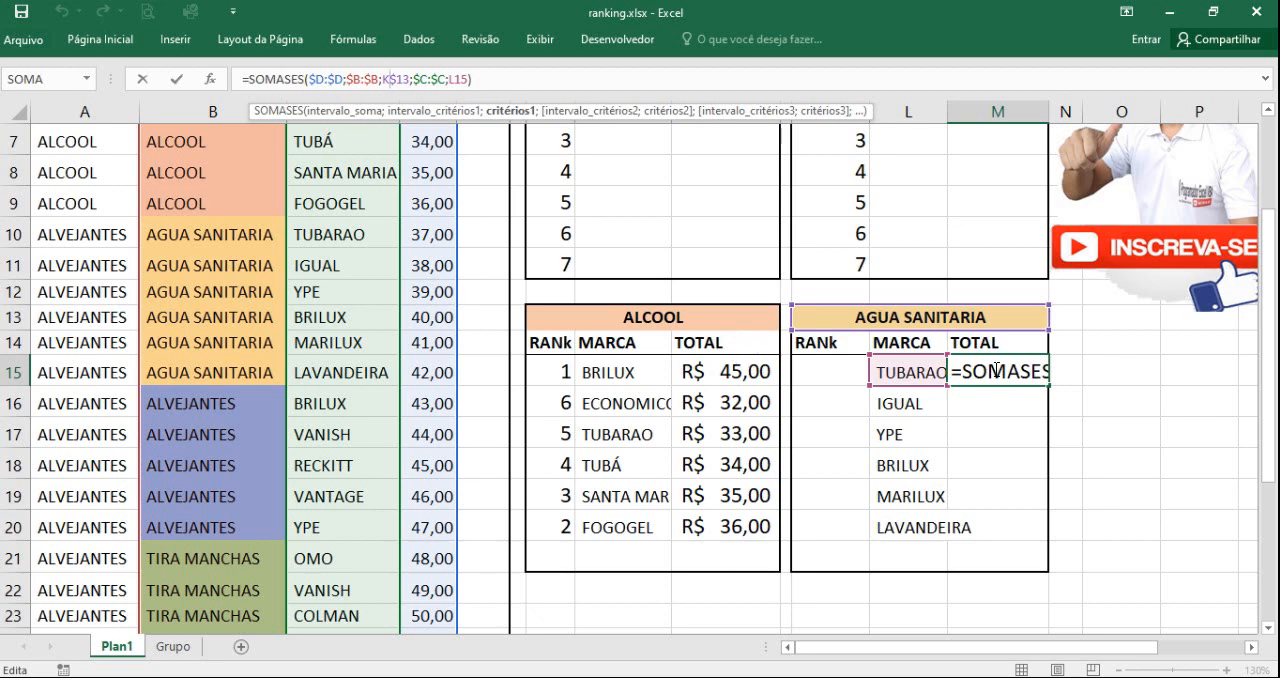
{"action": "key", "text": "Return"}
{"action": "left_click", "coordinate": [1040, 379]}
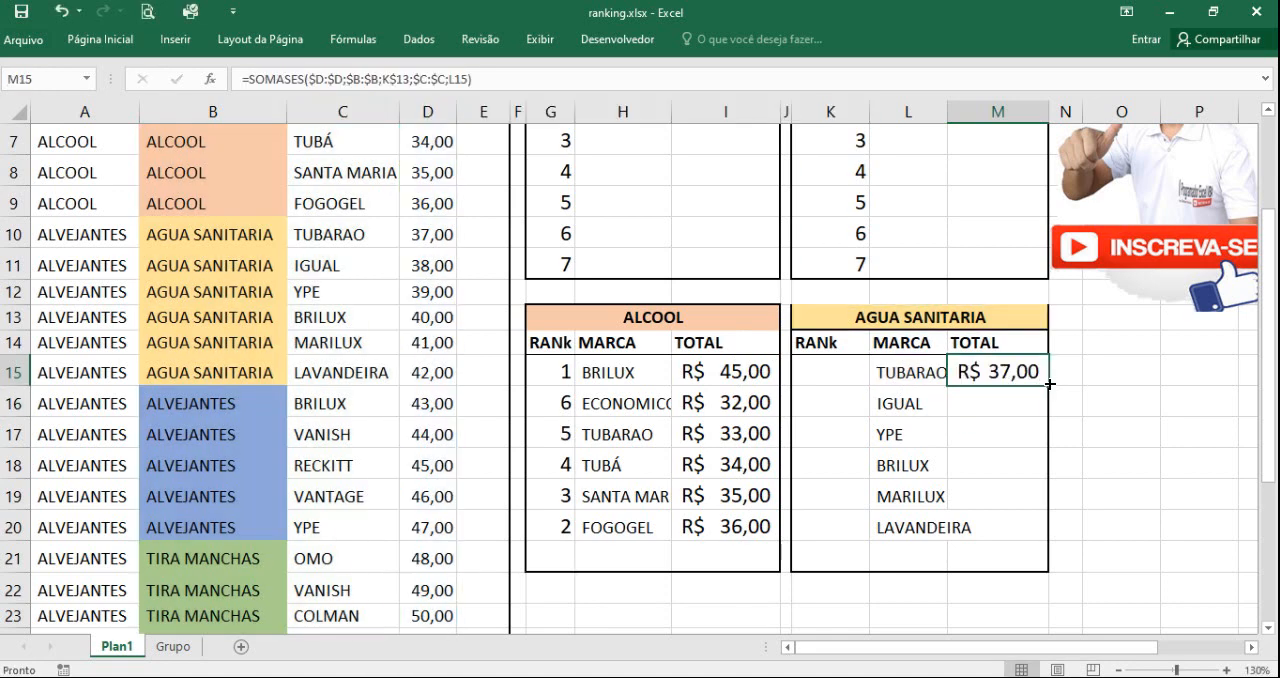
{"action": "double_click", "coordinate": [1049, 384]}
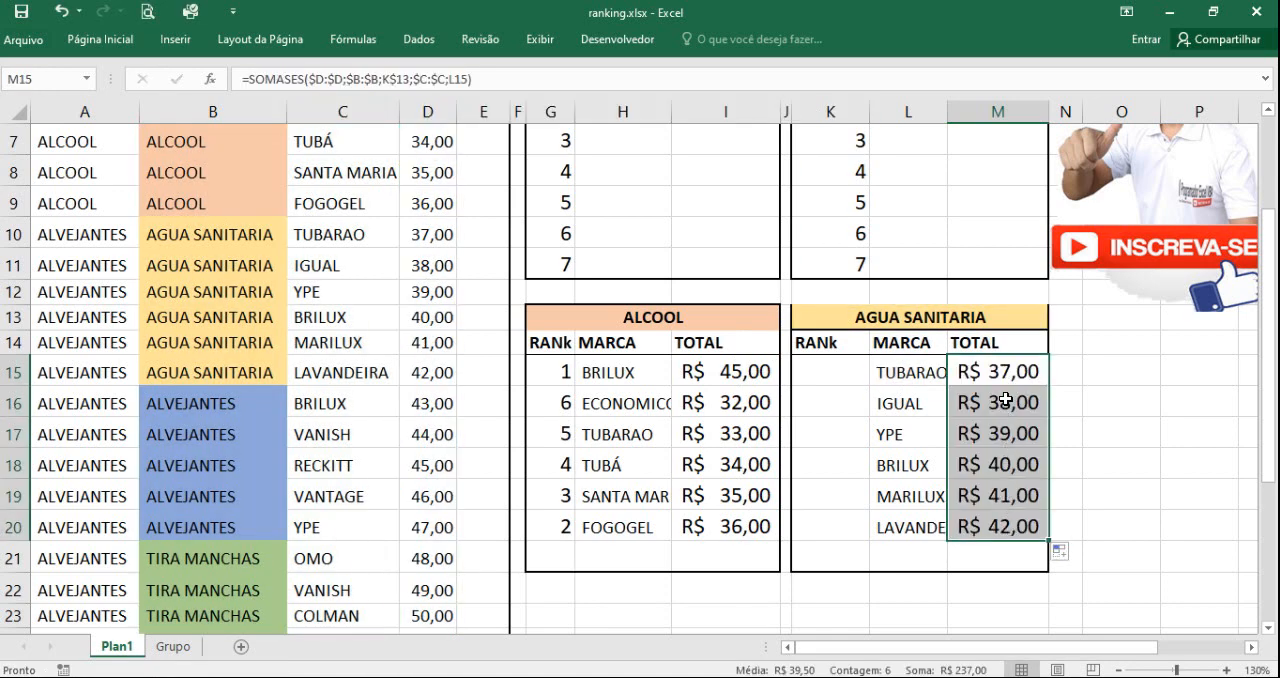
Step: Copy the ORDEM formula from G15 to K15, the first RANk cell of the AGUA SANITARIA helper table
{"action": "left_click", "coordinate": [830, 370]}
{"action": "left_click", "coordinate": [556, 370]}
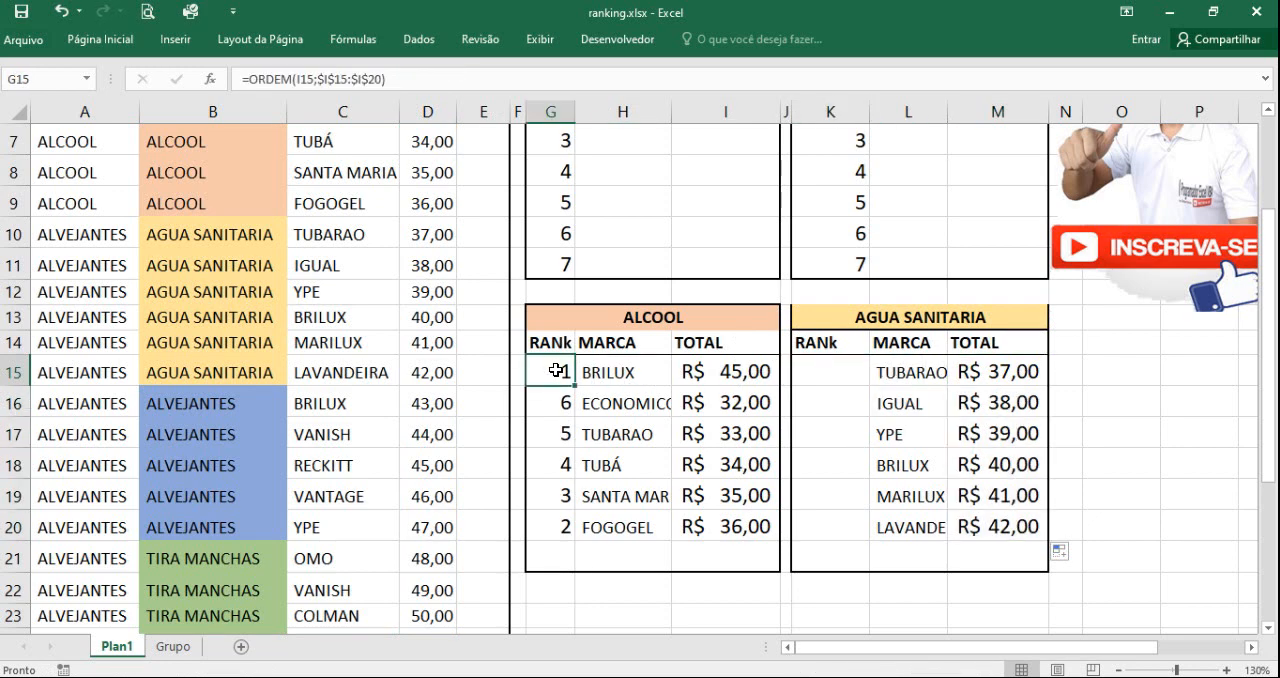
{"action": "key", "text": "ctrl+c"}
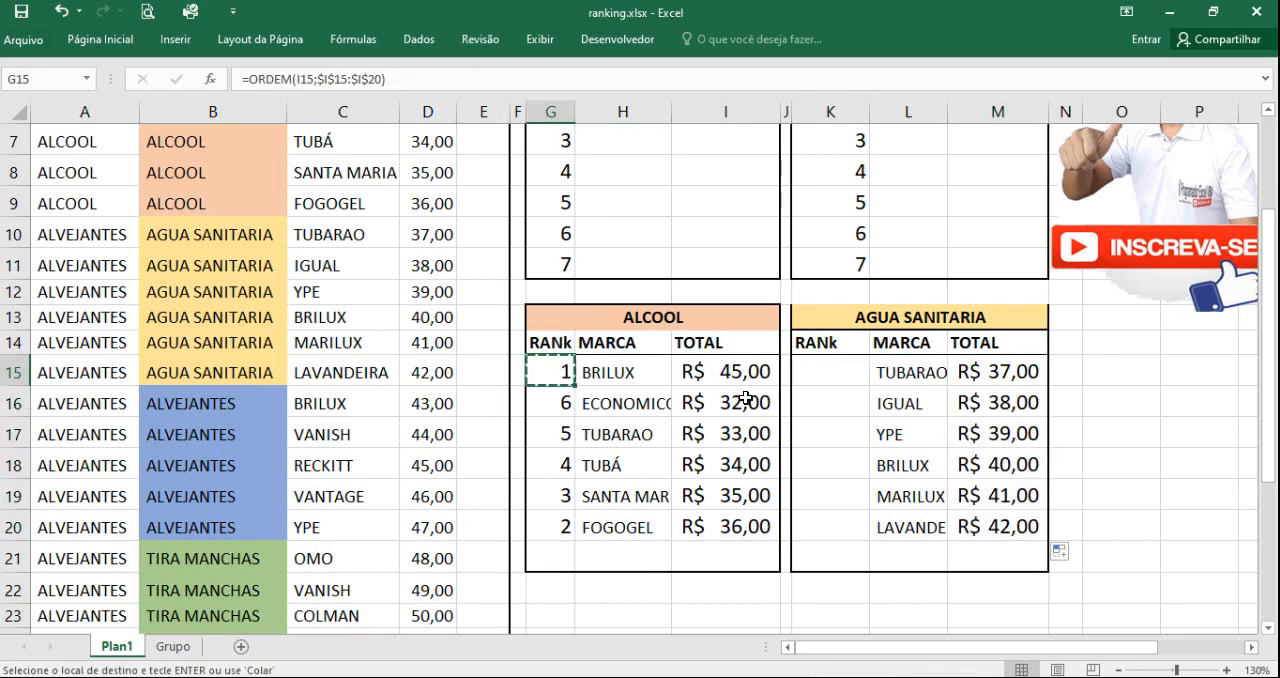
{"action": "left_click", "coordinate": [830, 371]}
{"action": "key", "text": "ctrl+v"}
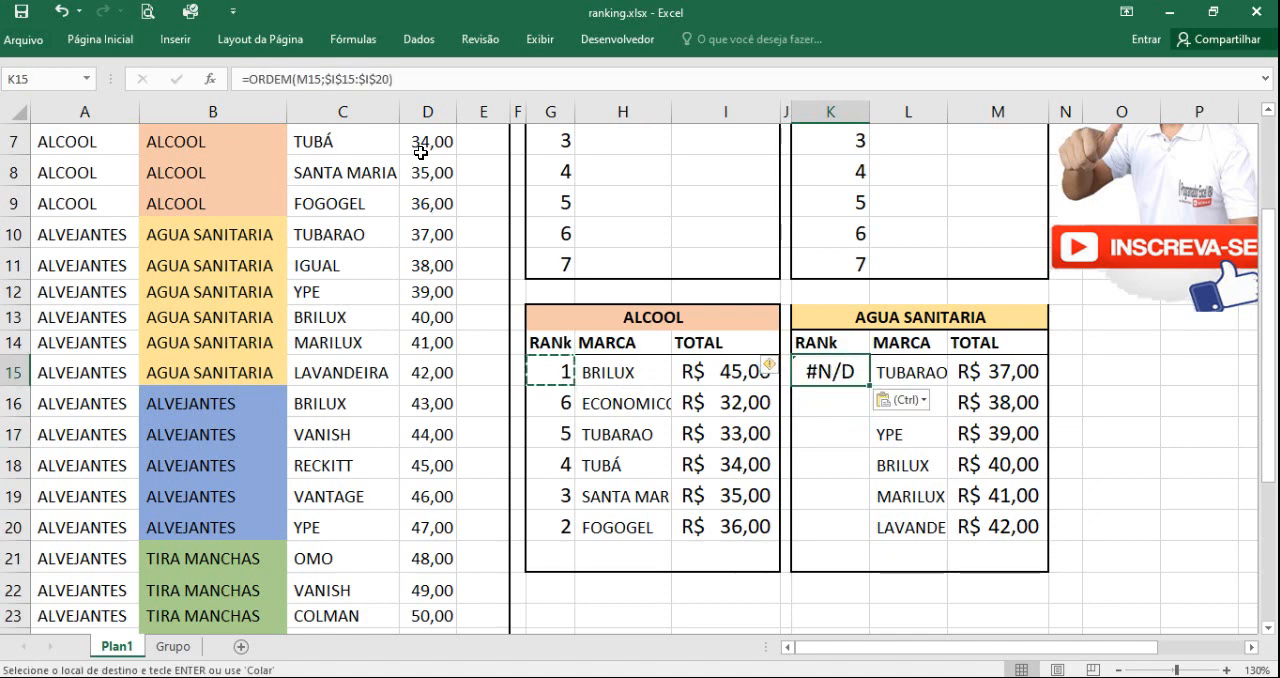
Step: Change the reference range of the ORDEM formula in K15 to $M$15:$M$20
{"action": "left_click", "coordinate": [338, 78]}
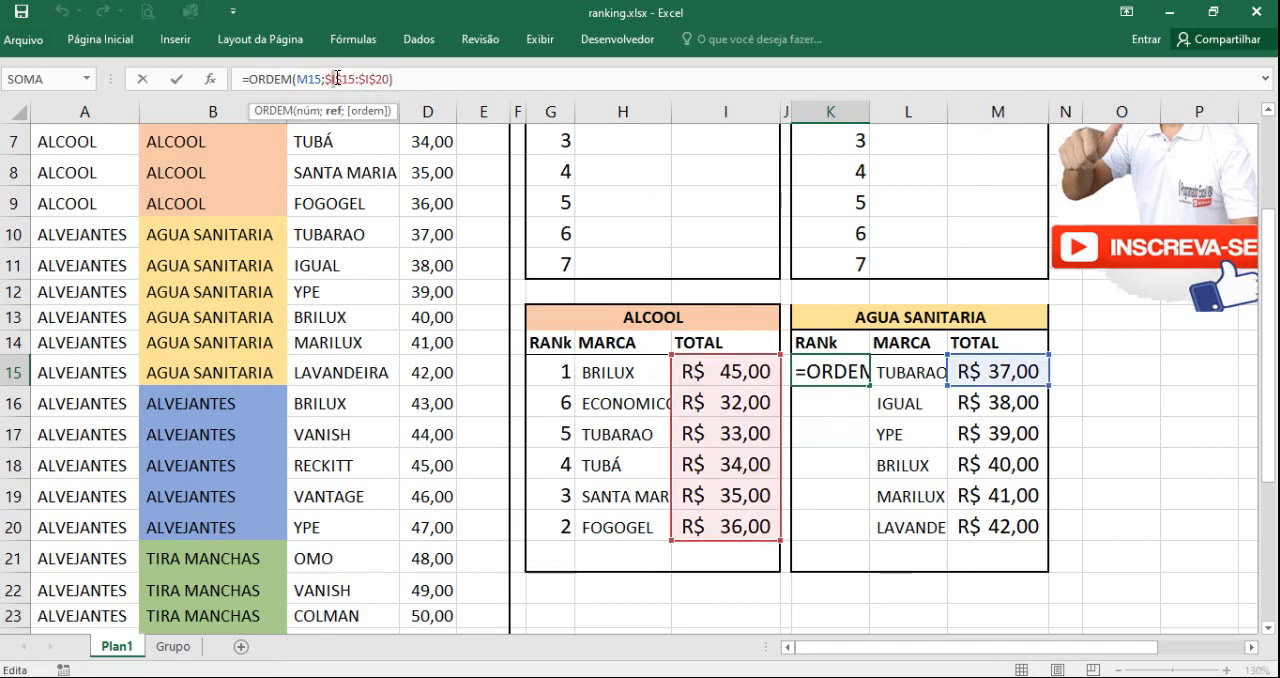
{"action": "key", "text": "BackSpace"}
{"action": "type", "text": "m"}
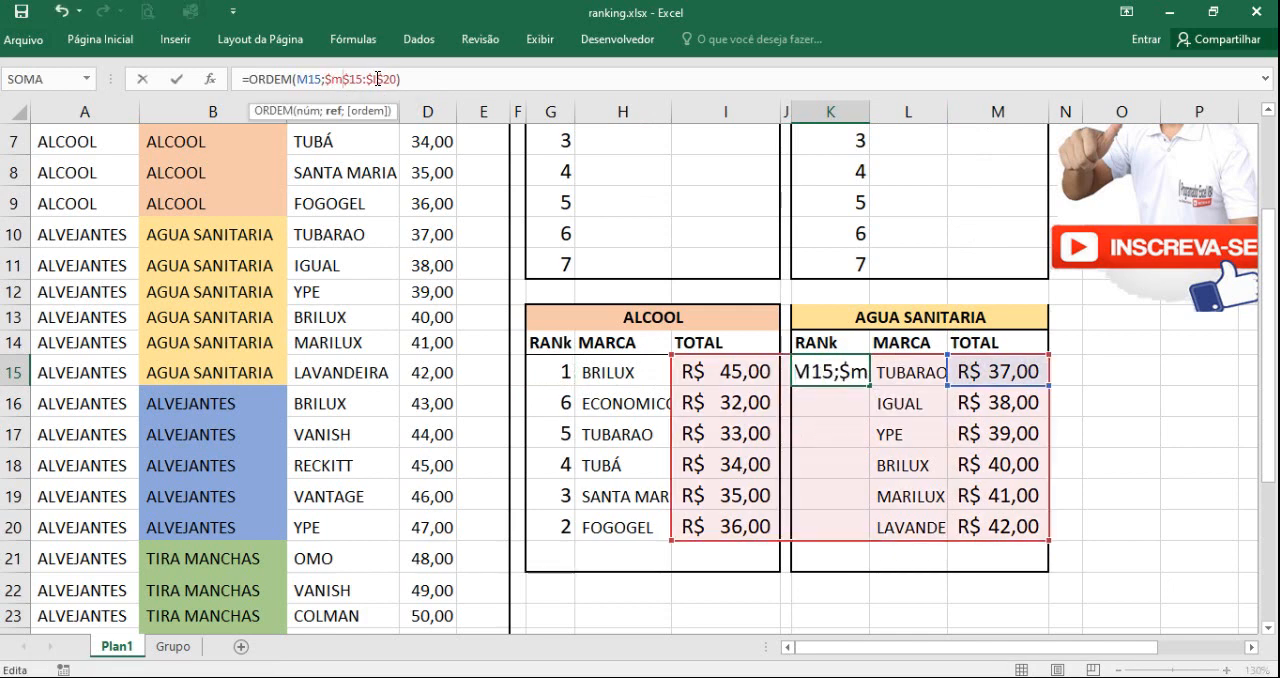
{"action": "key", "text": "BackSpace"}
{"action": "type", "text": "m"}
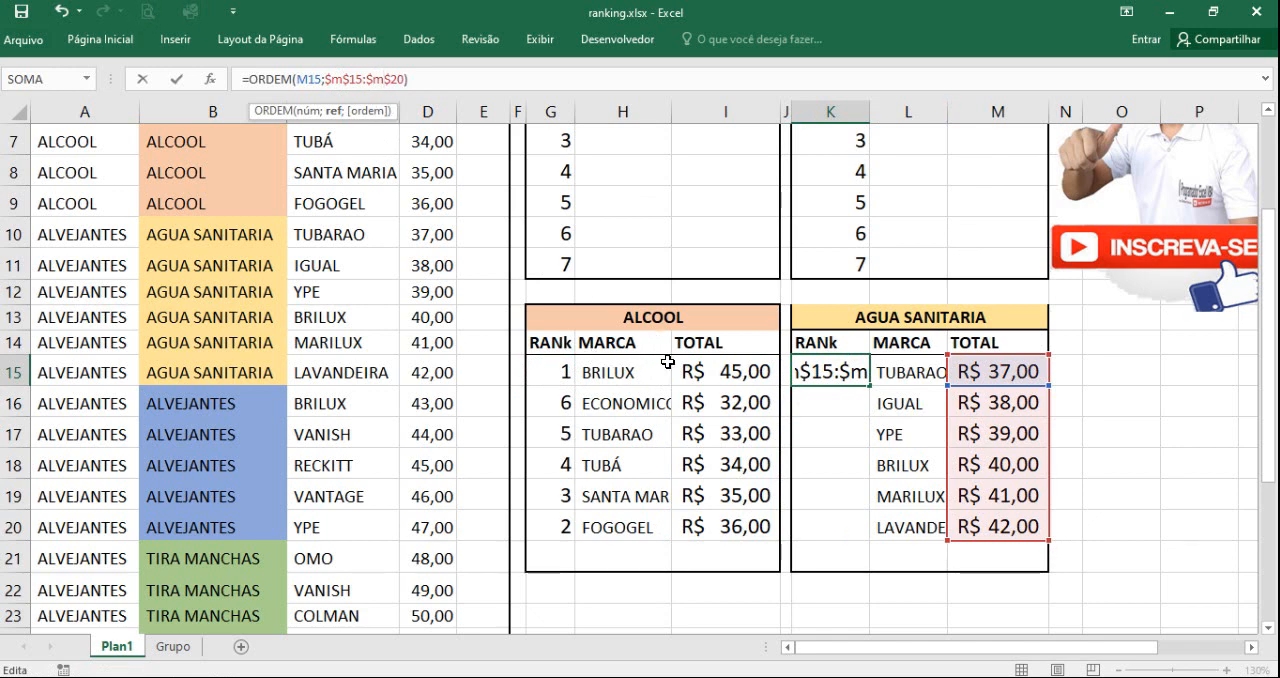
{"action": "key", "text": "Return"}
Step: Compare the TUBARAO rank in K15 with the totals in M15:M20, and fill the ORDEM formula down to K20
{"action": "left_click", "coordinate": [846, 370]}
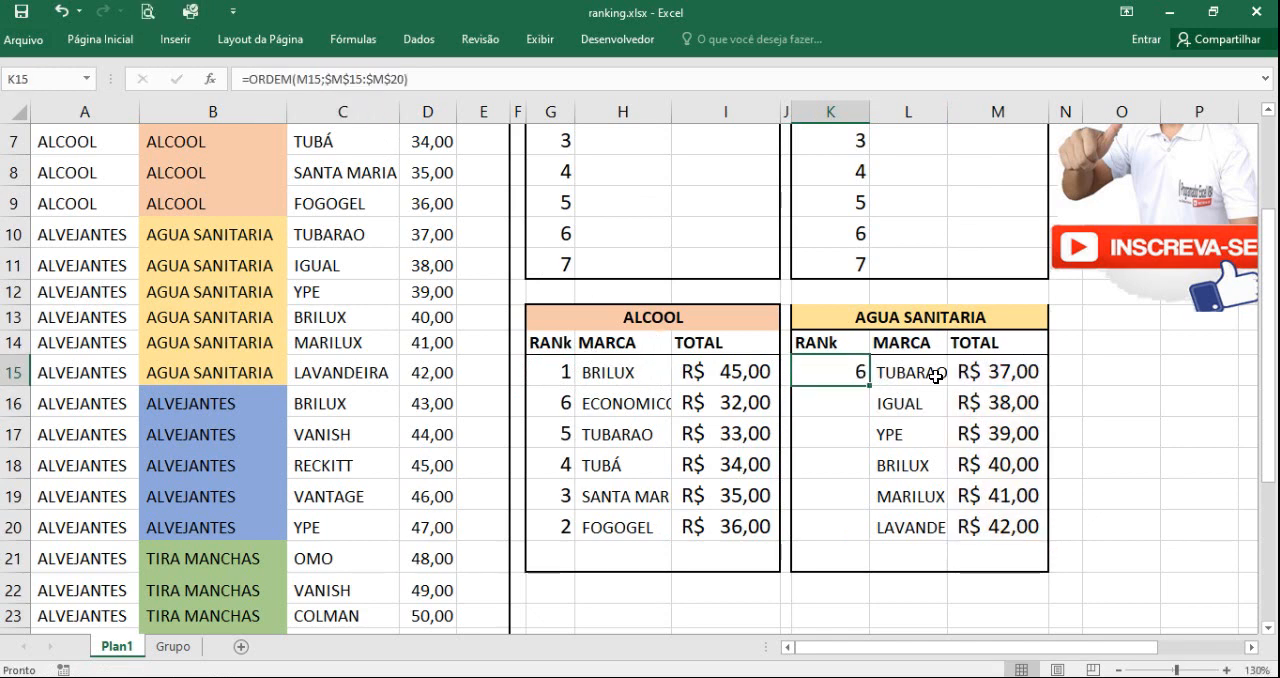
{"action": "left_click", "coordinate": [1001, 372]}
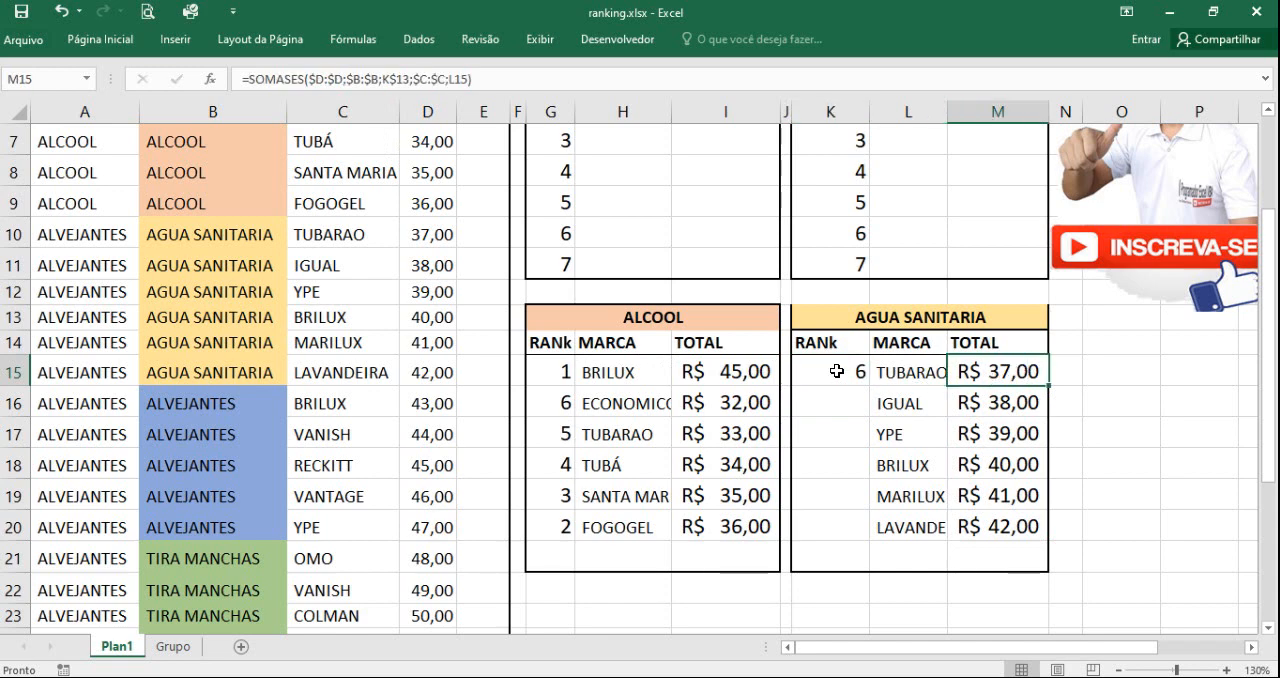
{"action": "left_click_drag", "start_coordinate": [980, 363], "coordinate": [1003, 522]}
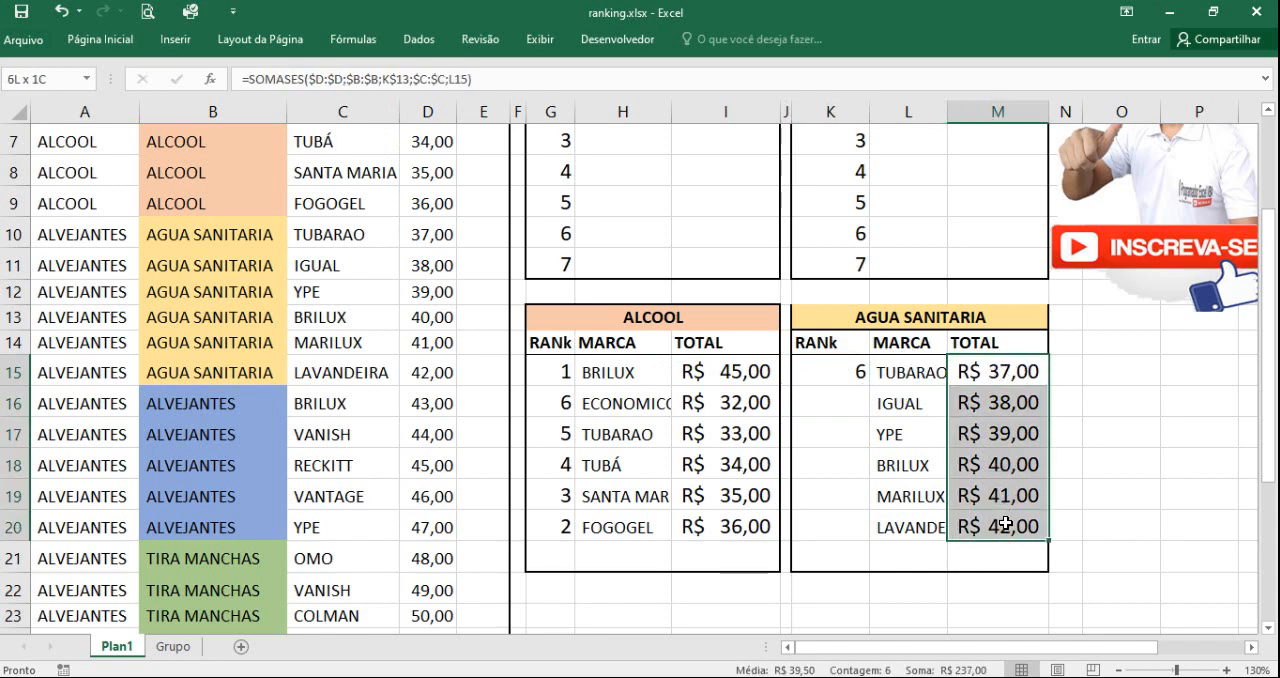
{"action": "left_click", "coordinate": [848, 368]}
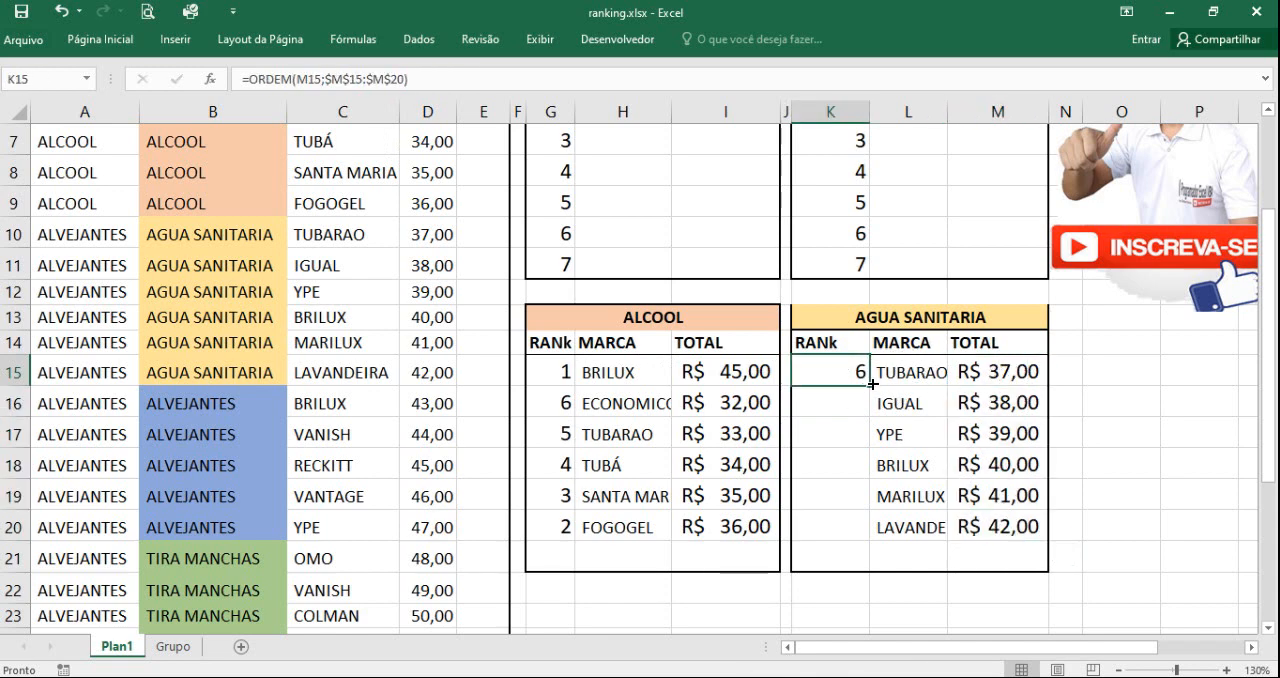
{"action": "double_click", "coordinate": [872, 383]}
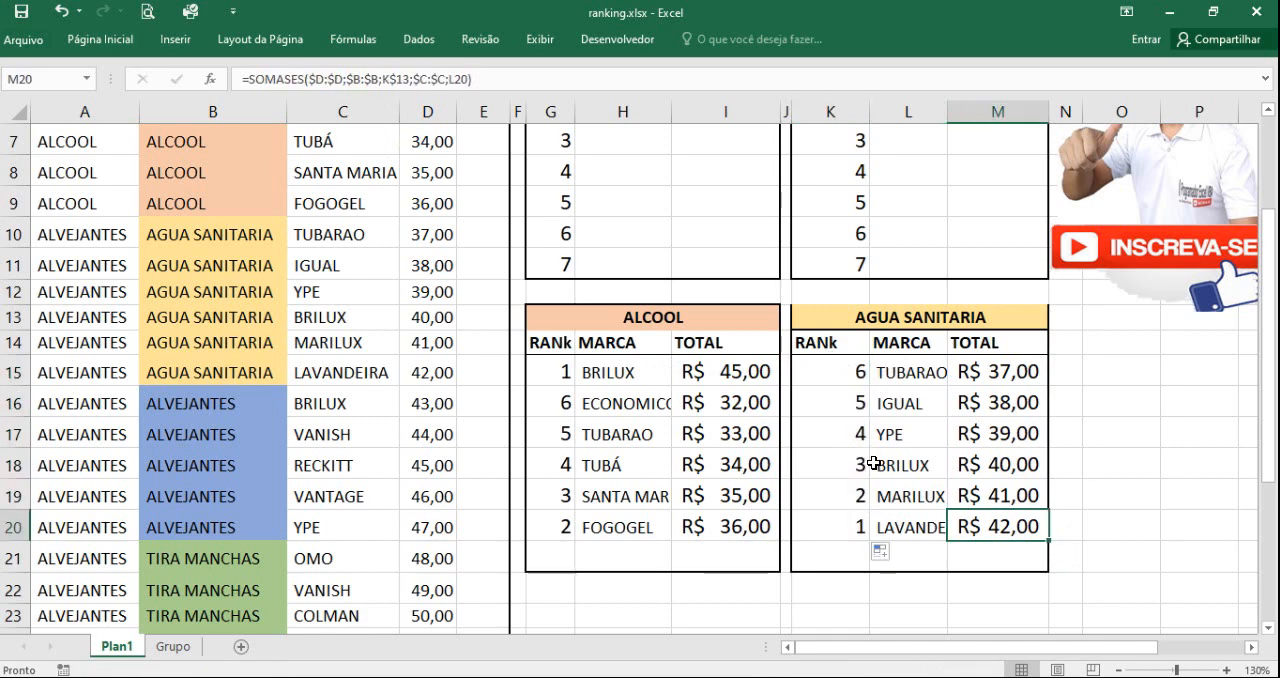
Step: Start a PROCV formula in H5 of the upper ALCOOL table with the column-locked rank $G5 as the lookup value
{"action": "scroll", "coordinate": [874, 463], "scroll_direction": "up", "scroll_amount": 2}
{"action": "left_click", "coordinate": [631, 247]}
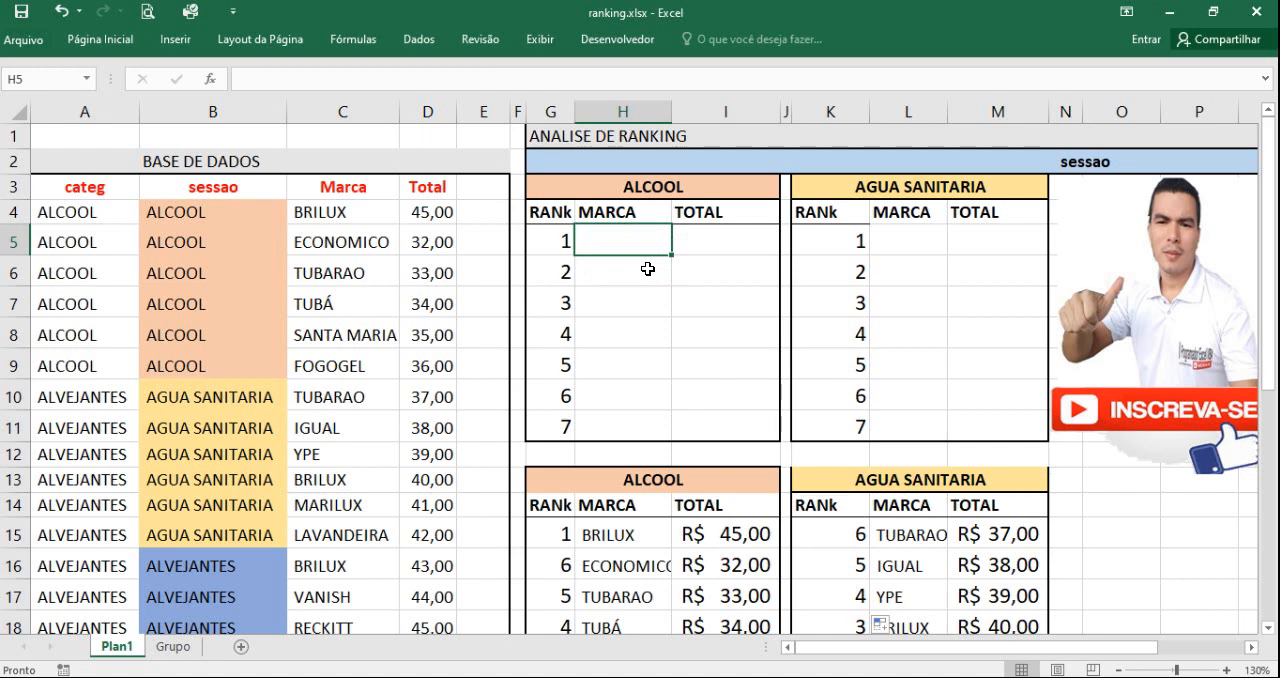
{"action": "type", "text": "="}
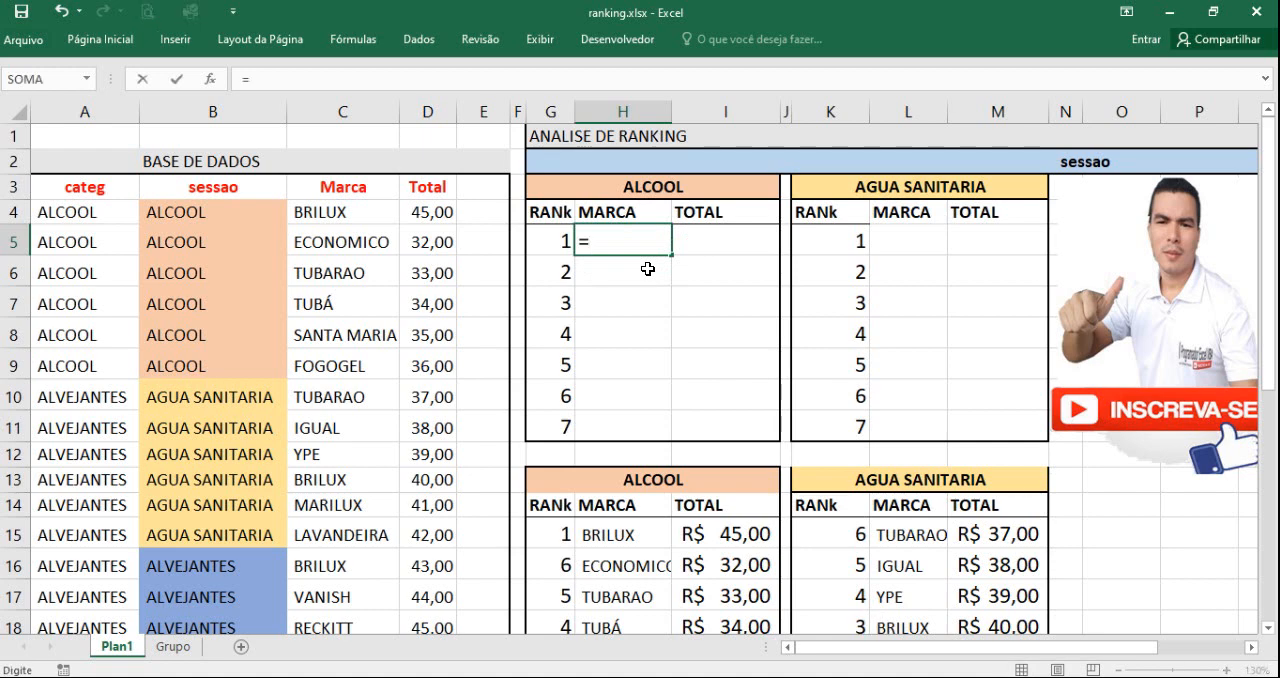
{"action": "type", "text": "procv"}
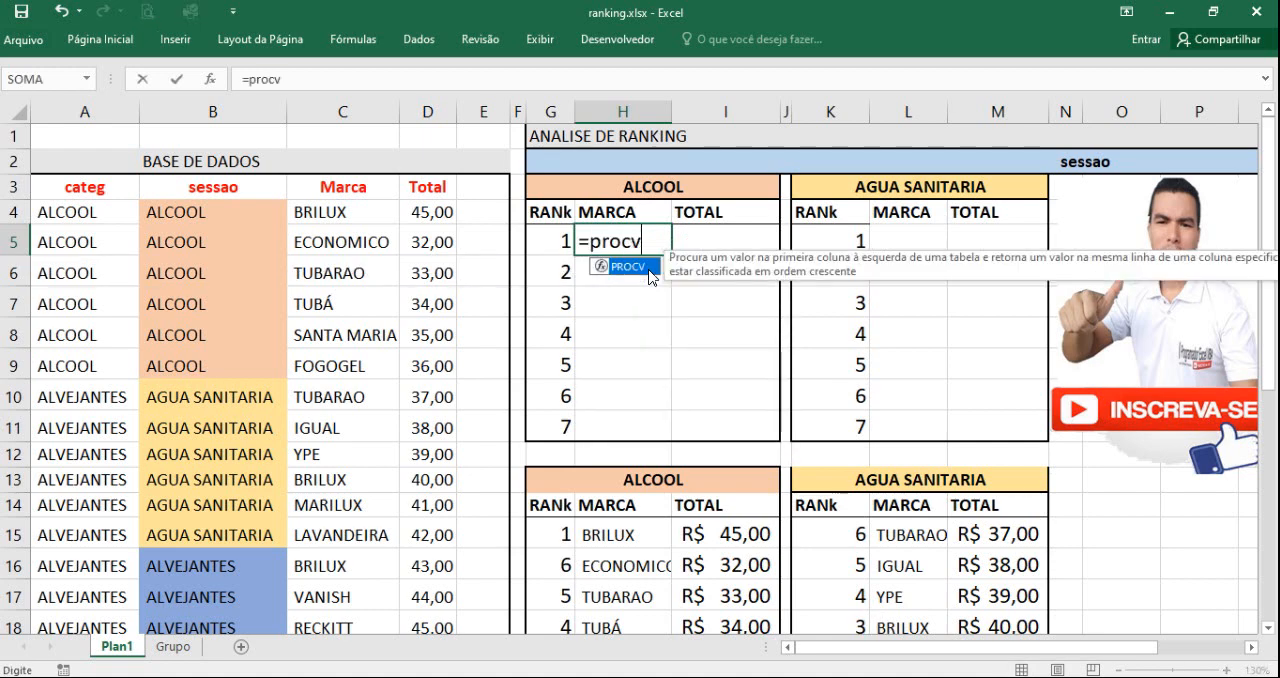
{"action": "type", "text": "("}
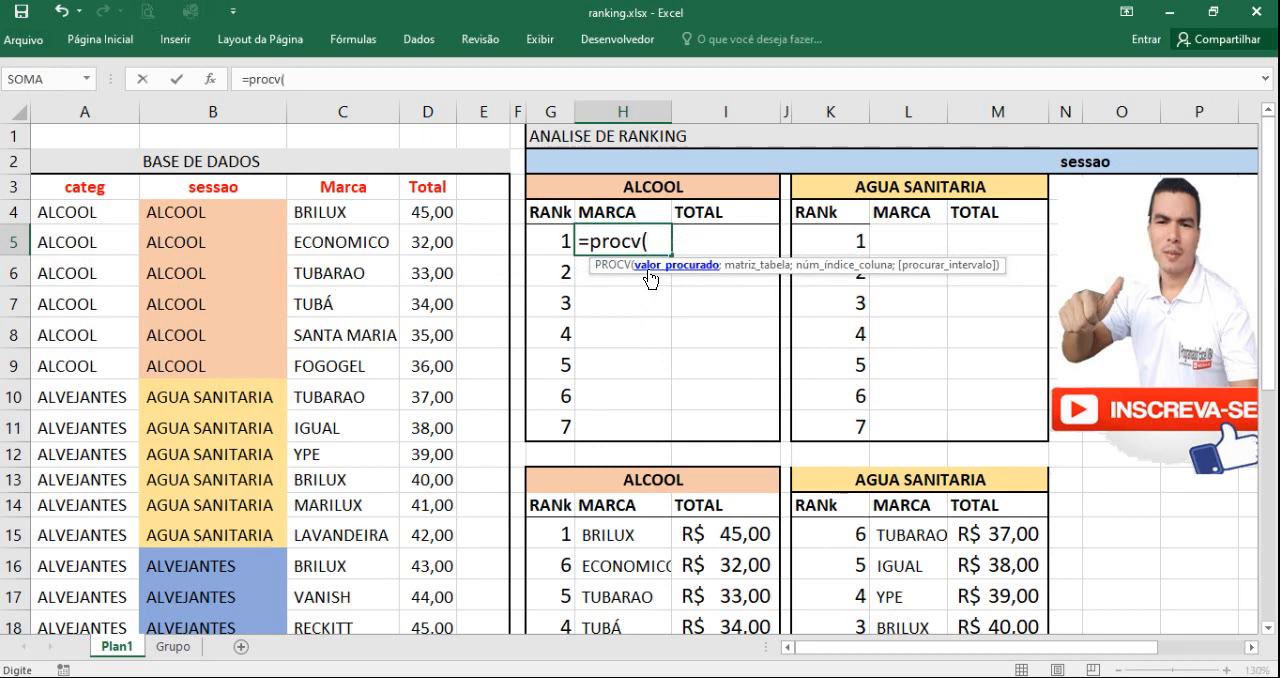
{"action": "left_click", "coordinate": [558, 245]}
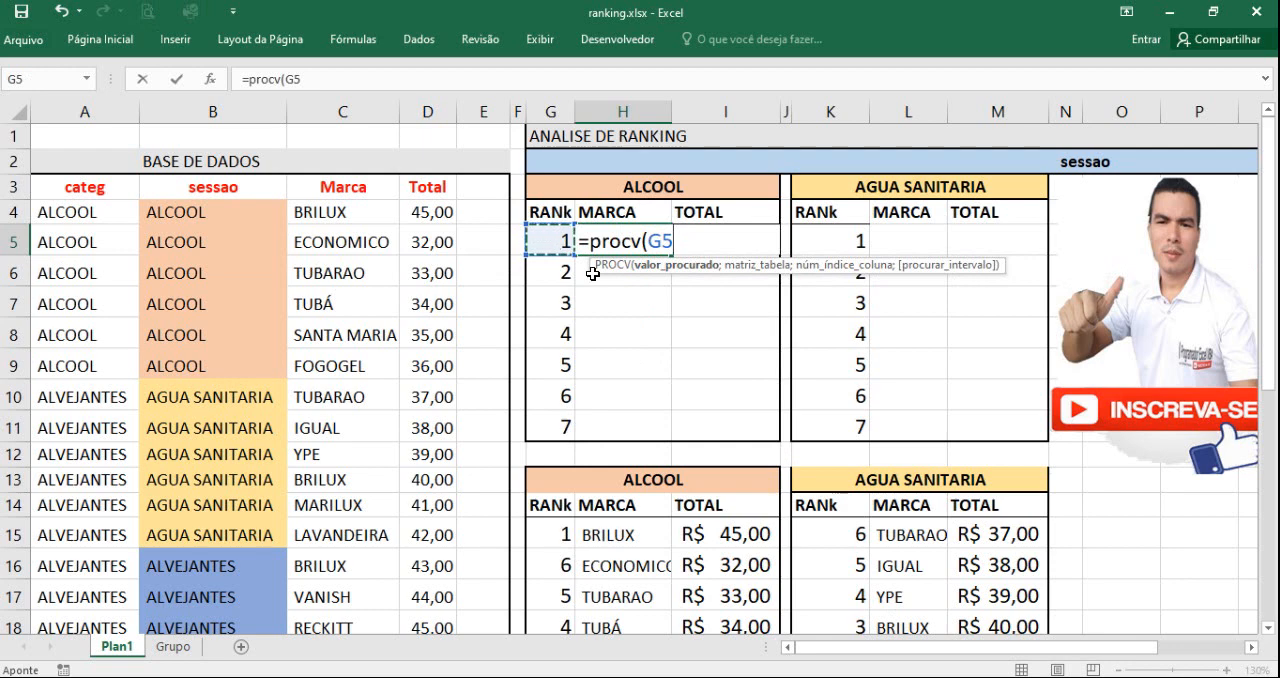
{"action": "left_click", "coordinate": [650, 240]}
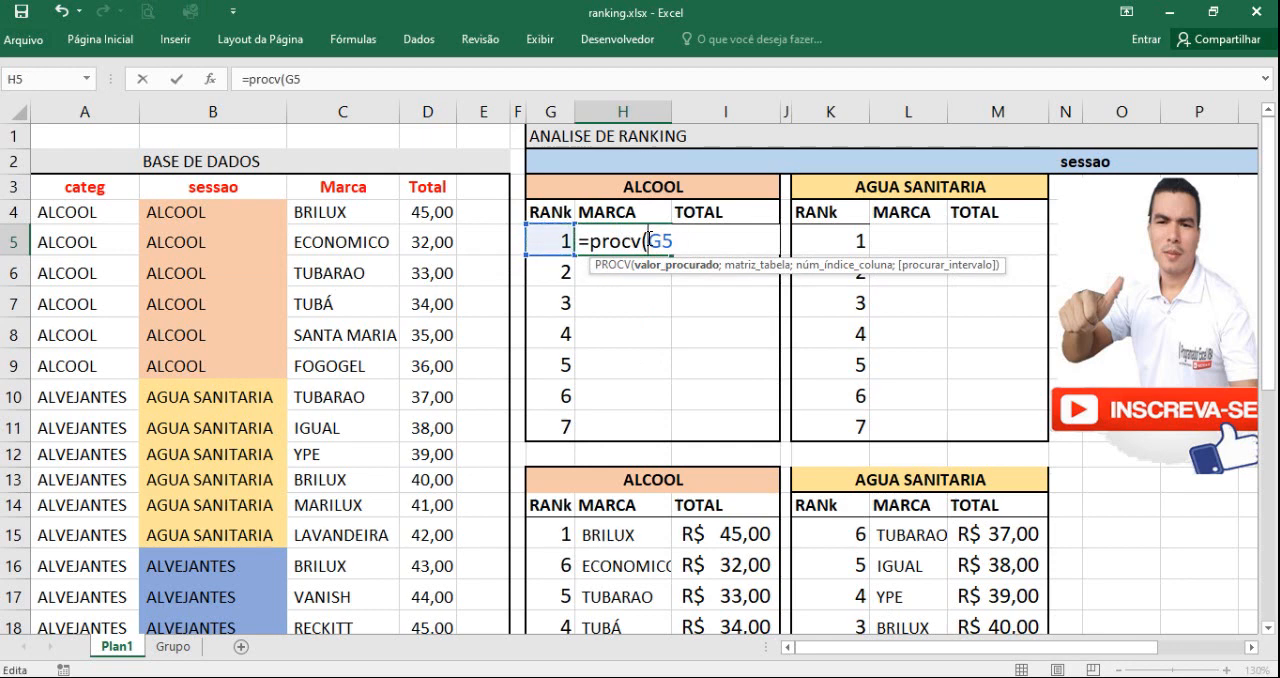
{"action": "type", "text": "$"}
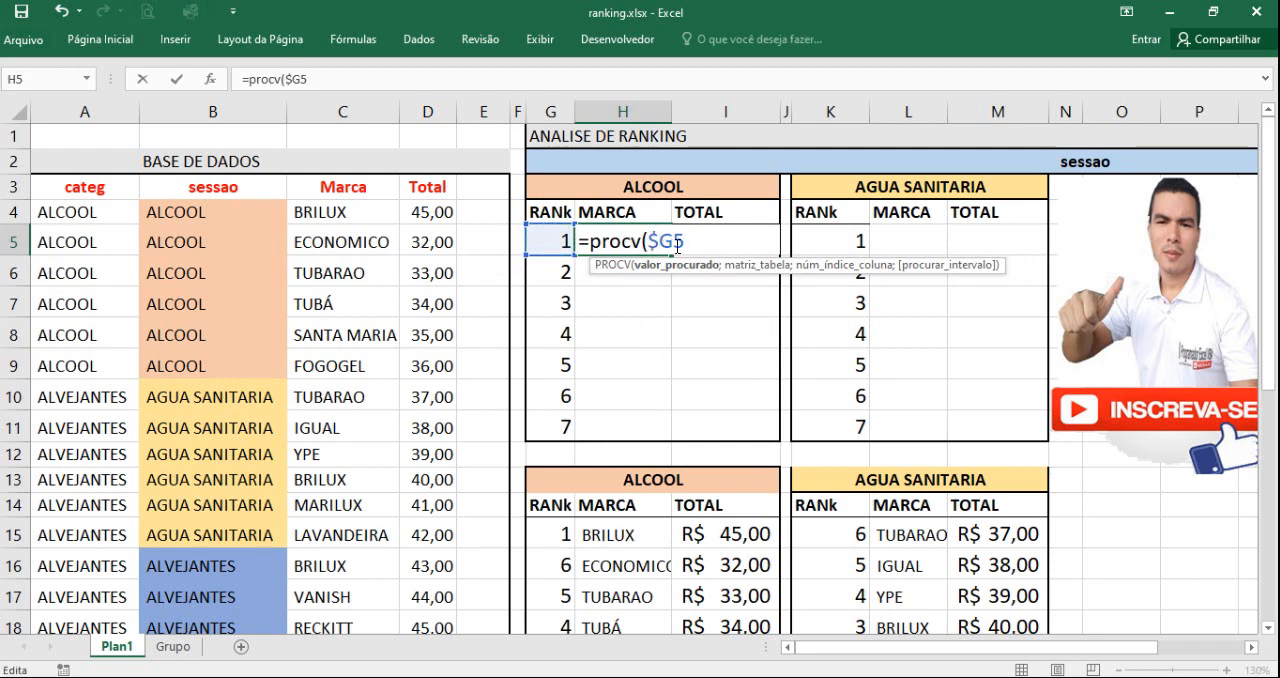
{"action": "left_click", "coordinate": [684, 241]}
{"action": "type", "text": ";"}
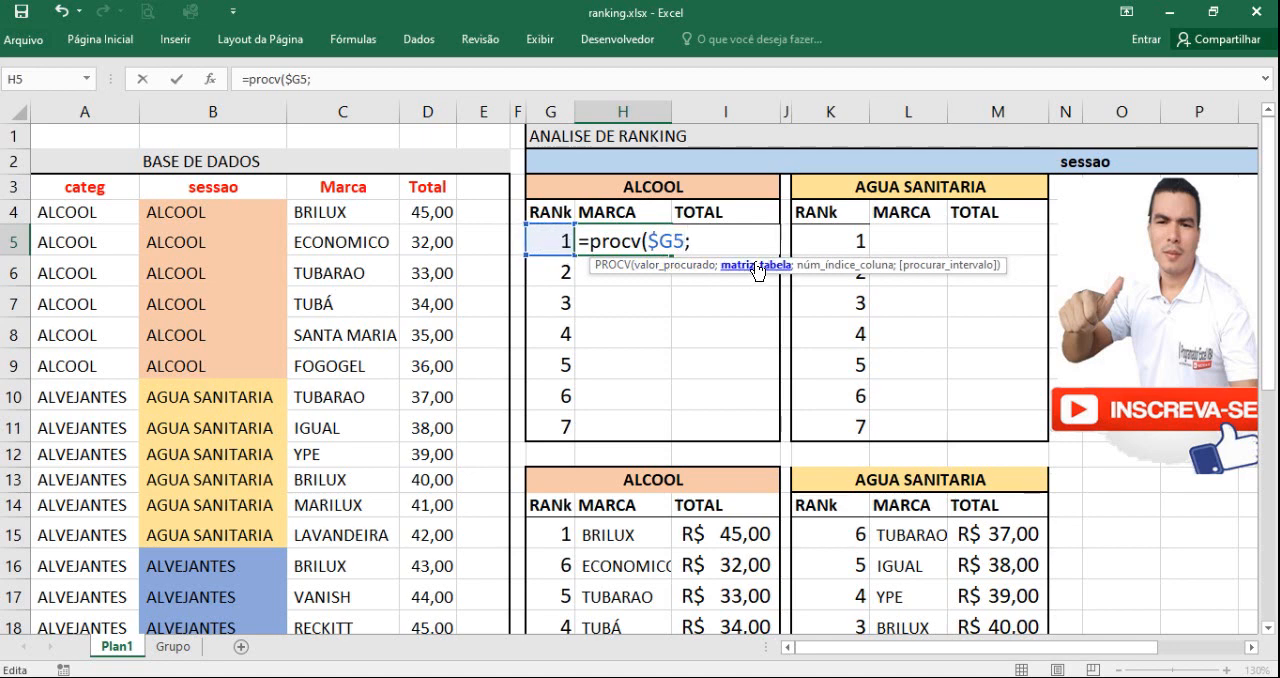
Step: Add the ALCOOL helper table as the absolute range $G$15:$I$20 for the PROCV table argument in H5
{"action": "scroll", "coordinate": [643, 371], "scroll_direction": "down", "scroll_amount": 2}
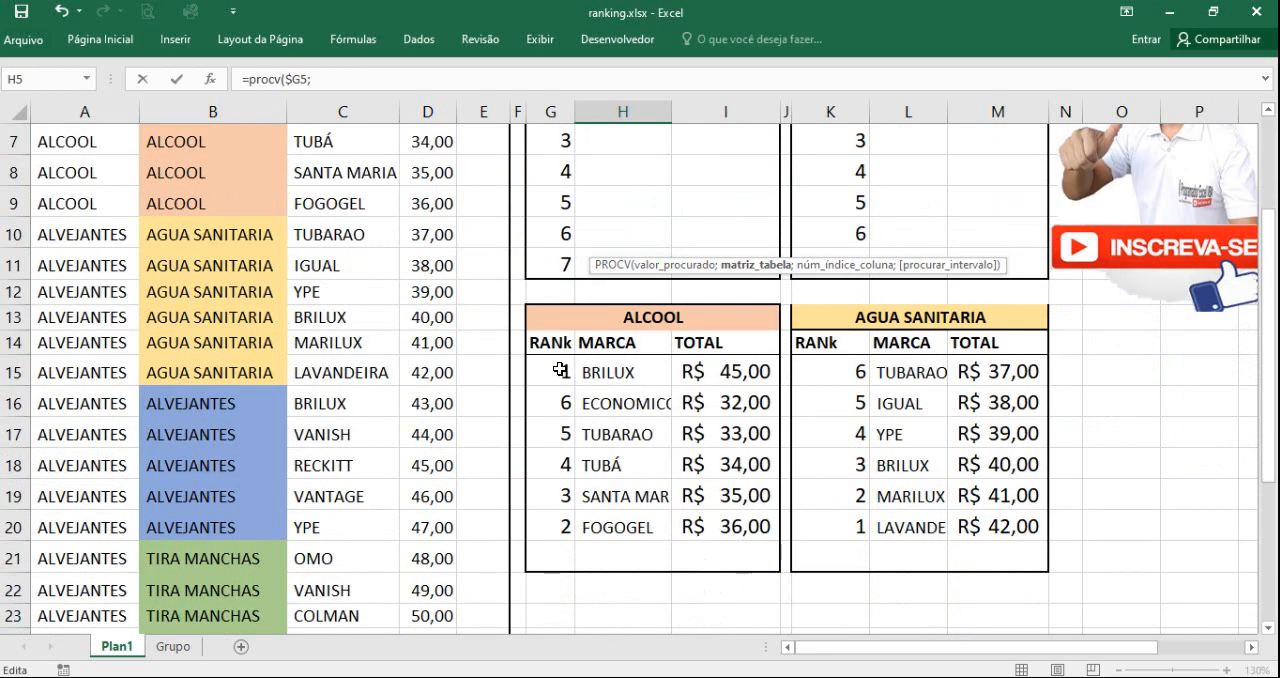
{"action": "left_click_drag", "start_coordinate": [556, 370], "coordinate": [736, 527]}
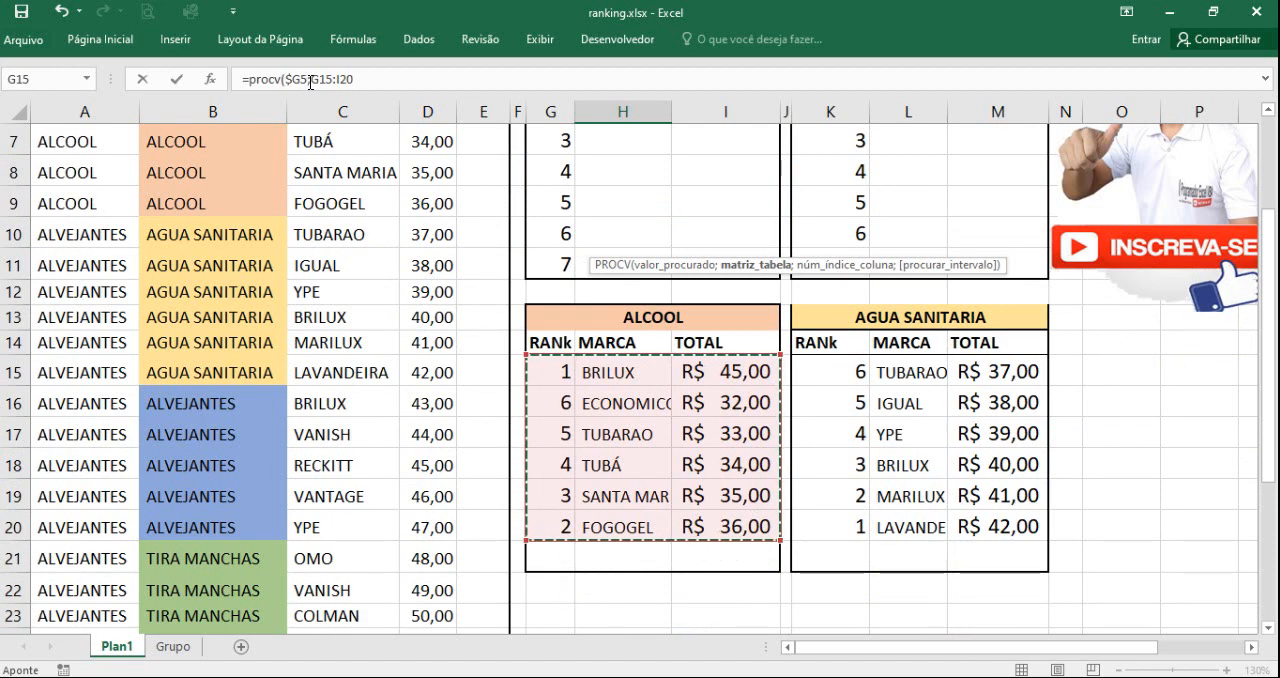
{"action": "left_click_drag", "start_coordinate": [309, 80], "coordinate": [370, 81]}
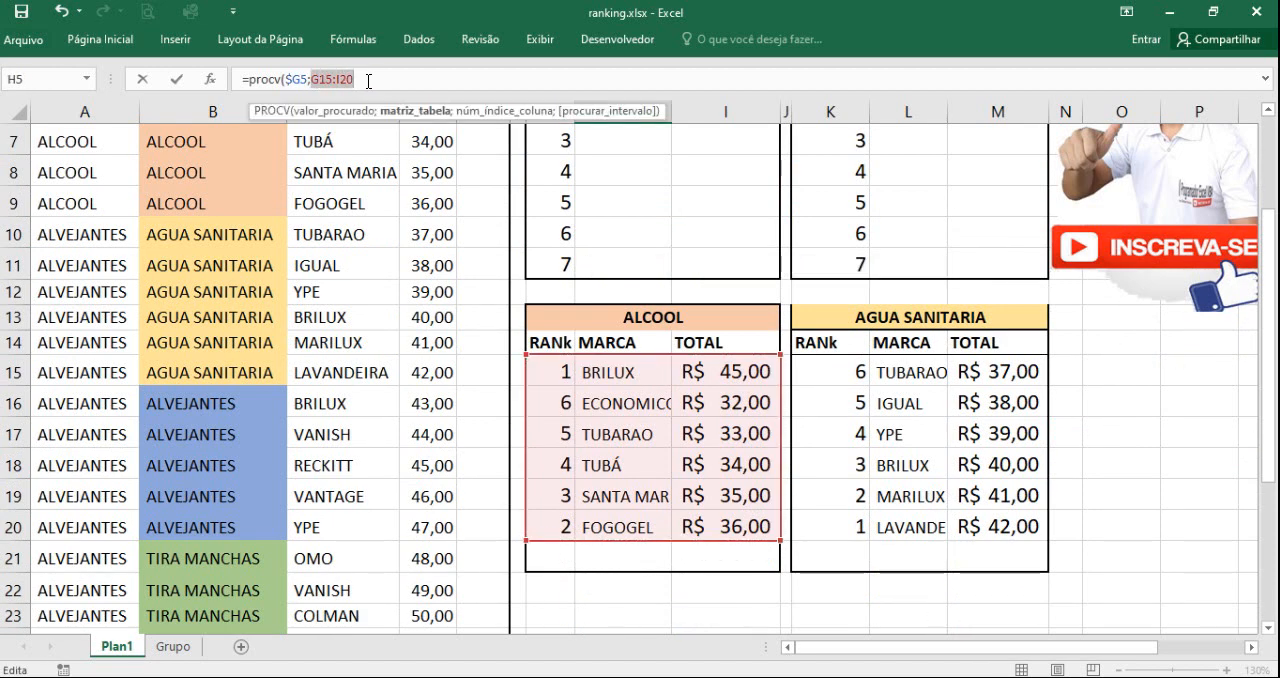
{"action": "key", "text": "F4"}
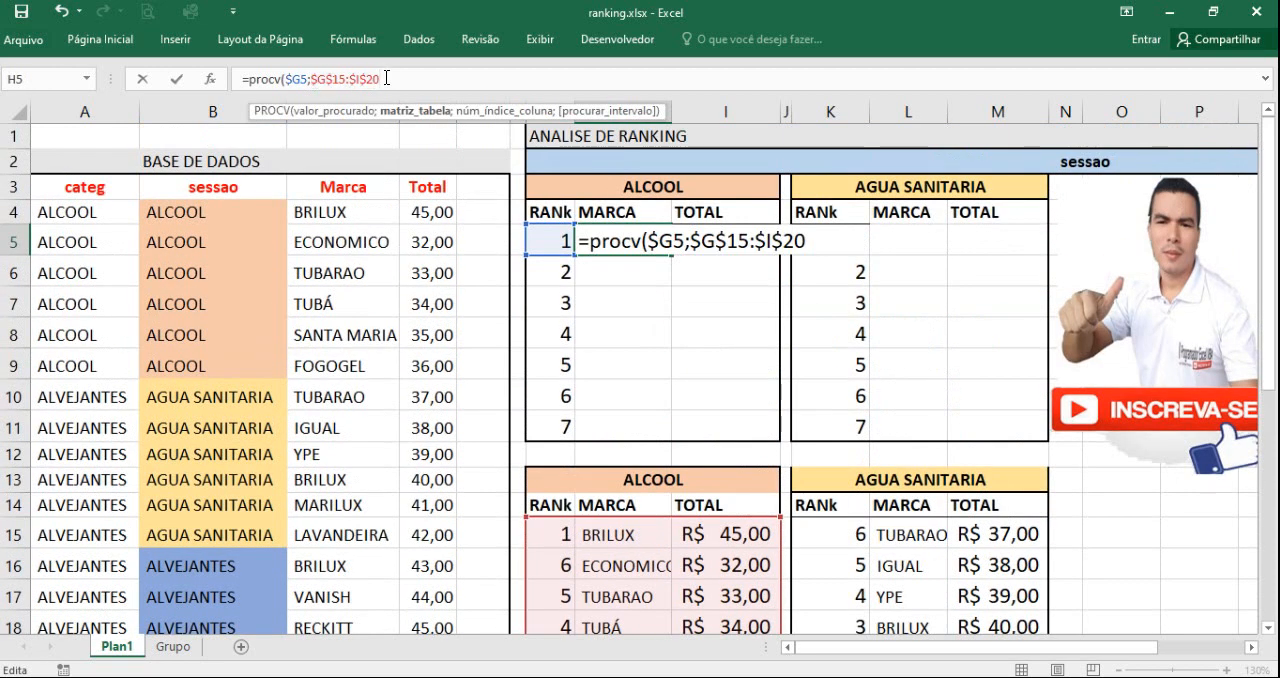
{"action": "type", "text": ";"}
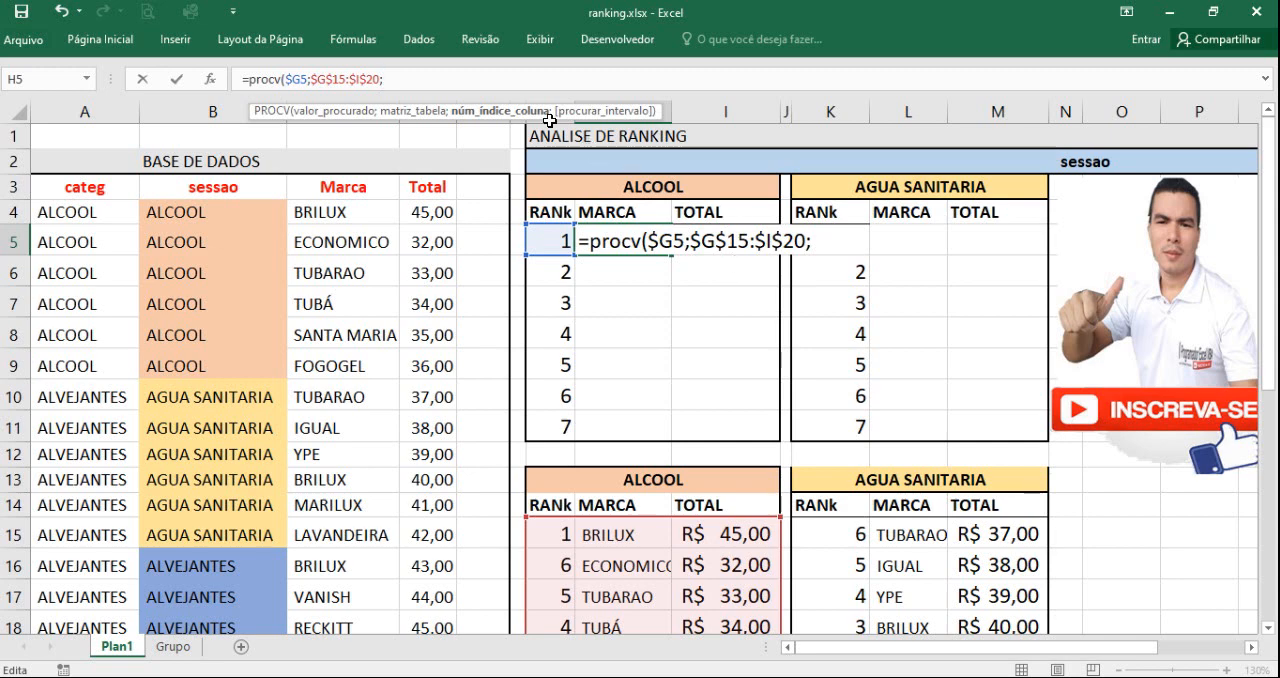
Step: Complete the H5 PROCV with column index 2 and exact match FALSO, and compare it with the BRILUX row in the ALCOOL helper table
{"action": "type", "text": "2;"}
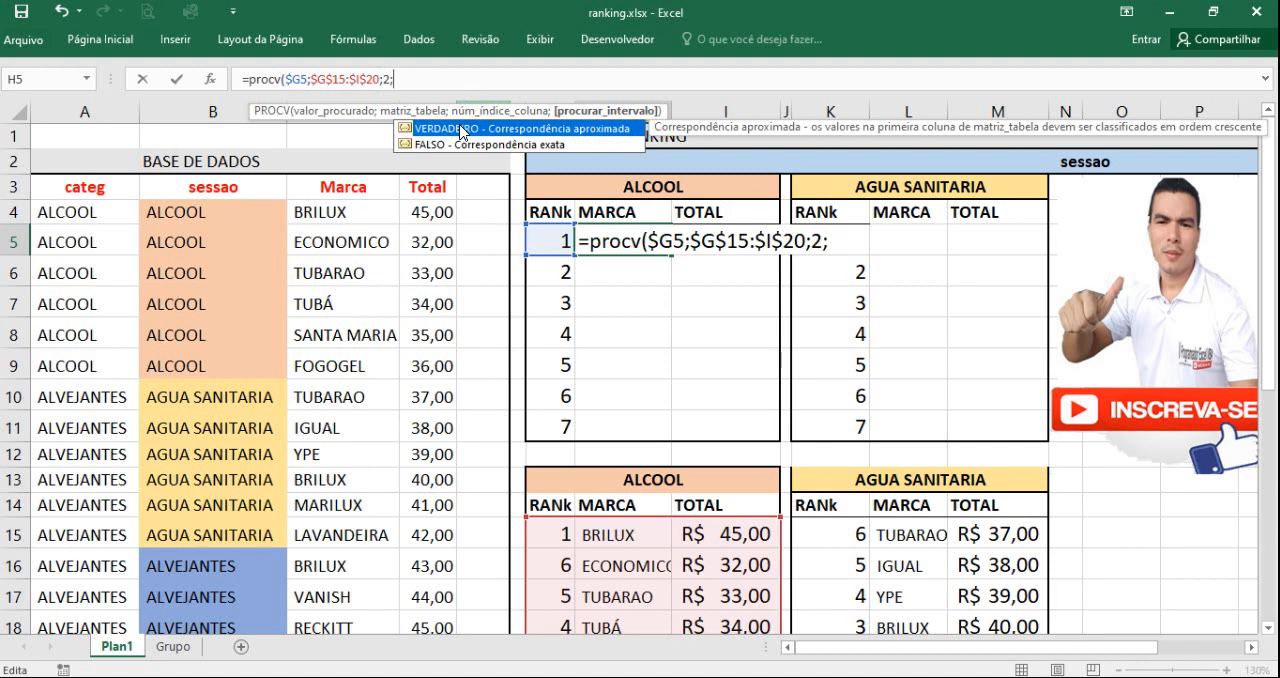
{"action": "type", "text": "0"}
{"action": "double_click", "coordinate": [432, 148]}
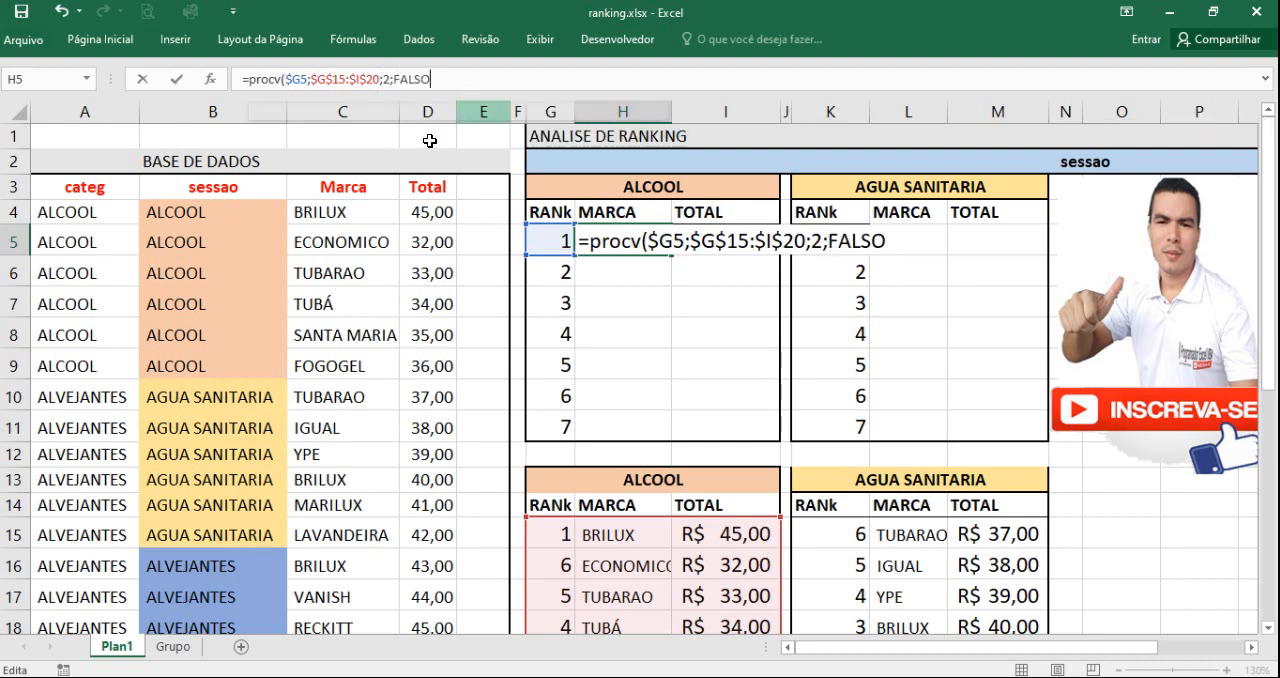
{"action": "key", "text": "Return"}
{"action": "left_click", "coordinate": [618, 242]}
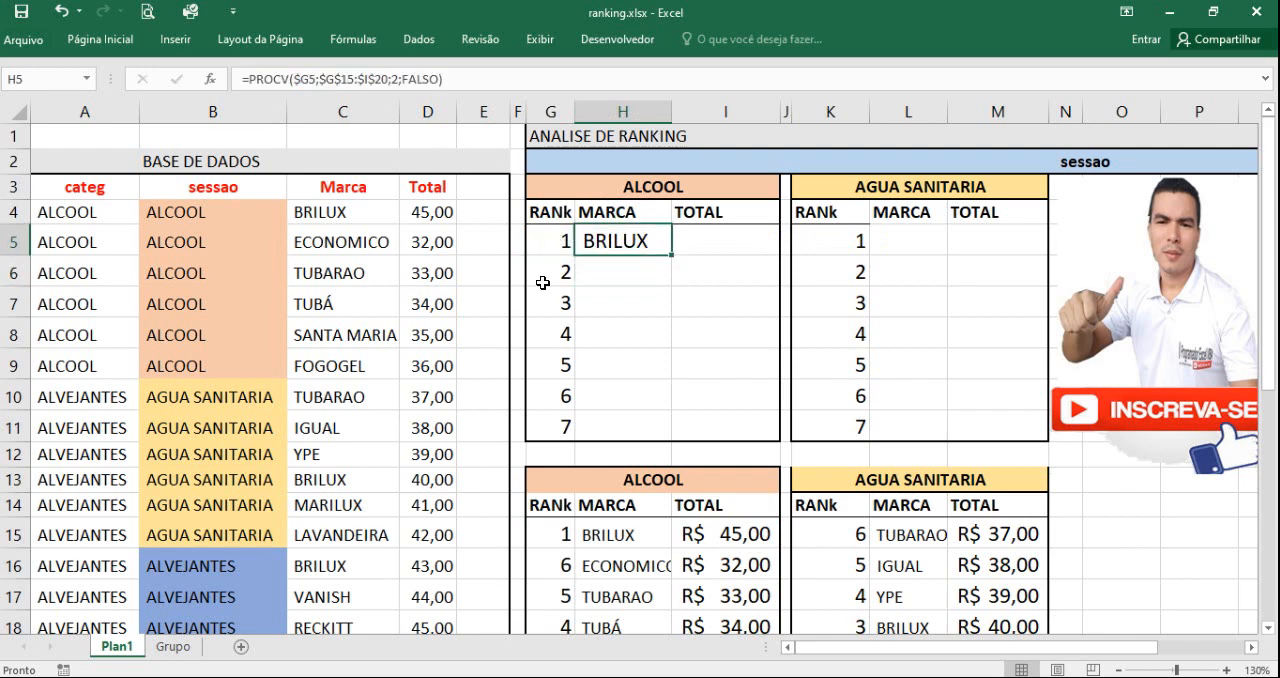
{"action": "left_click_drag", "start_coordinate": [560, 531], "coordinate": [746, 546]}
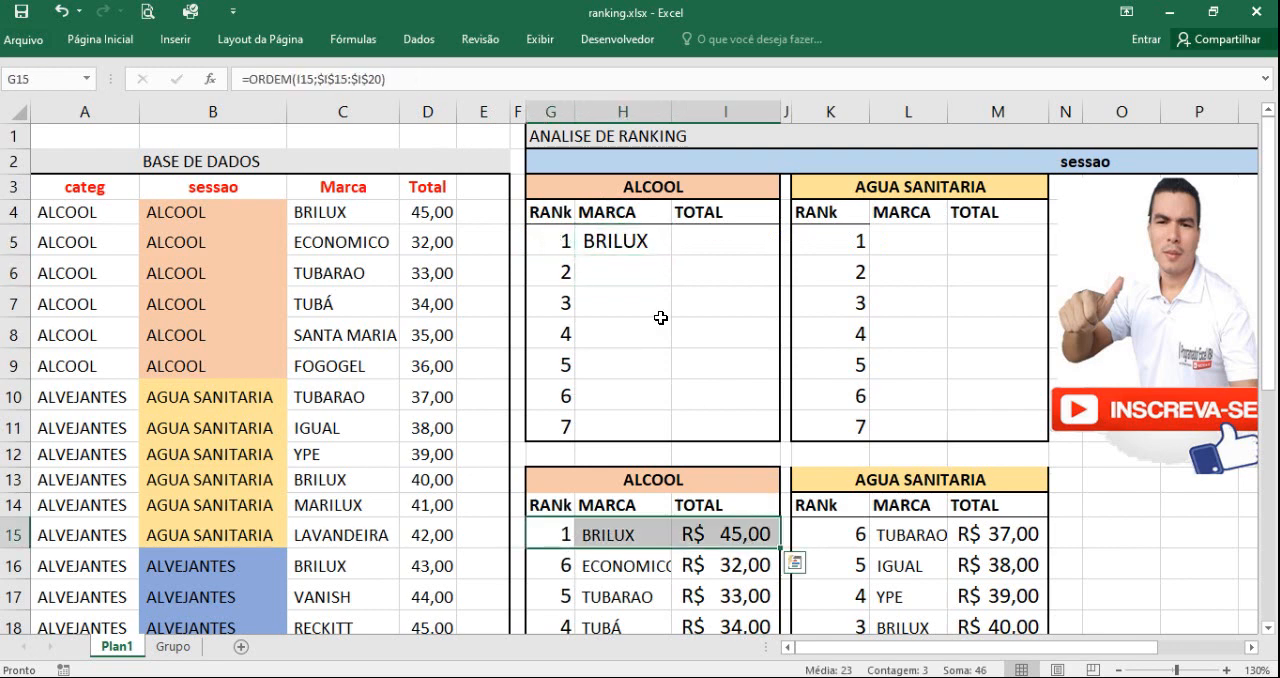
Step: Copy the H5 PROCV formula into I5 and set its column index to 3 for the ALCOOL total
{"action": "left_click", "coordinate": [646, 239]}
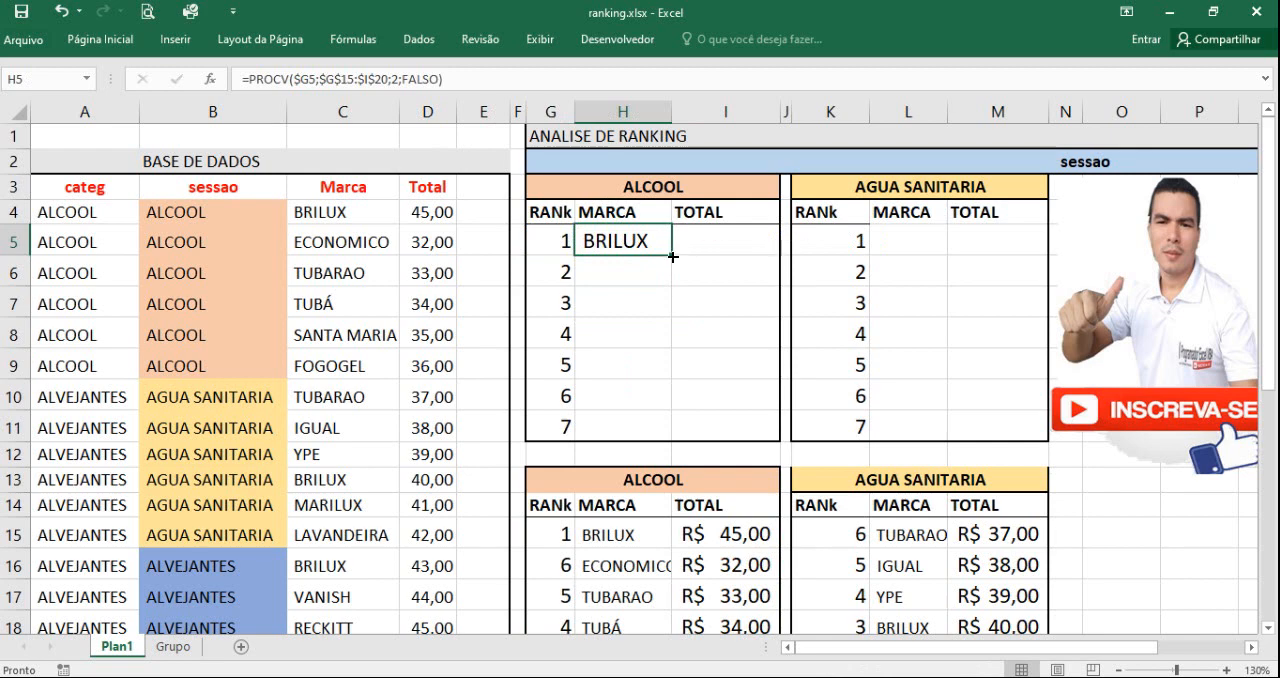
{"action": "left_click_drag", "start_coordinate": [672, 257], "coordinate": [730, 250]}
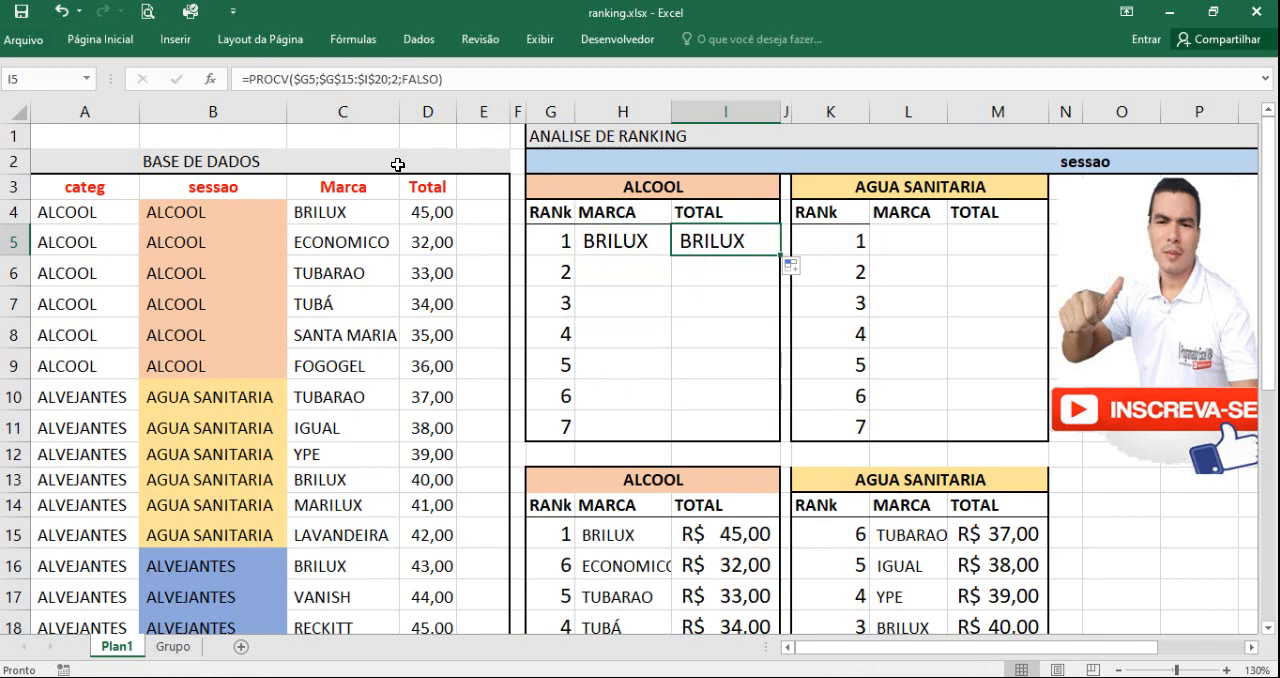
{"action": "left_click", "coordinate": [396, 80]}
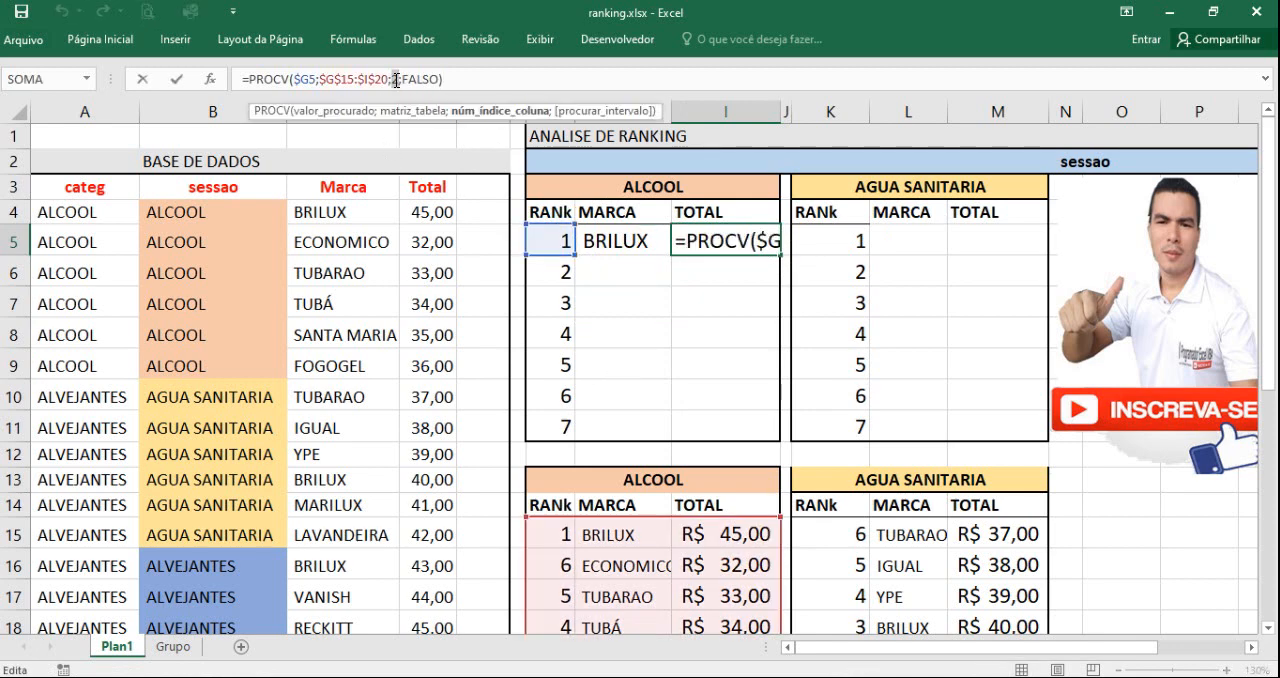
{"action": "type", "text": "3"}
{"action": "key", "text": "Return"}
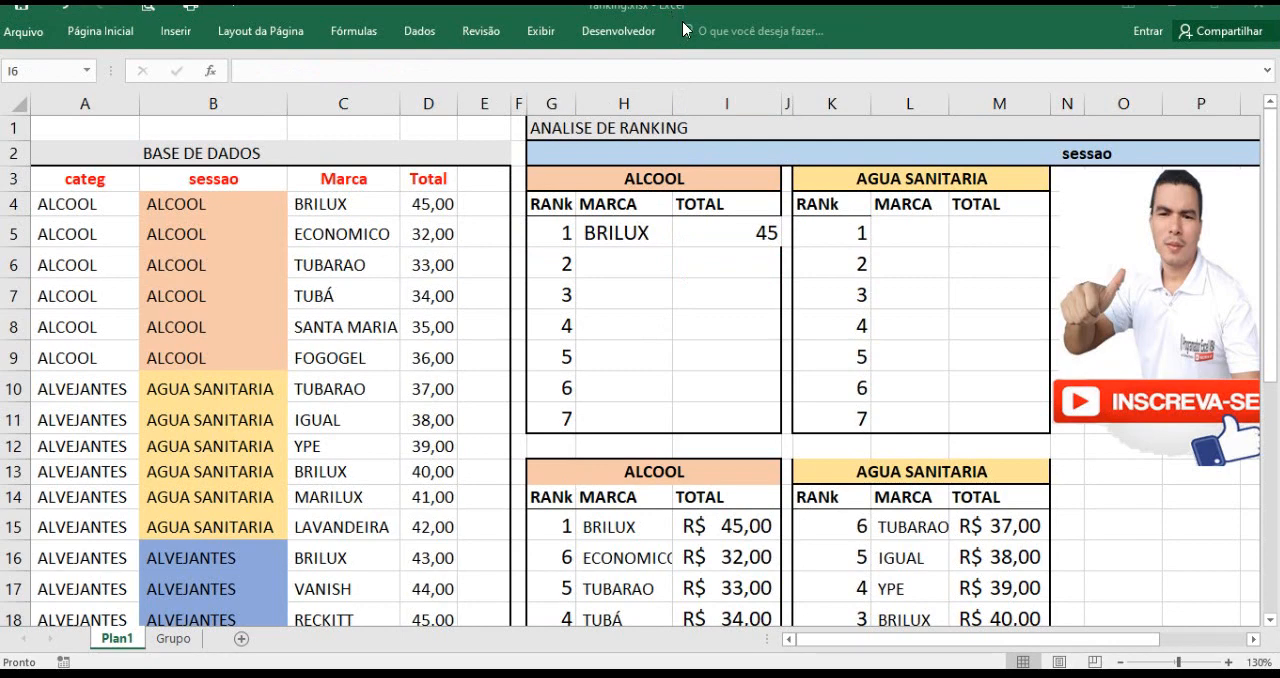
Step: Fill the ALCOOL brand and total formulas from H5:I5 down to row 11
{"action": "left_click", "coordinate": [761, 245]}
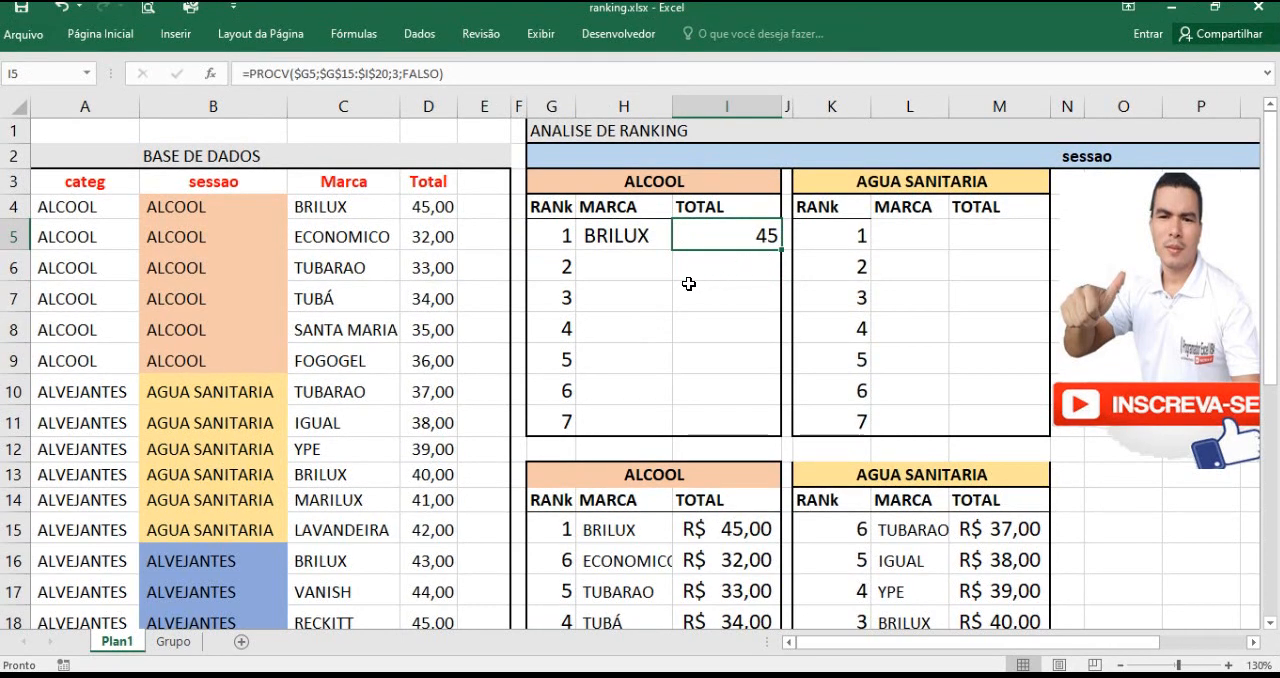
{"action": "left_click_drag", "start_coordinate": [652, 241], "coordinate": [718, 240]}
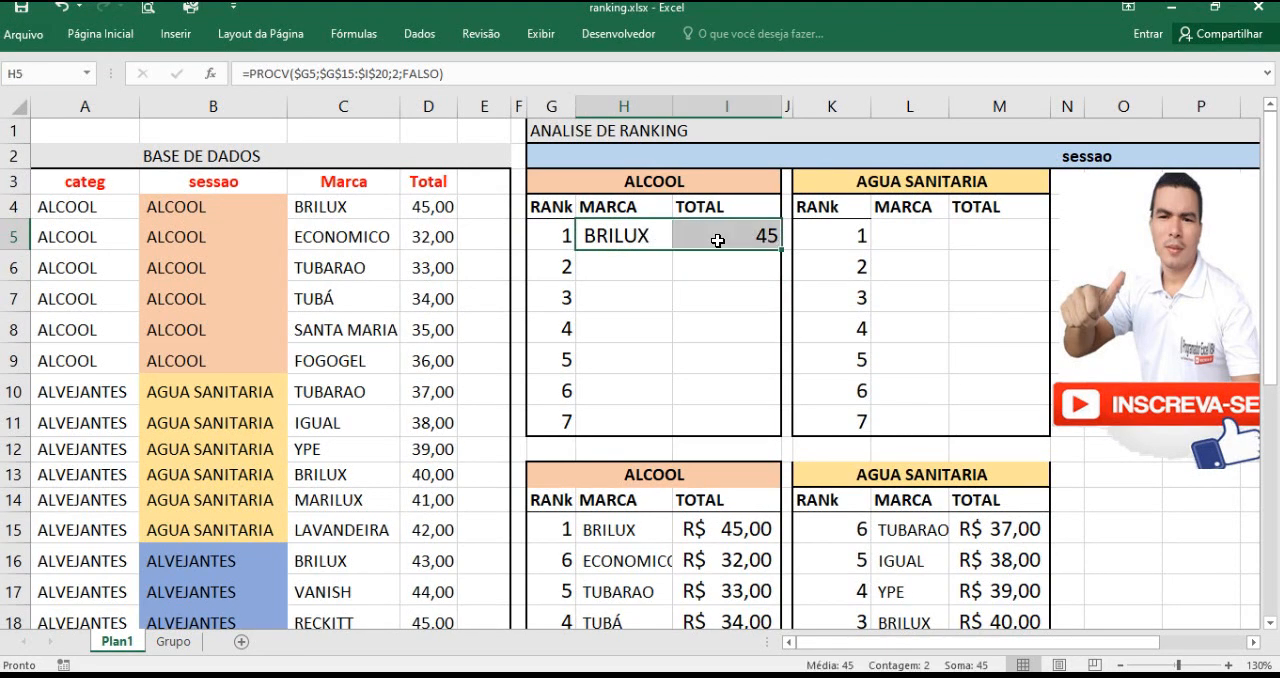
{"action": "double_click", "coordinate": [783, 249]}
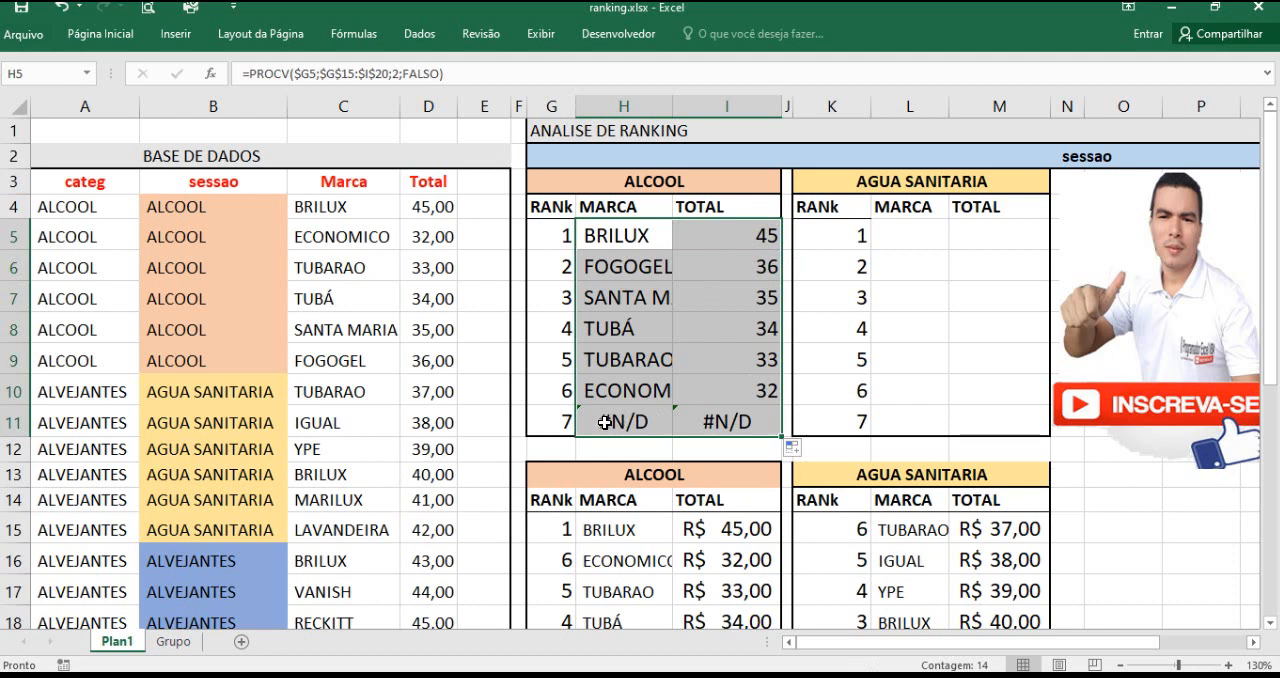
Step: Check rank 7 against the empty row 21 of the ALCOOL helper table, and clear G11:I11
{"action": "left_click_drag", "start_coordinate": [600, 422], "coordinate": [704, 422]}
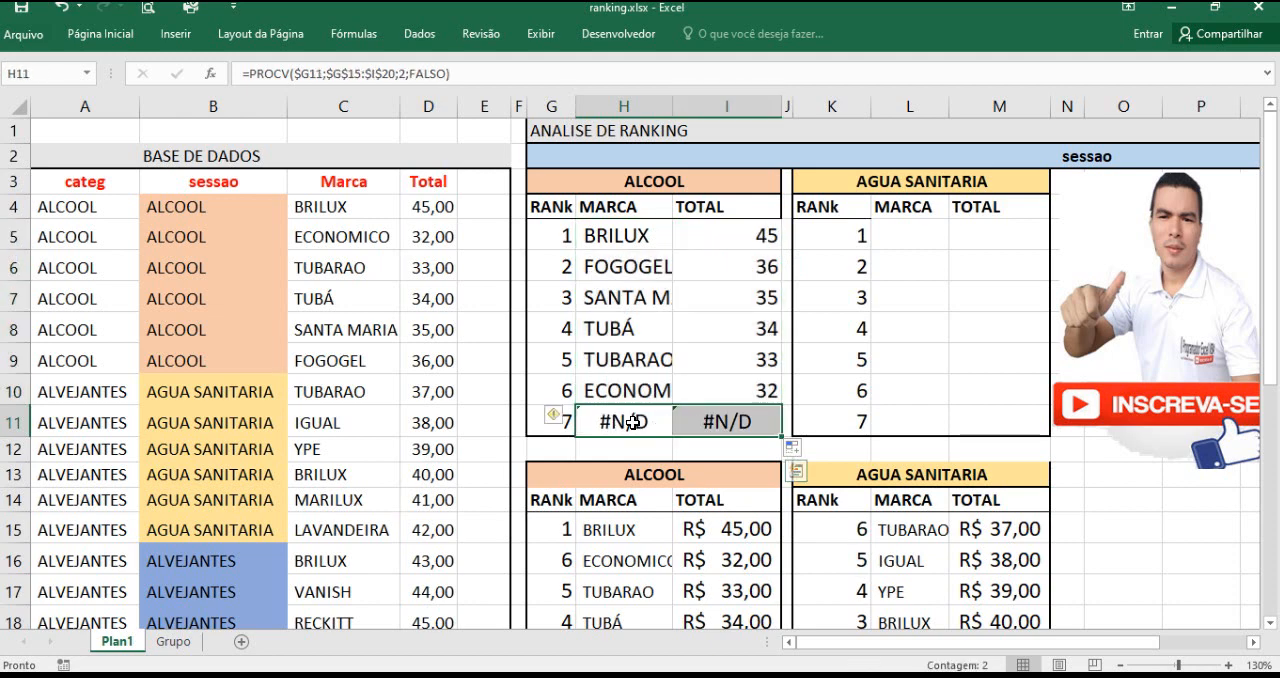
{"action": "scroll", "coordinate": [597, 400], "scroll_direction": "down", "scroll_amount": 2}
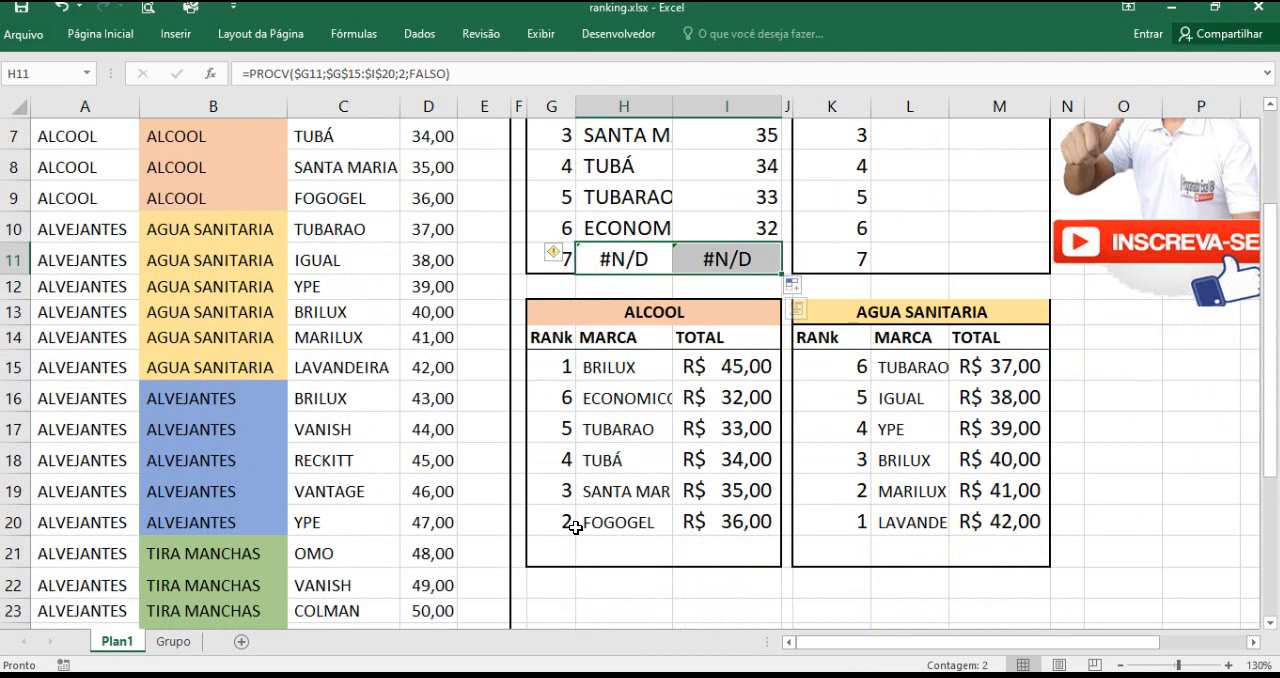
{"action": "left_click_drag", "start_coordinate": [572, 553], "coordinate": [713, 556]}
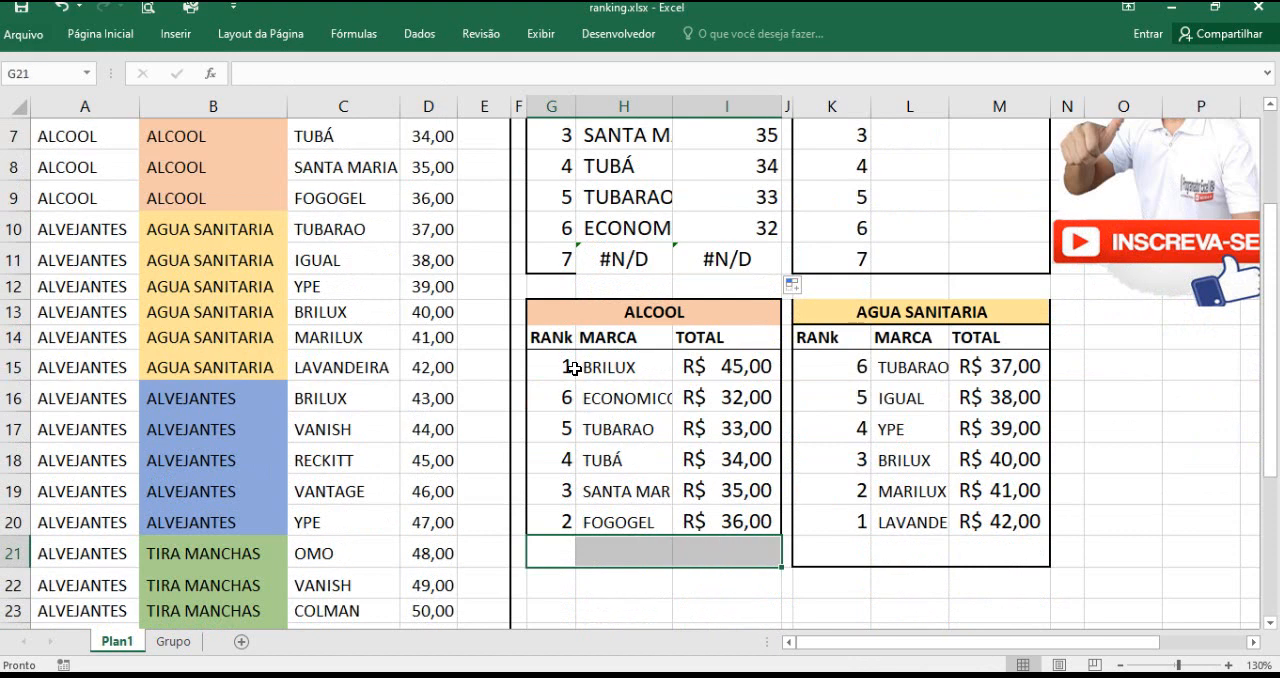
{"action": "scroll", "coordinate": [644, 277], "scroll_direction": "up", "scroll_amount": 2}
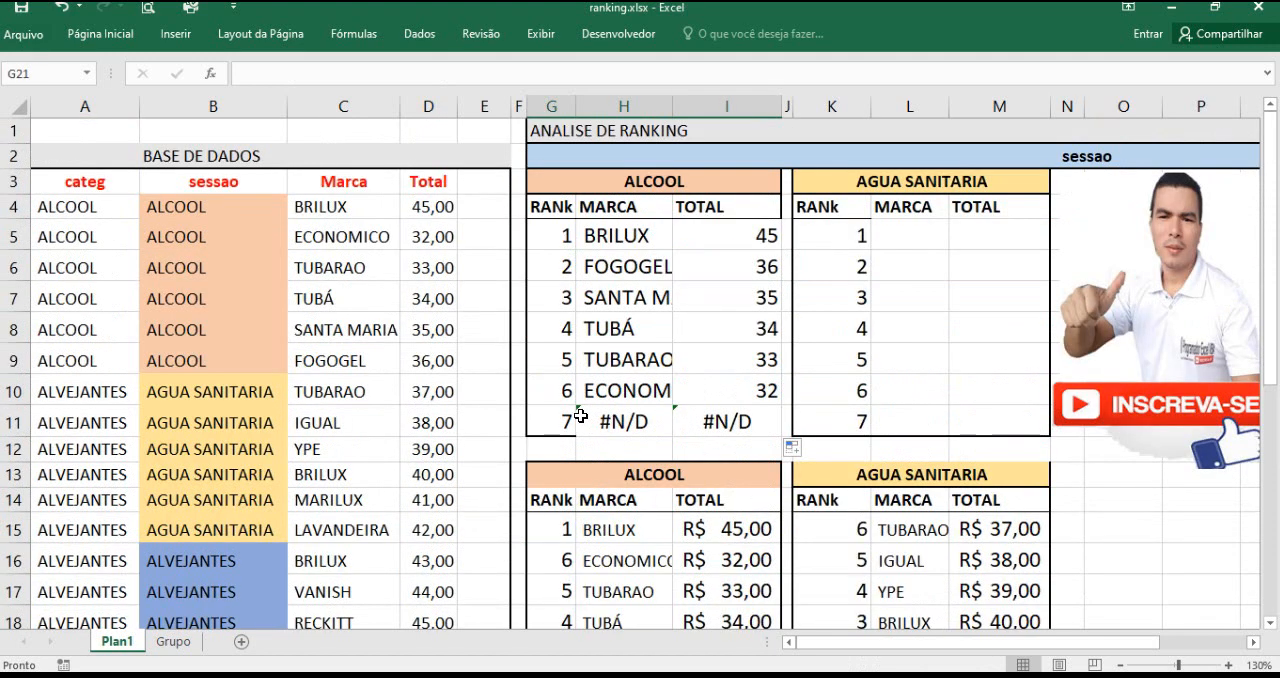
{"action": "left_click_drag", "start_coordinate": [650, 422], "coordinate": [724, 423]}
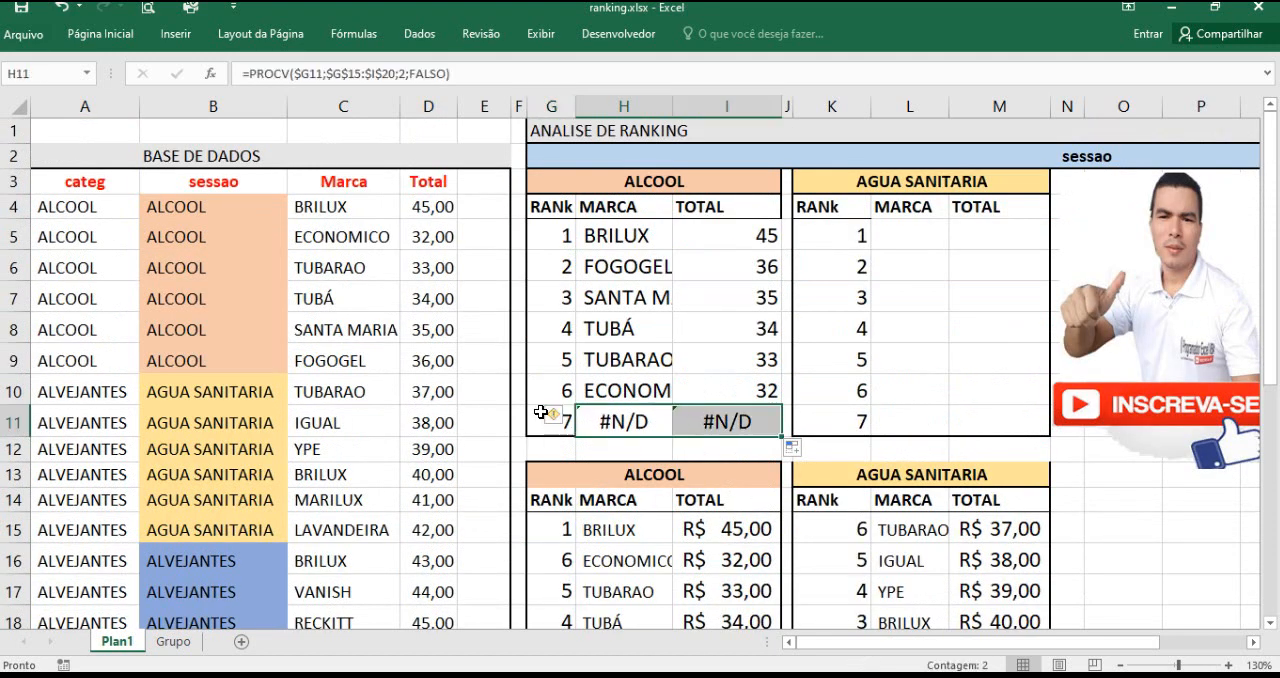
{"action": "left_click_drag", "start_coordinate": [556, 422], "coordinate": [693, 412]}
{"action": "key", "text": "Delete"}
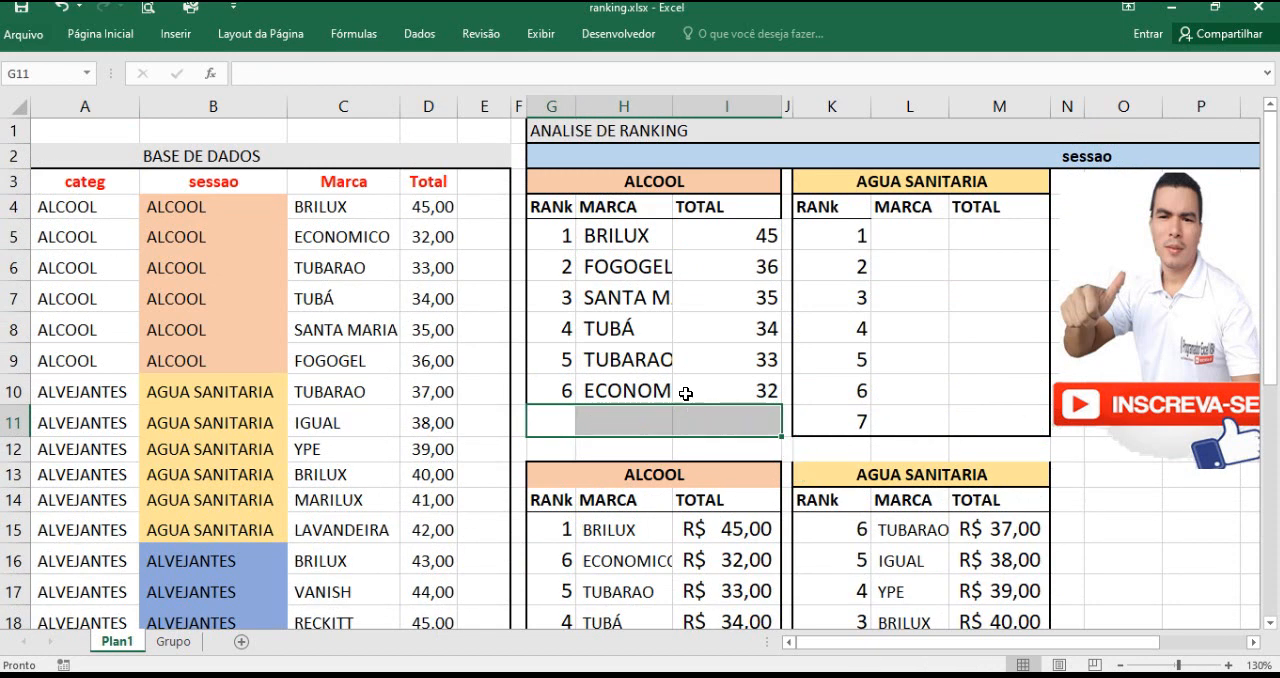
Step: Start a PROCV formula in L5 of the upper AGUA SANITARIA table with the column-locked rank $K5 as the lookup value
{"action": "left_click", "coordinate": [855, 420]}
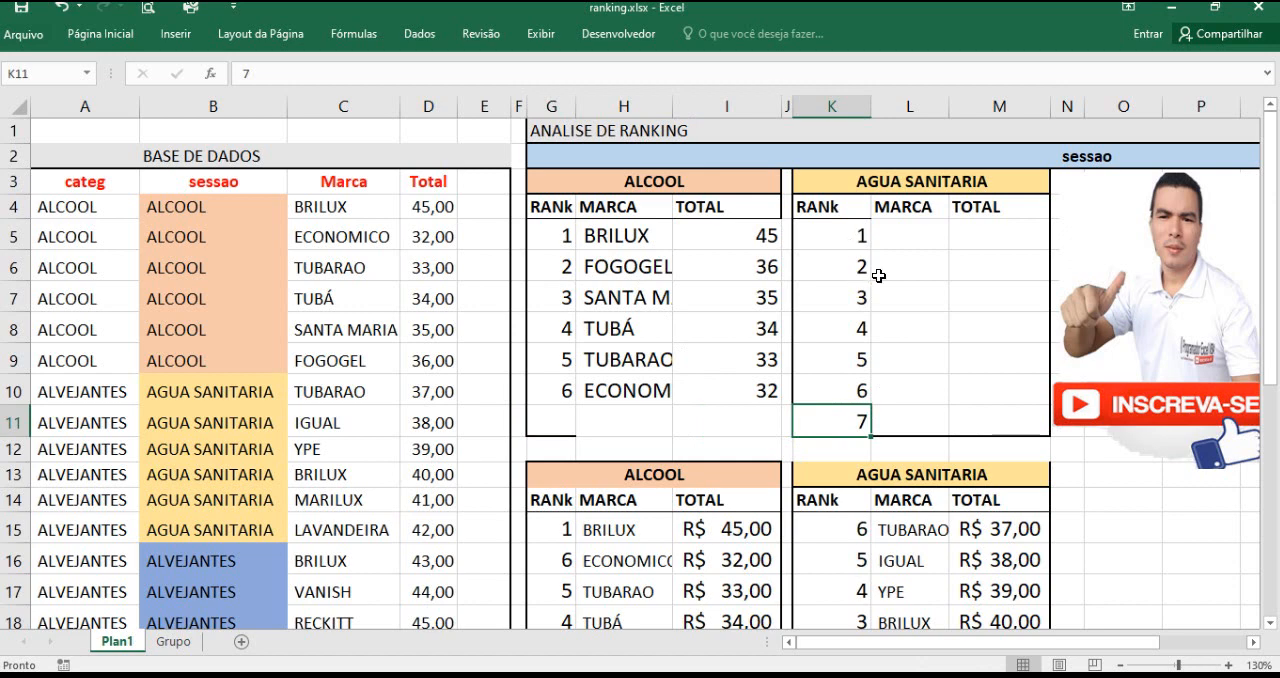
{"action": "left_click", "coordinate": [902, 240]}
{"action": "type", "text": "=procv"}
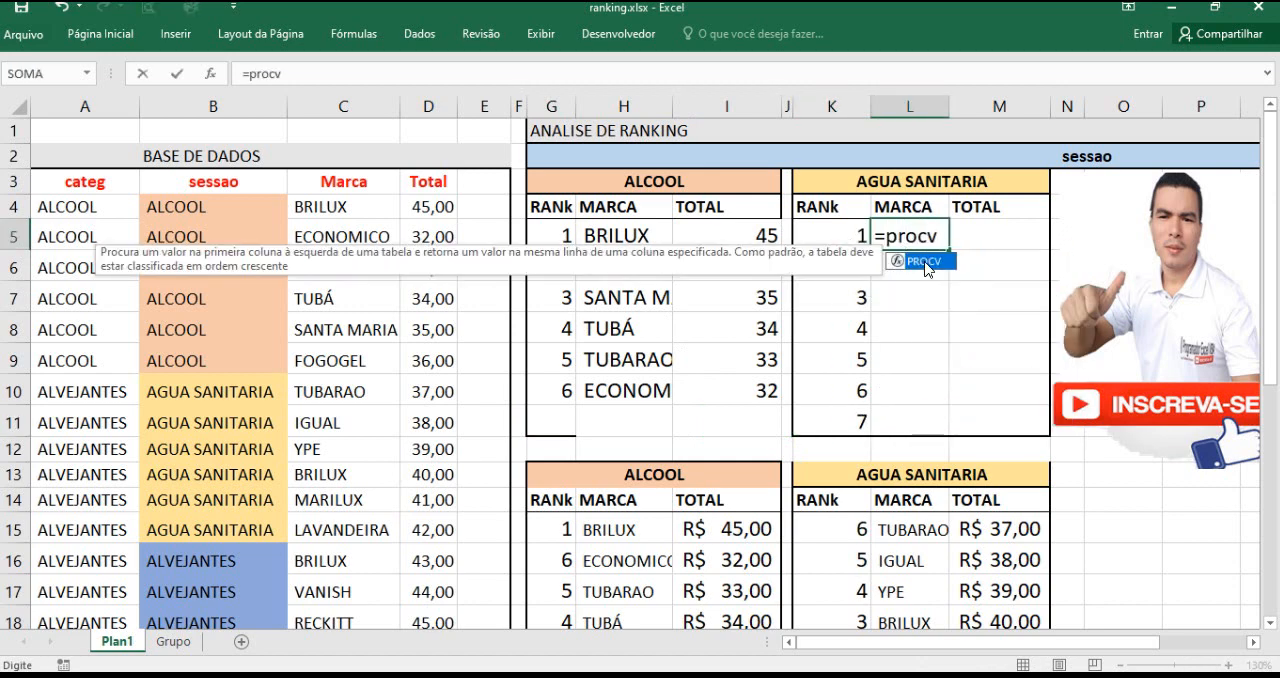
{"action": "double_click", "coordinate": [924, 263]}
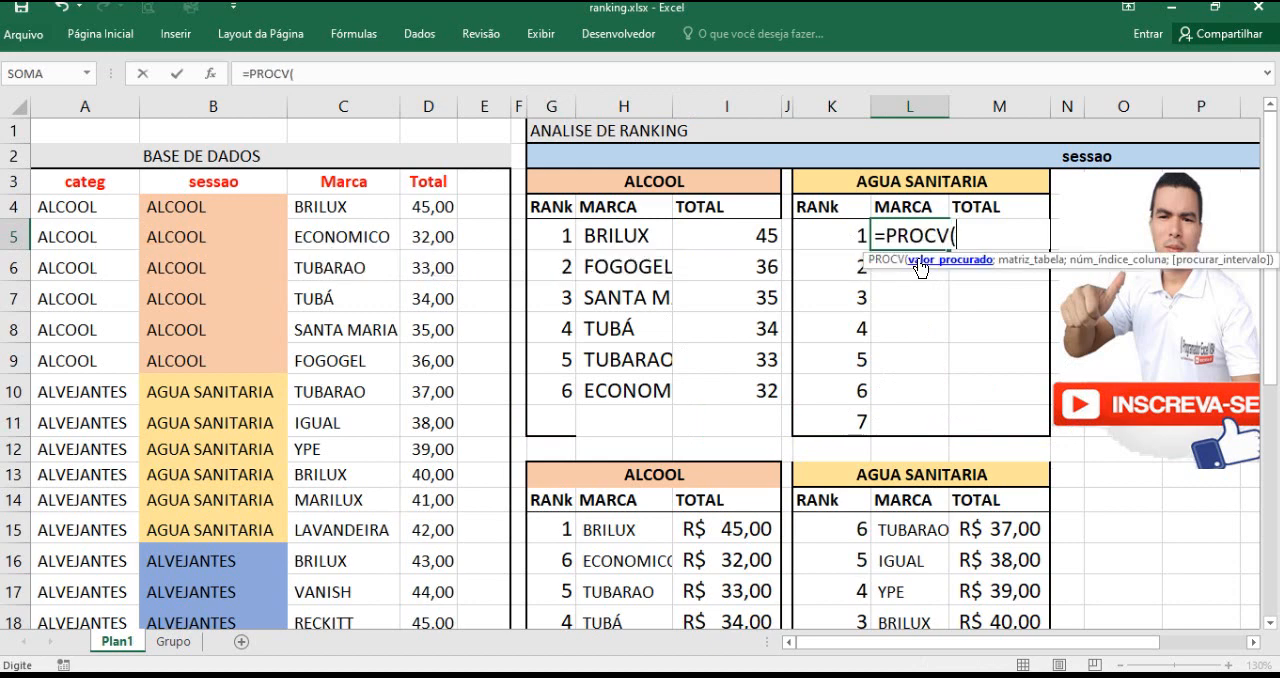
{"action": "left_click", "coordinate": [843, 234]}
{"action": "left_click", "coordinate": [962, 236]}
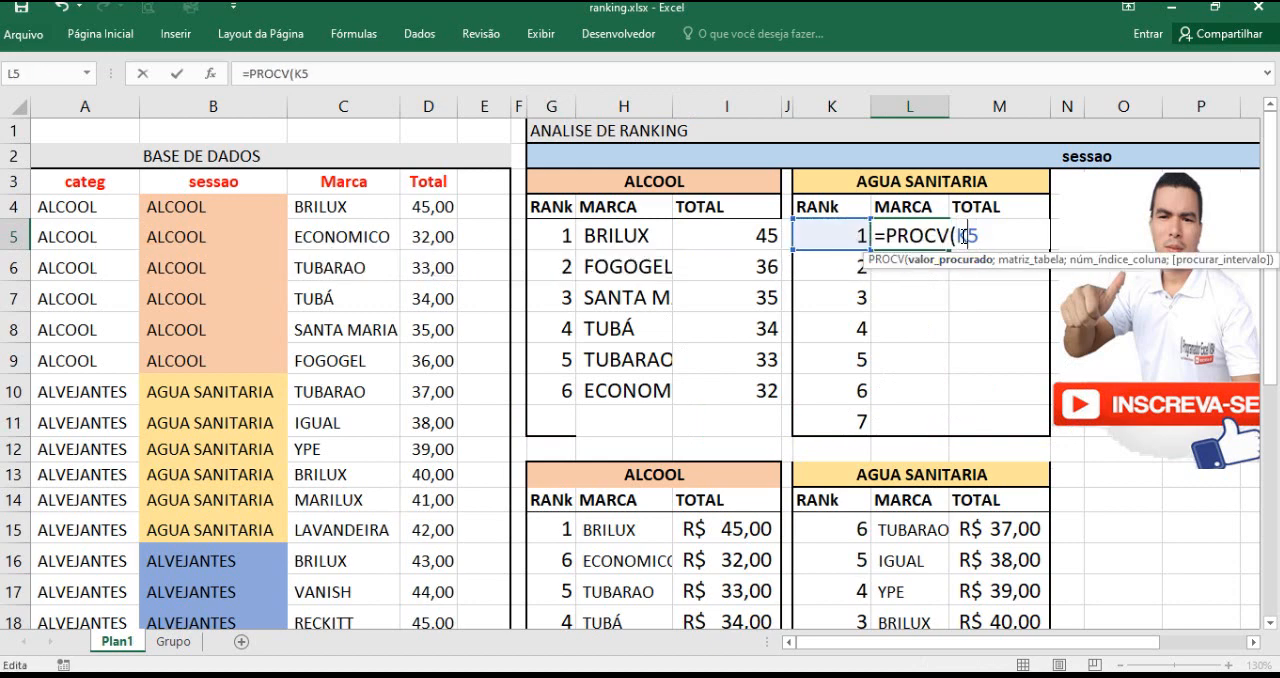
{"action": "type", "text": "$K5;"}
Step: Add the AGUA SANITARIA helper table as the absolute range $K$15:$M$20 for the PROCV table argument in L5
{"action": "left_click_drag", "start_coordinate": [845, 529], "coordinate": [978, 596]}
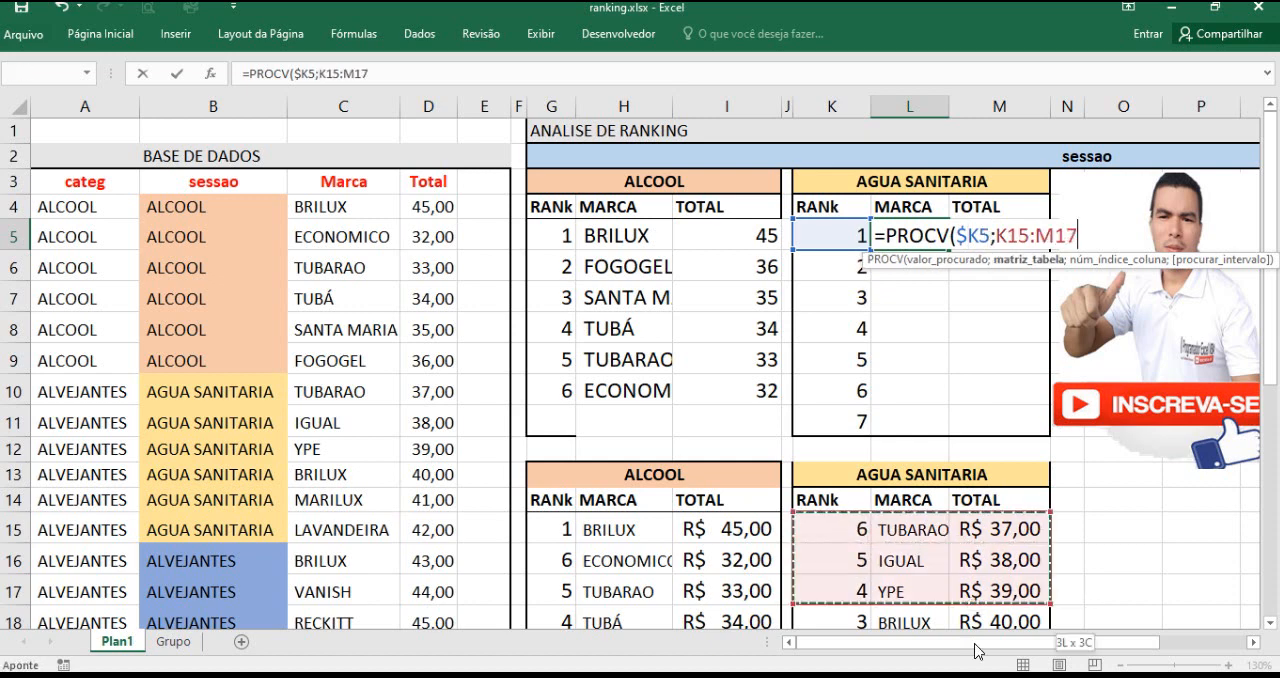
{"action": "left_click_drag", "start_coordinate": [978, 652], "coordinate": [978, 590]}
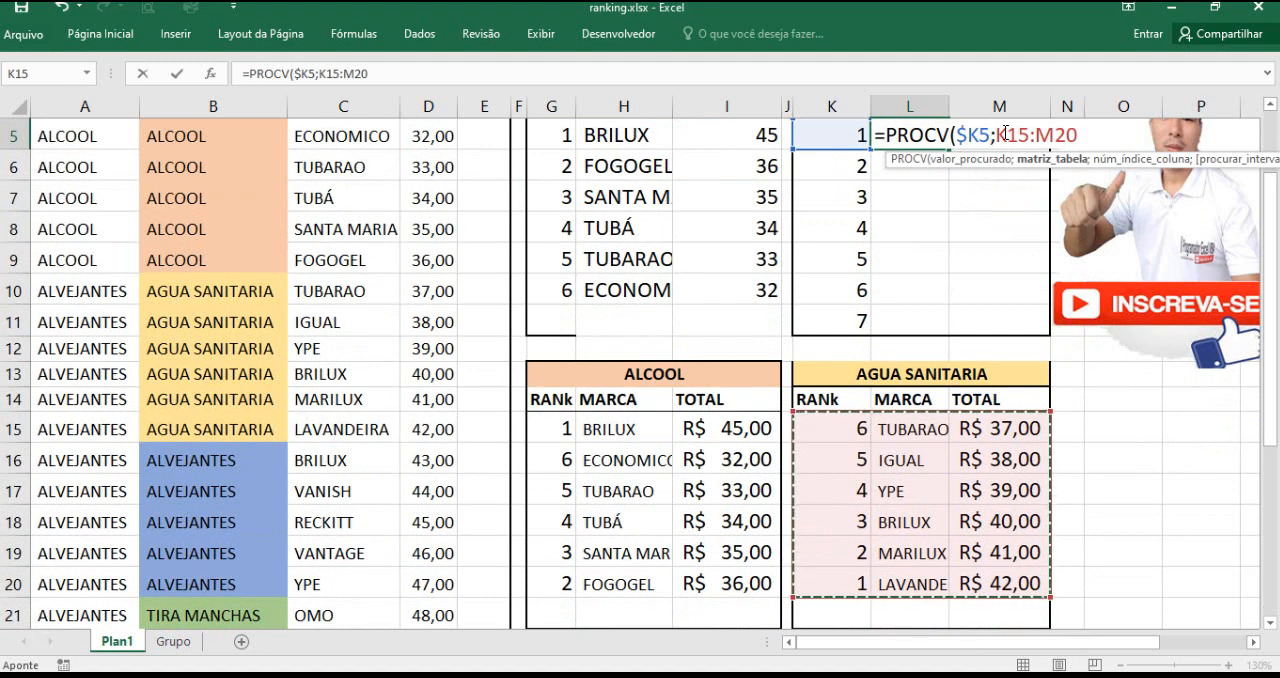
{"action": "left_click_drag", "start_coordinate": [996, 134], "coordinate": [1078, 150]}
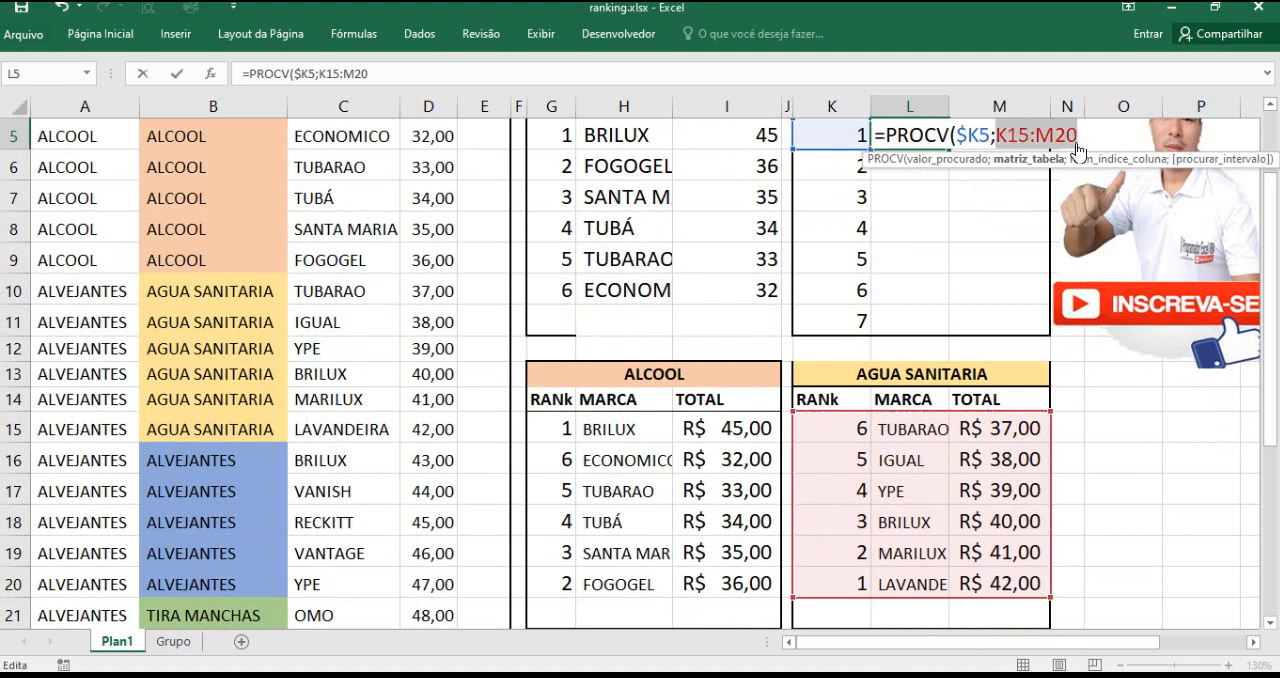
{"action": "key", "text": "F4"}
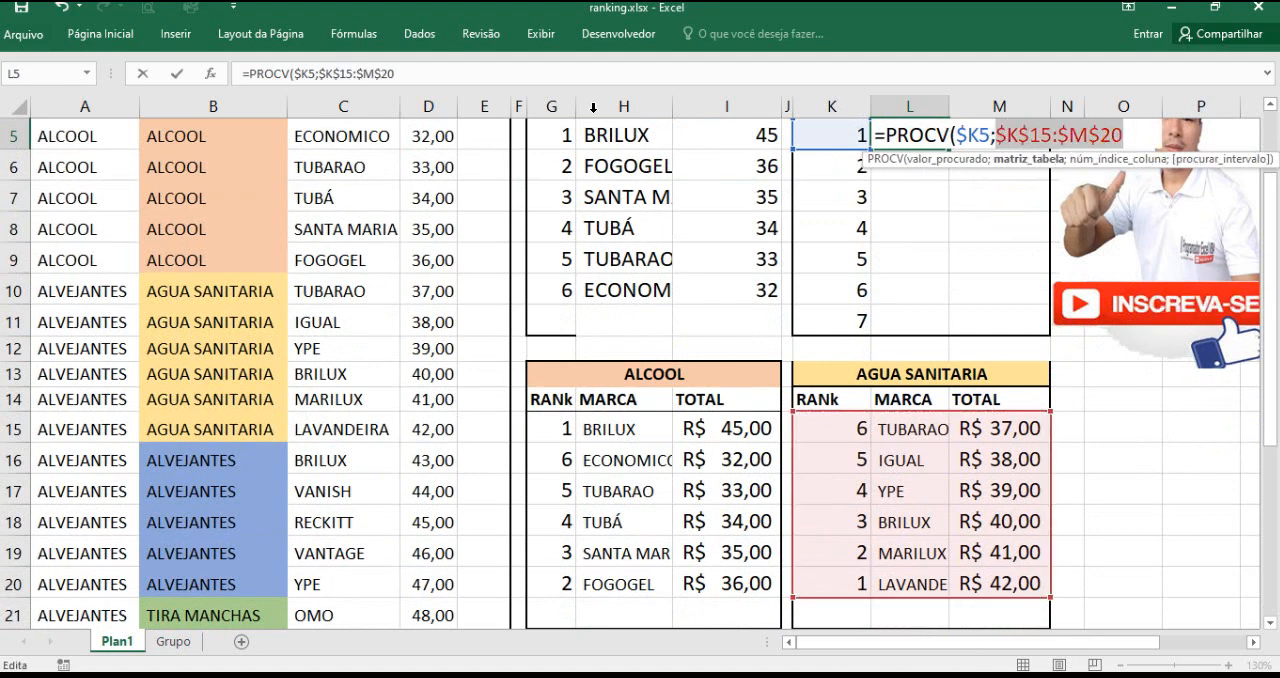
Step: Complete the L5 PROCV with column index 2 and exact match 0, and fill it down to L11
{"action": "left_click", "coordinate": [403, 76]}
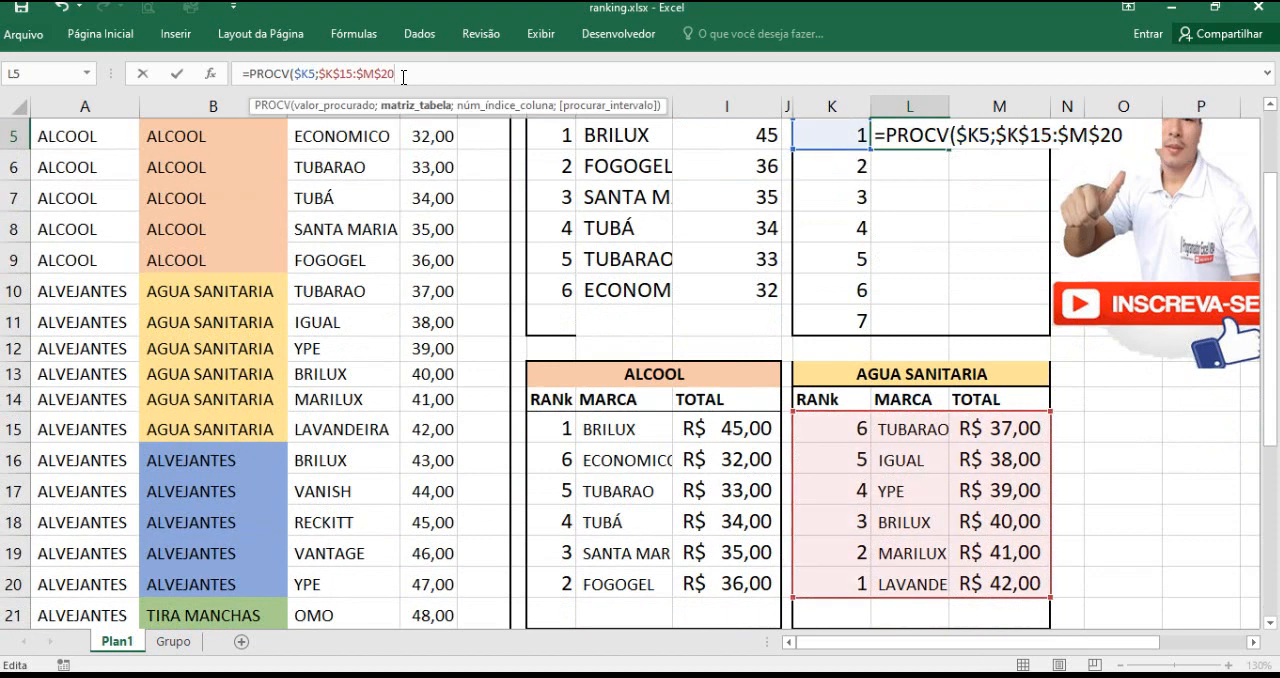
{"action": "type", "text": ";2"}
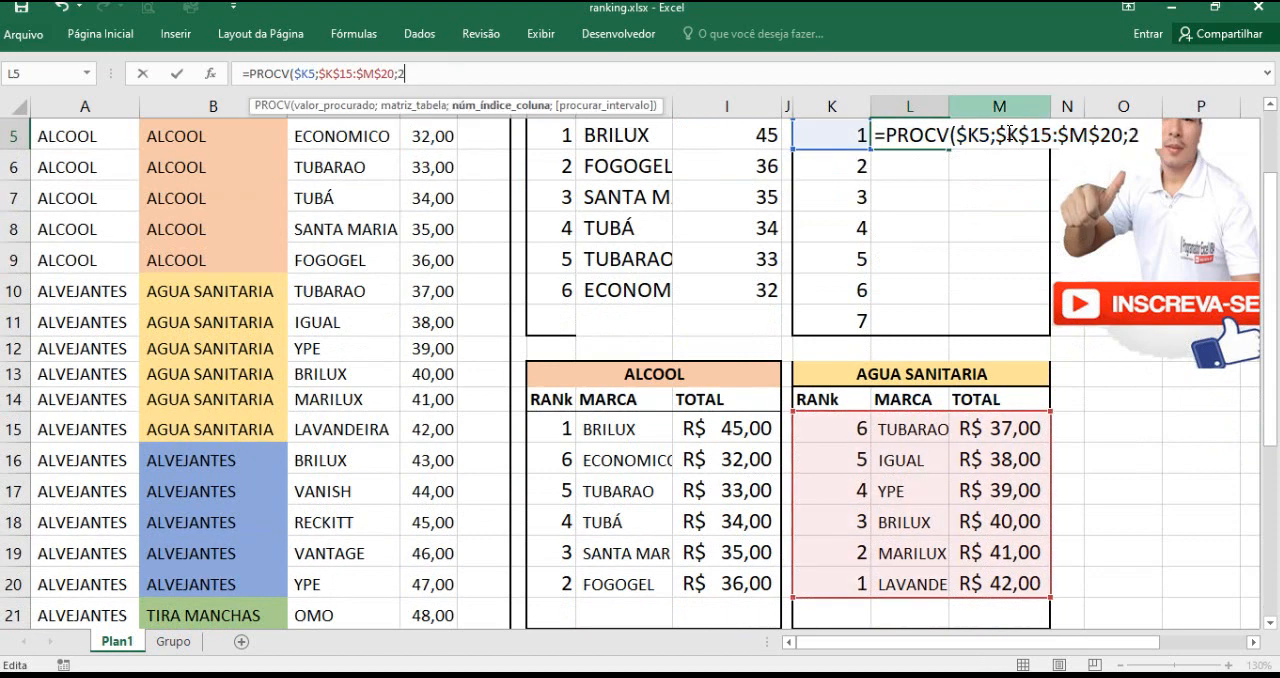
{"action": "type", "text": ";0"}
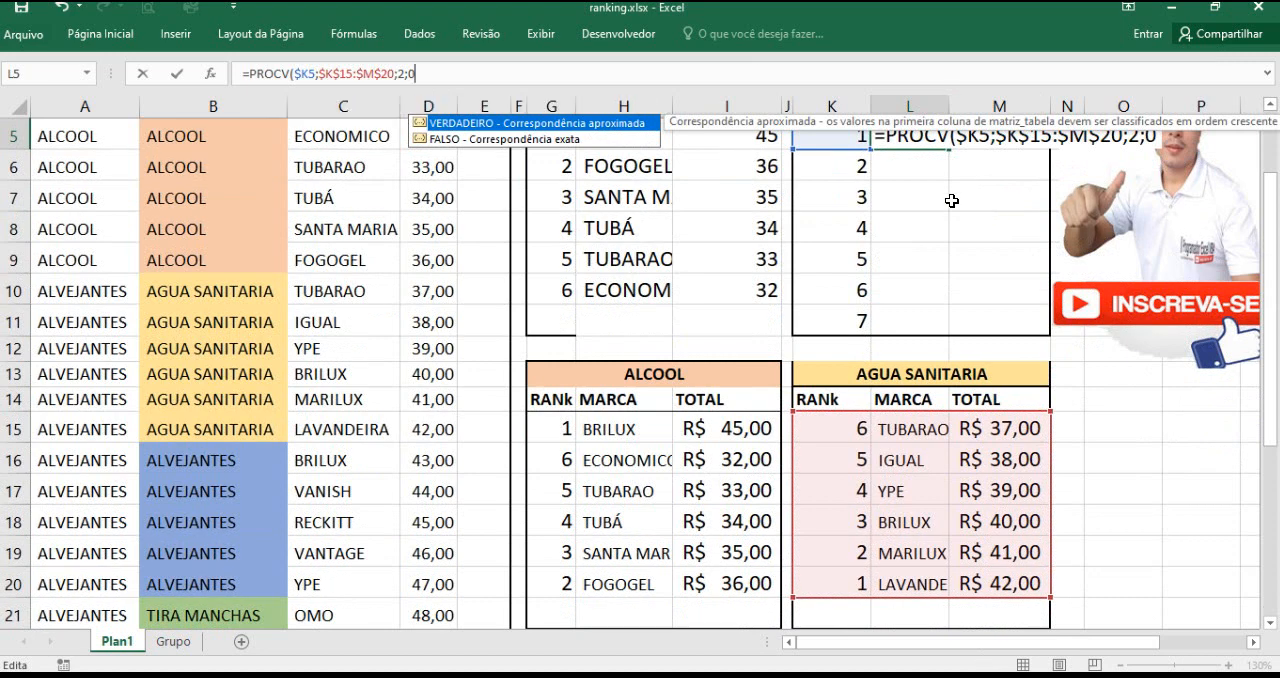
{"action": "key", "text": "Return"}
{"action": "left_click", "coordinate": [937, 140]}
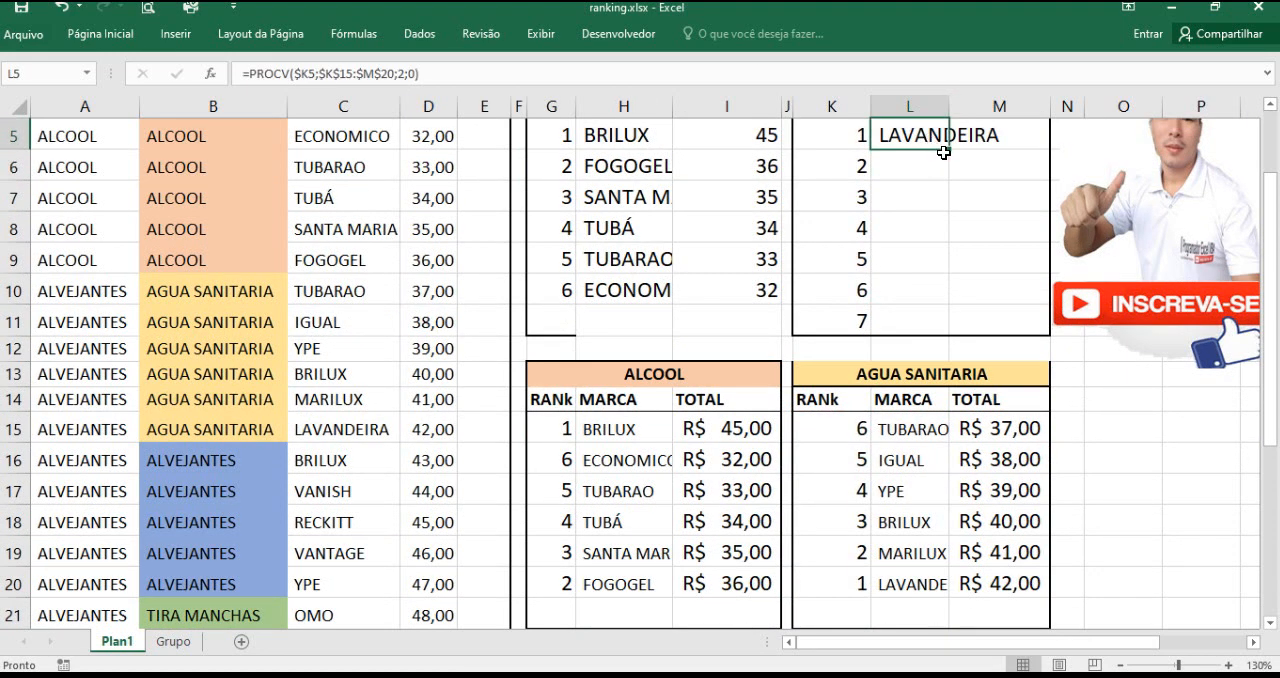
{"action": "double_click", "coordinate": [946, 150]}
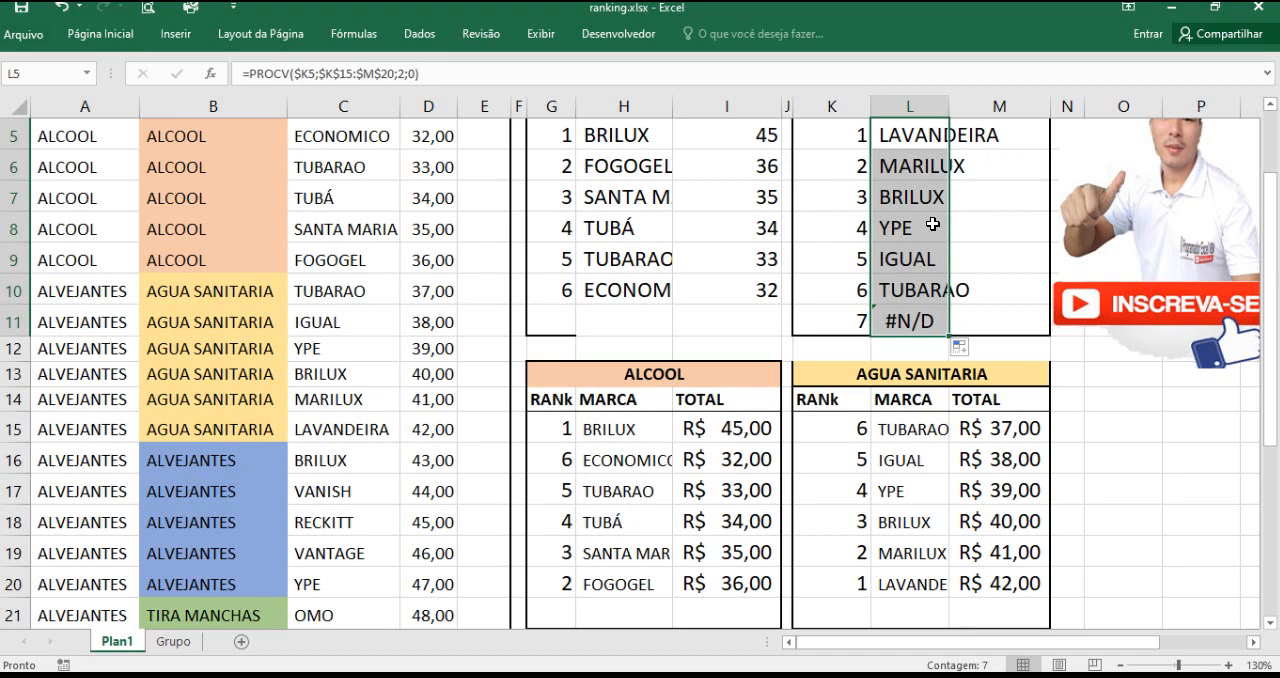
{"action": "scroll", "coordinate": [915, 260], "scroll_direction": "up", "scroll_amount": 1}
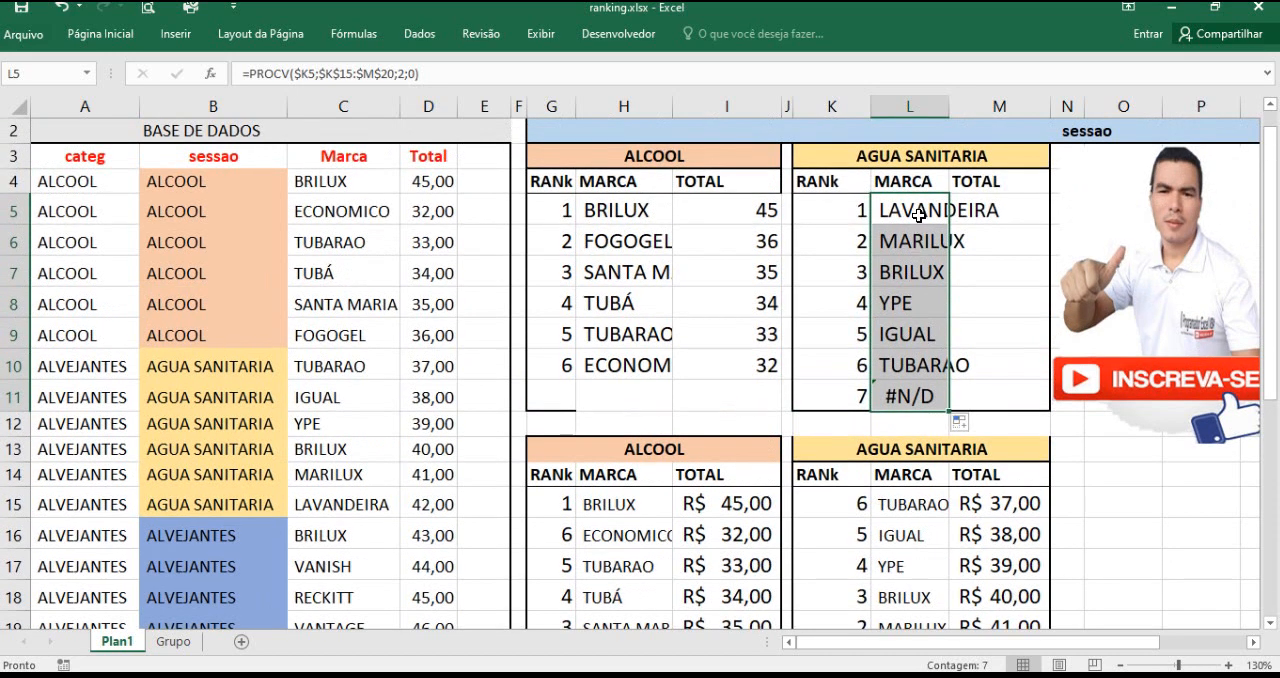
Step: Copy the PROCV formula from L5 to M5 of the upper AGUA SANITARIA table and set its column index to 3
{"action": "left_click", "coordinate": [993, 209]}
{"action": "left_click", "coordinate": [940, 210]}
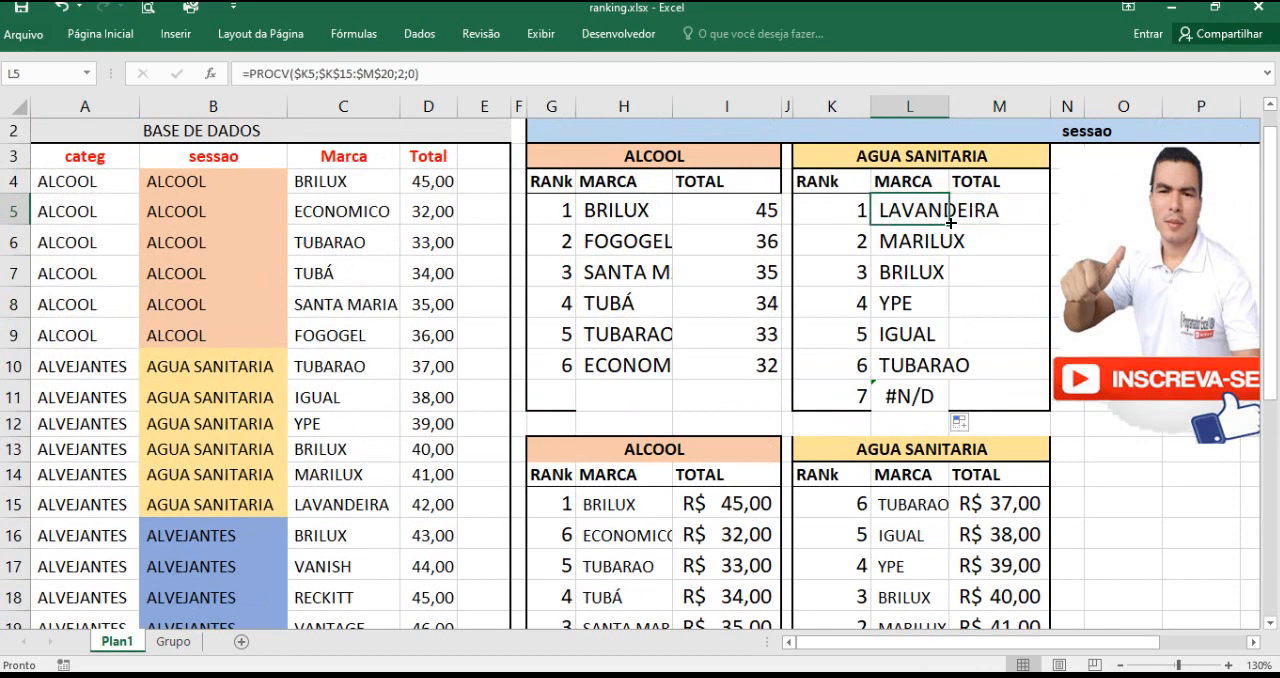
{"action": "left_click_drag", "start_coordinate": [948, 224], "coordinate": [993, 213]}
{"action": "left_click", "coordinate": [993, 213]}
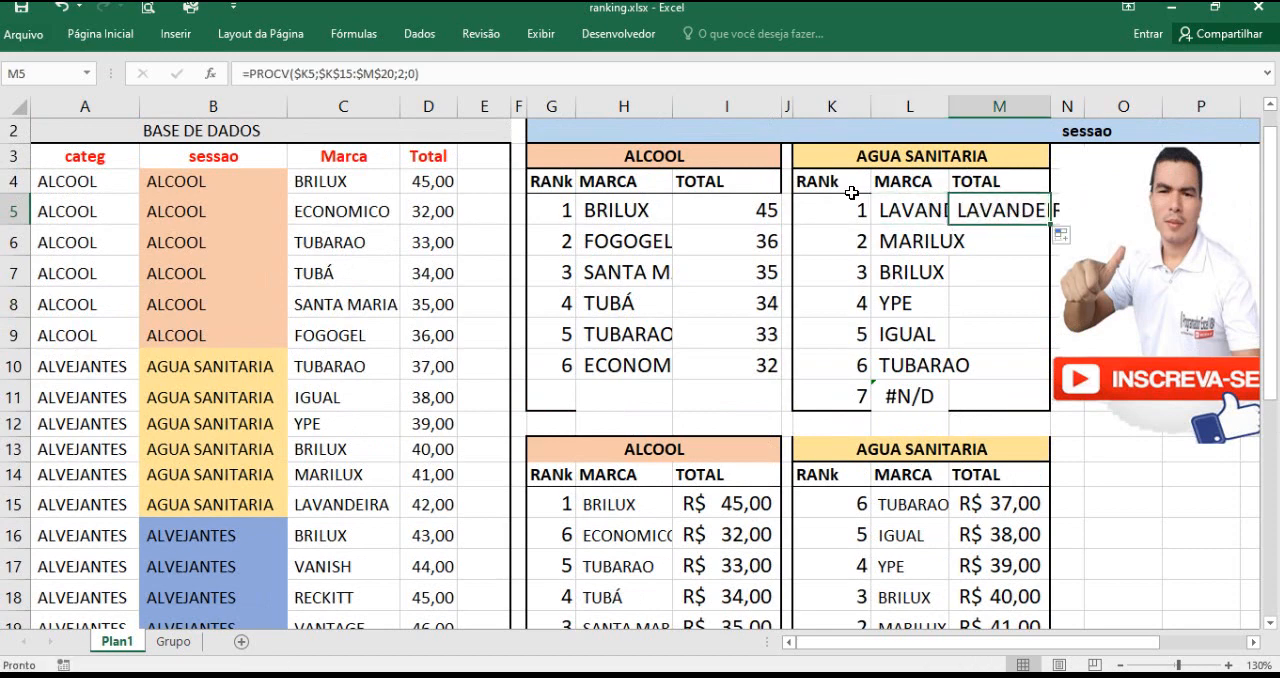
{"action": "left_click", "coordinate": [400, 77]}
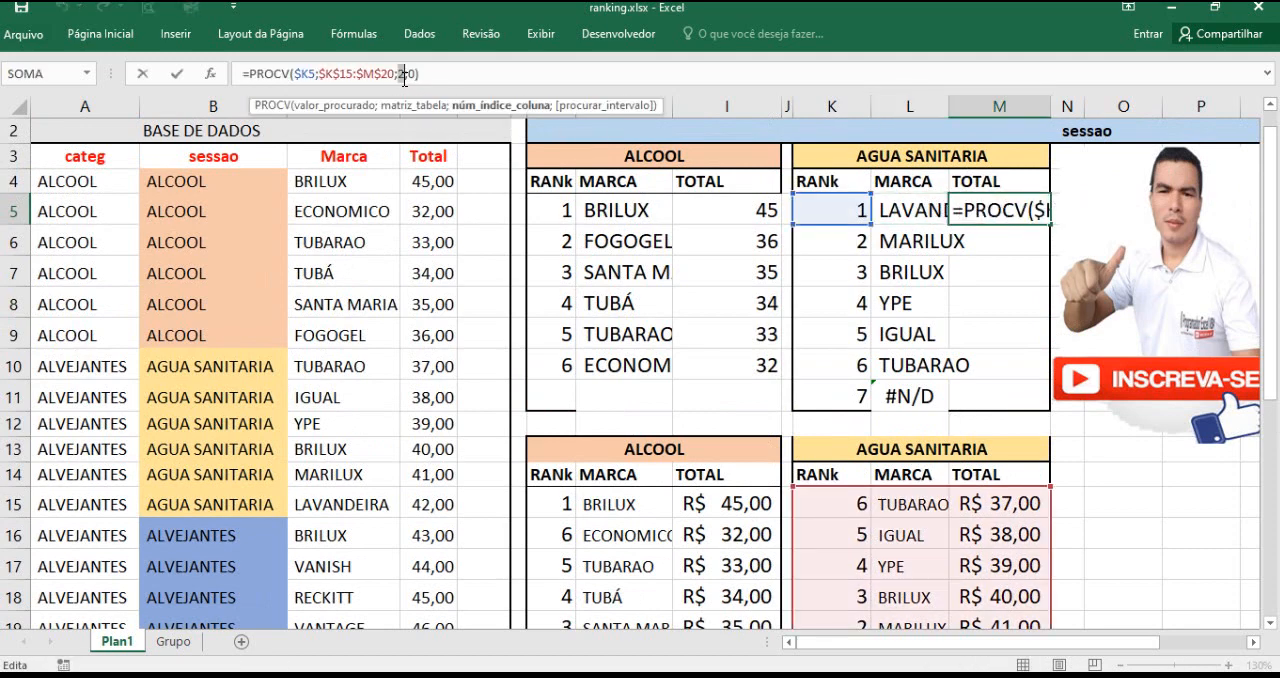
{"action": "type", "text": "3"}
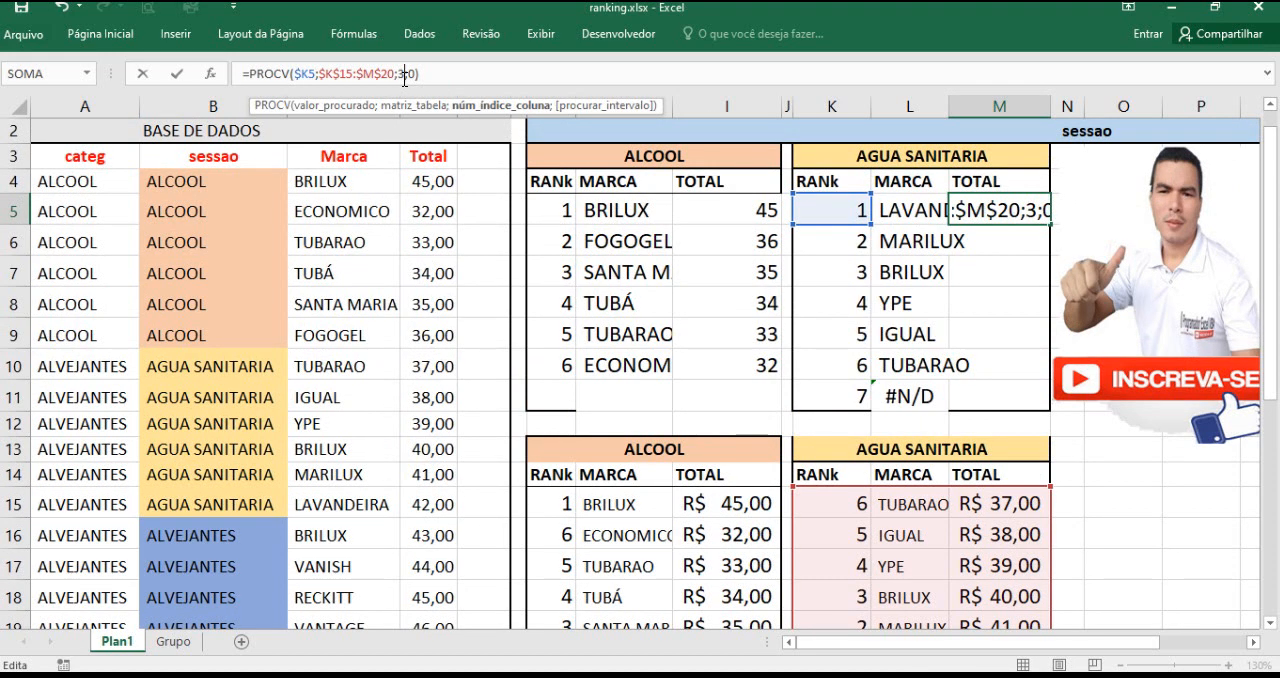
{"action": "key", "text": "Return"}
Step: Fill the M5 total formula down to M11, and clear the rank 7 row K11:M11 of the upper AGUA SANITARIA table
{"action": "left_click", "coordinate": [997, 217]}
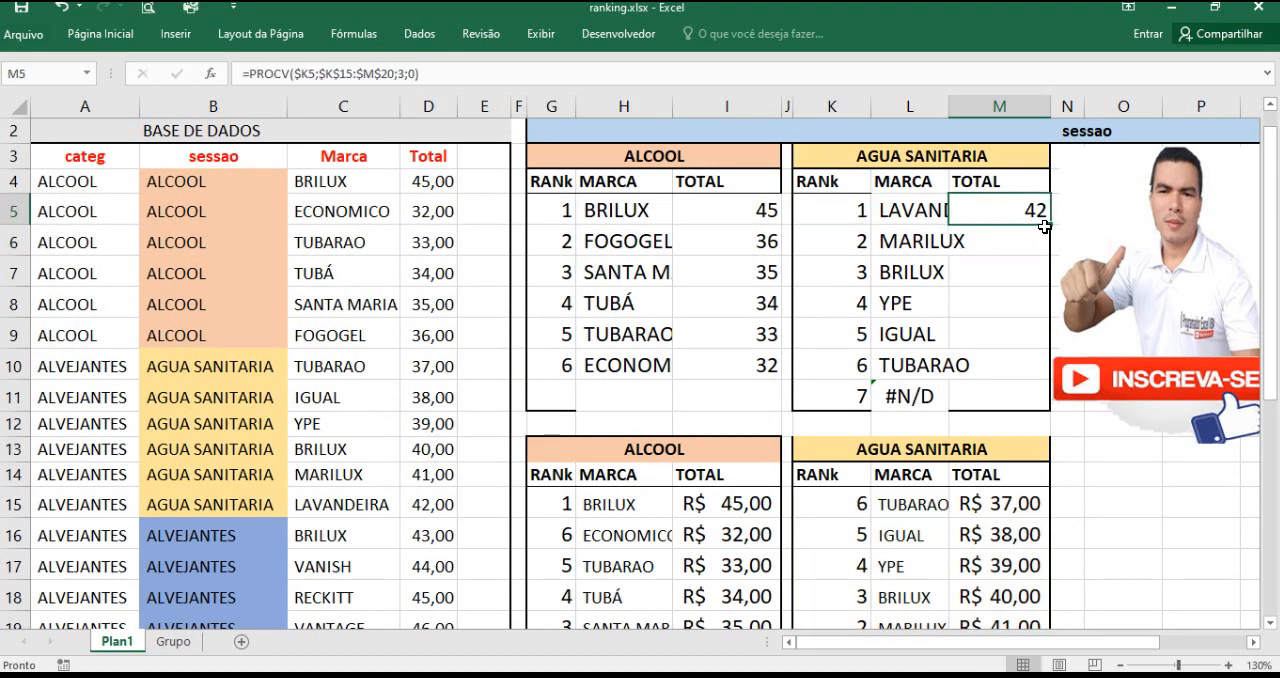
{"action": "double_click", "coordinate": [1049, 227]}
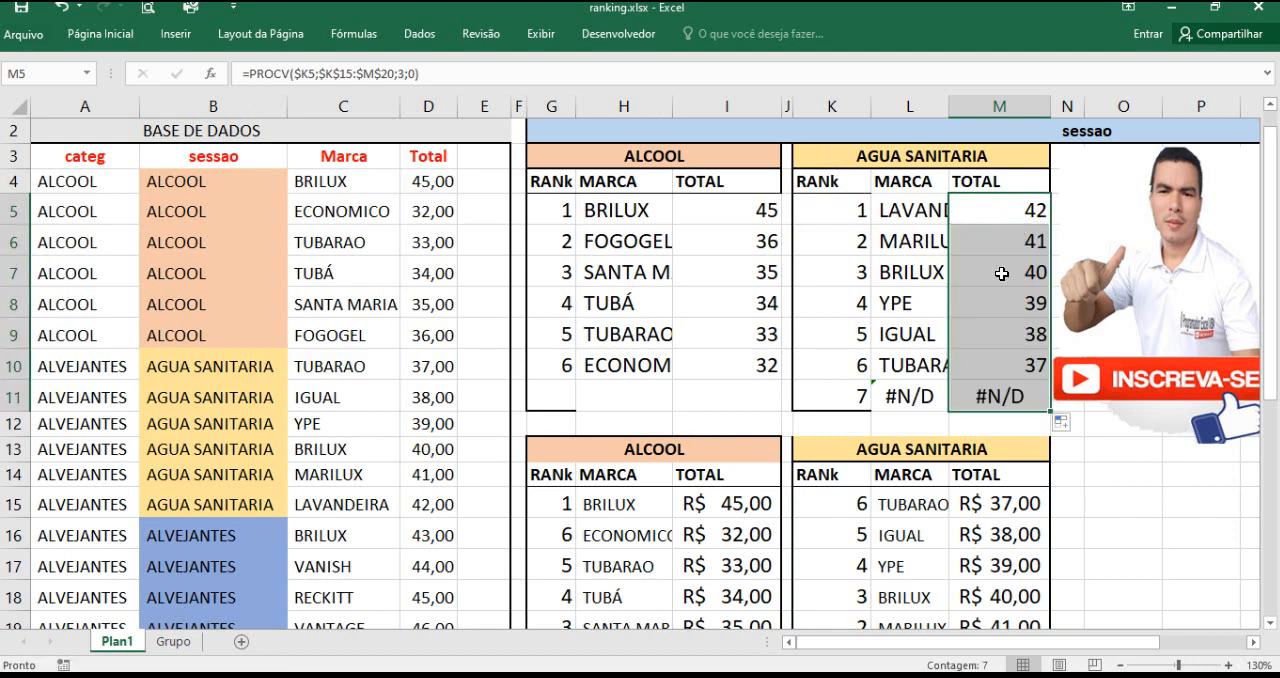
{"action": "left_click_drag", "start_coordinate": [857, 397], "coordinate": [987, 398]}
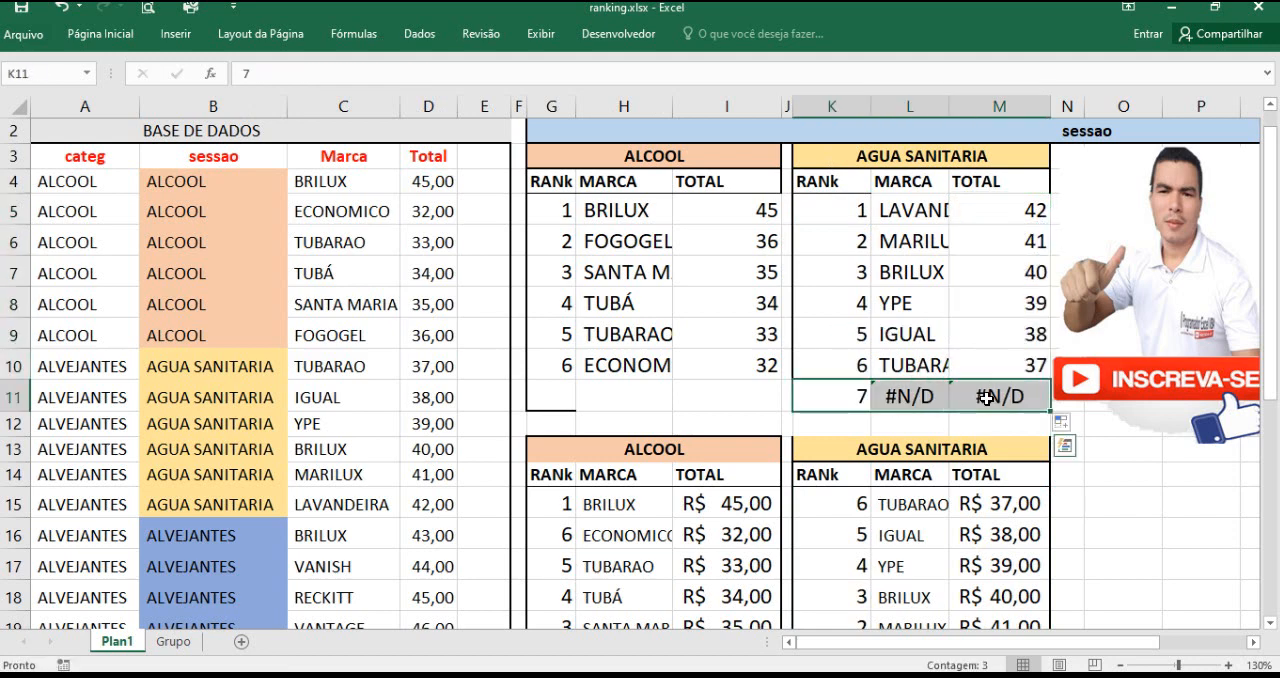
{"action": "key", "text": "Delete"}
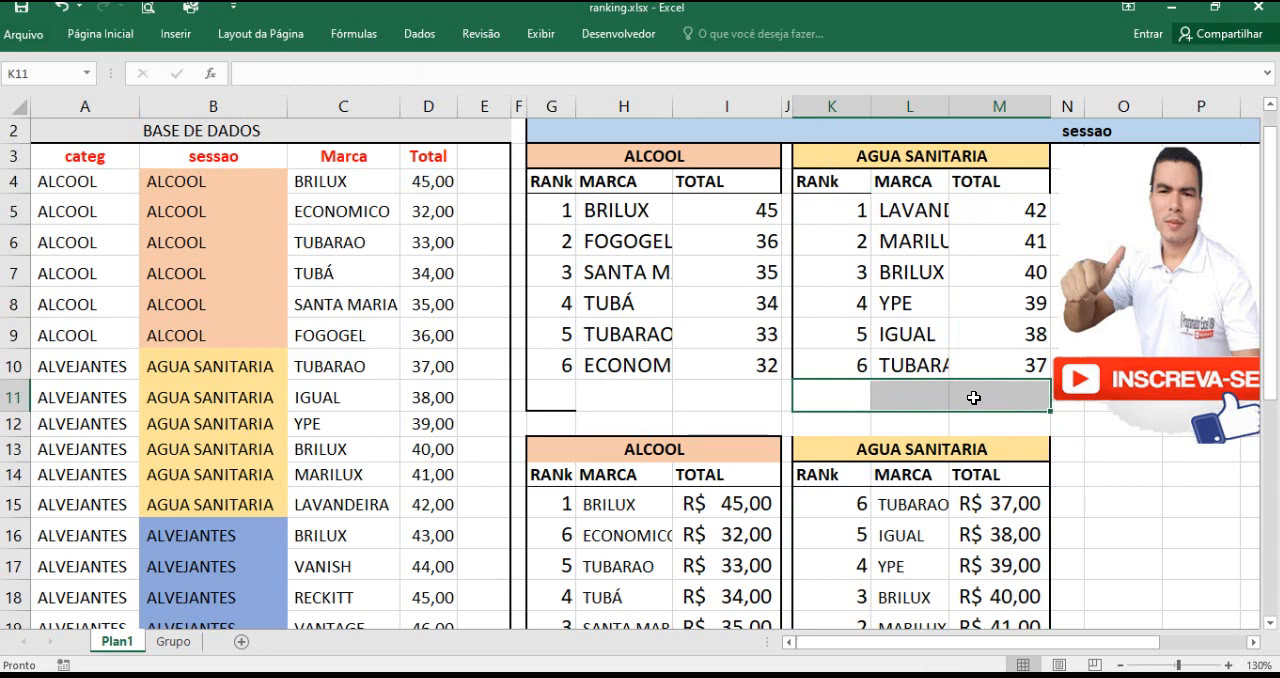
{"action": "left_click", "coordinate": [846, 428]}
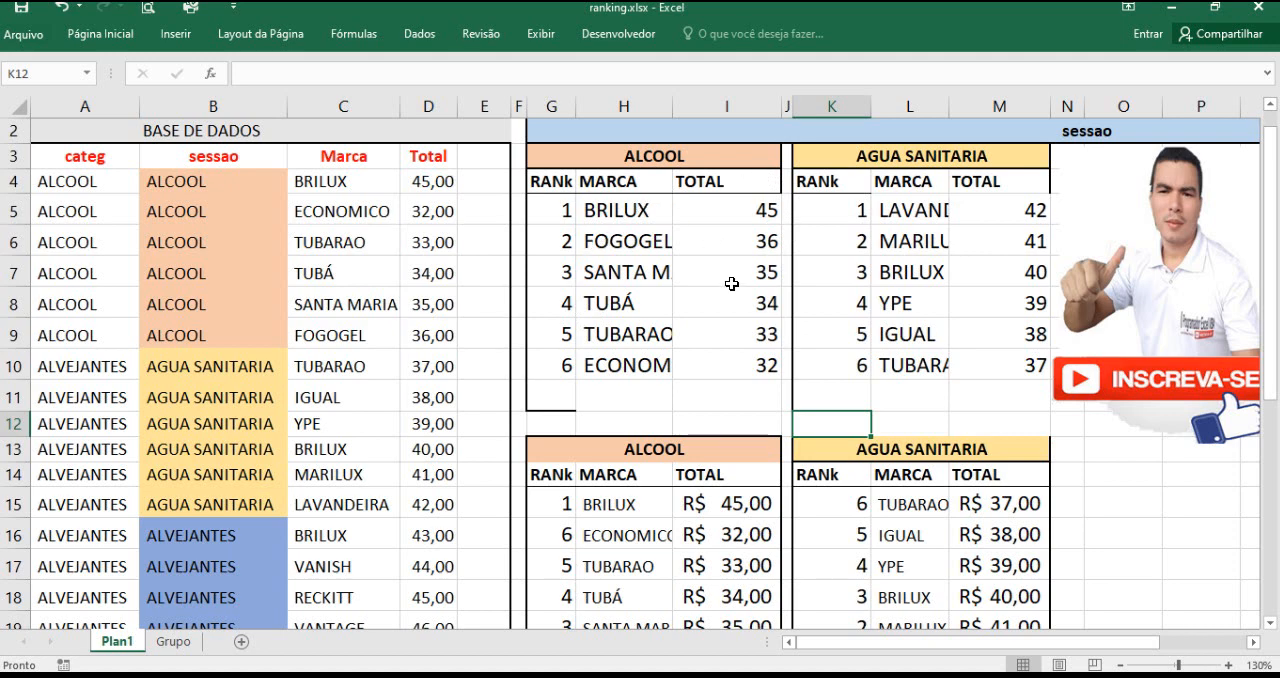
Step: Show the Grupo sheet and hide the formula bar
{"action": "left_click", "coordinate": [173, 642]}
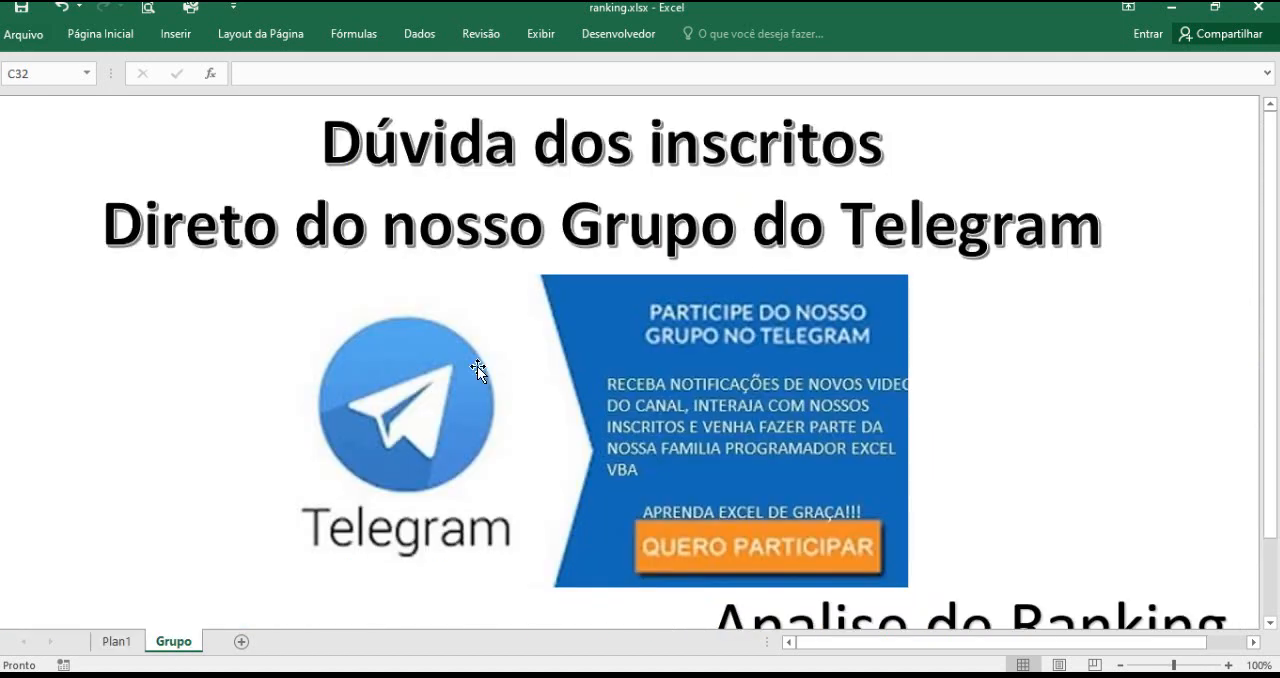
{"action": "left_click", "coordinate": [541, 34]}
{"action": "left_click", "coordinate": [412, 67]}
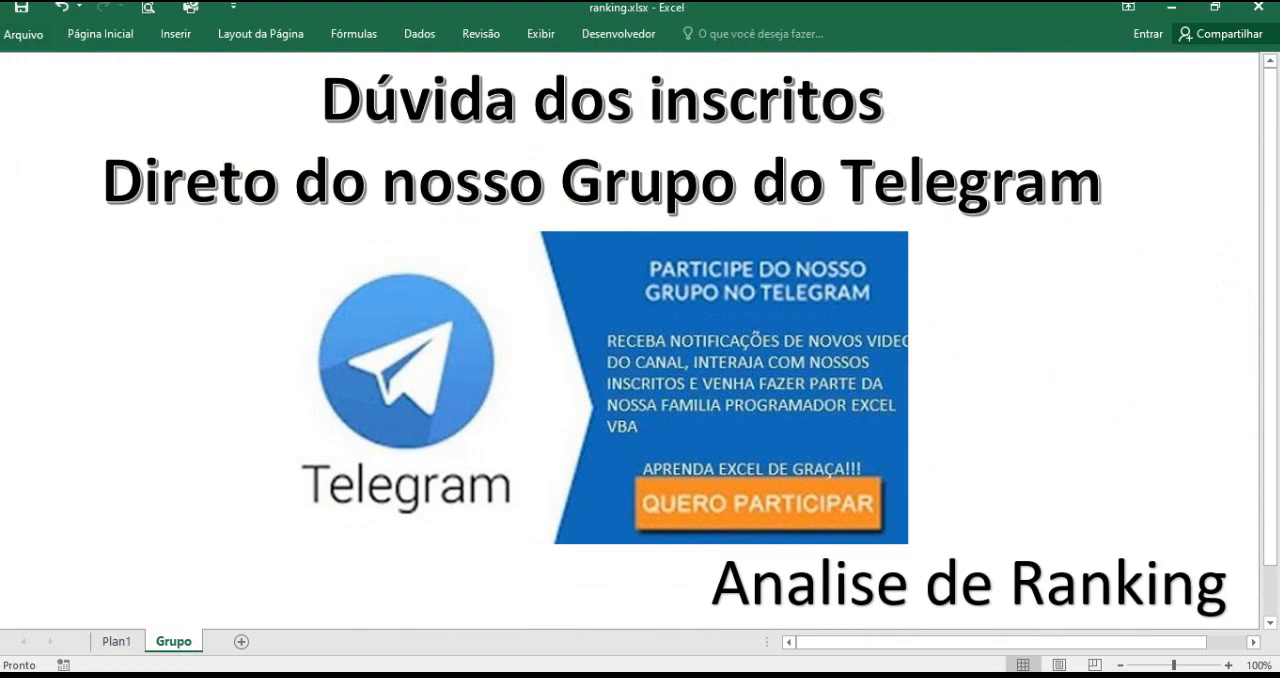
Step: Switch to the browser showing the Programador Excel VBA channel's videos page on YouTube
{"action": "key", "text": "alt+Tab"}
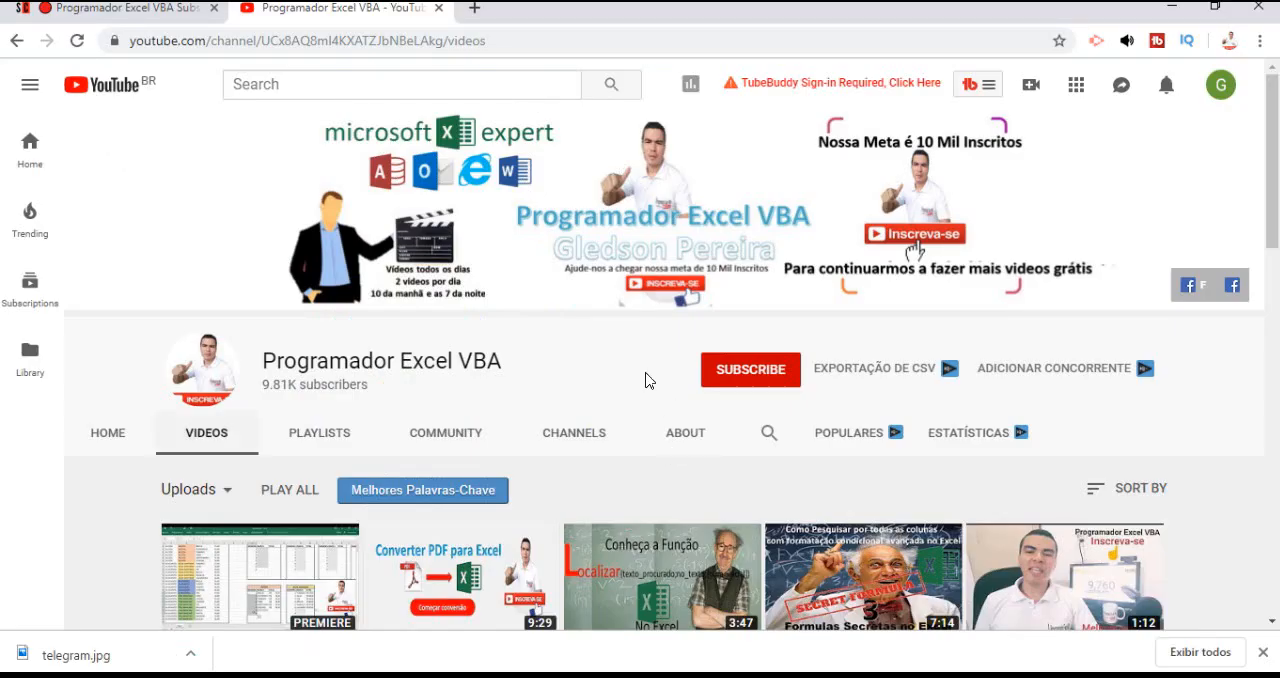